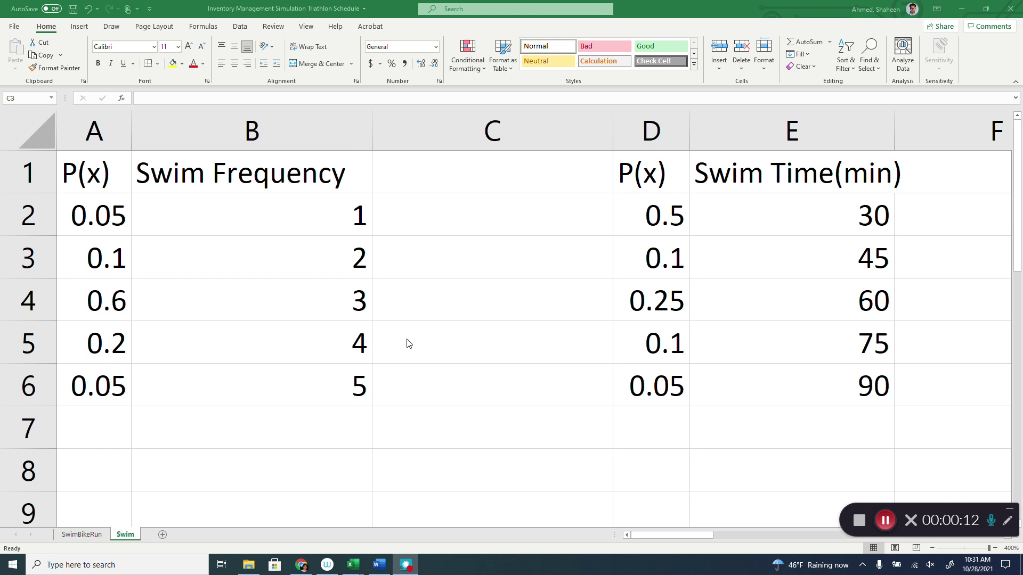
- Review the swim frequency and swim time tables with their P(x) probabilities on the Swim sheet
left_click(465, 293)
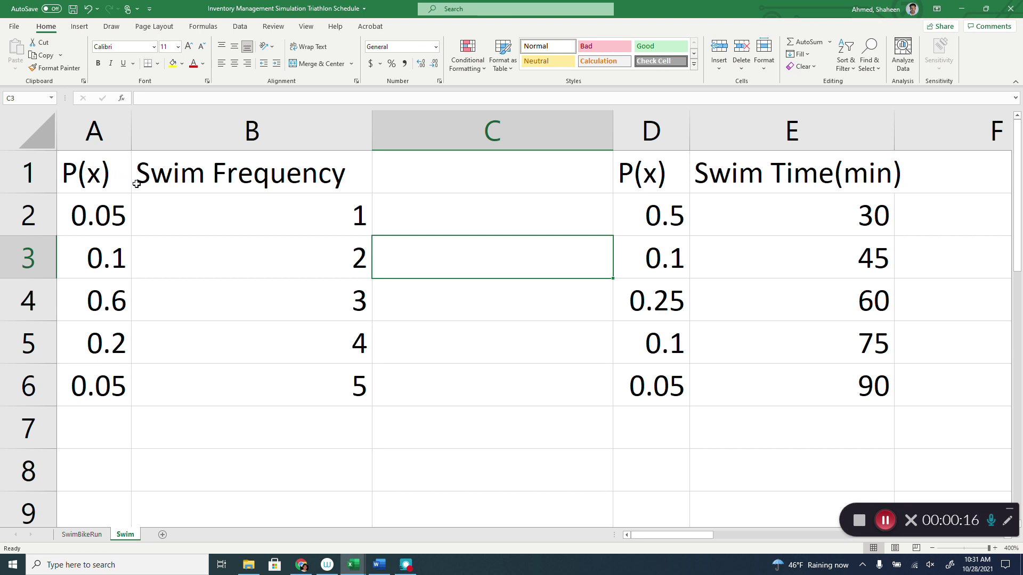
left_click_drag(353, 443, 85, 167)
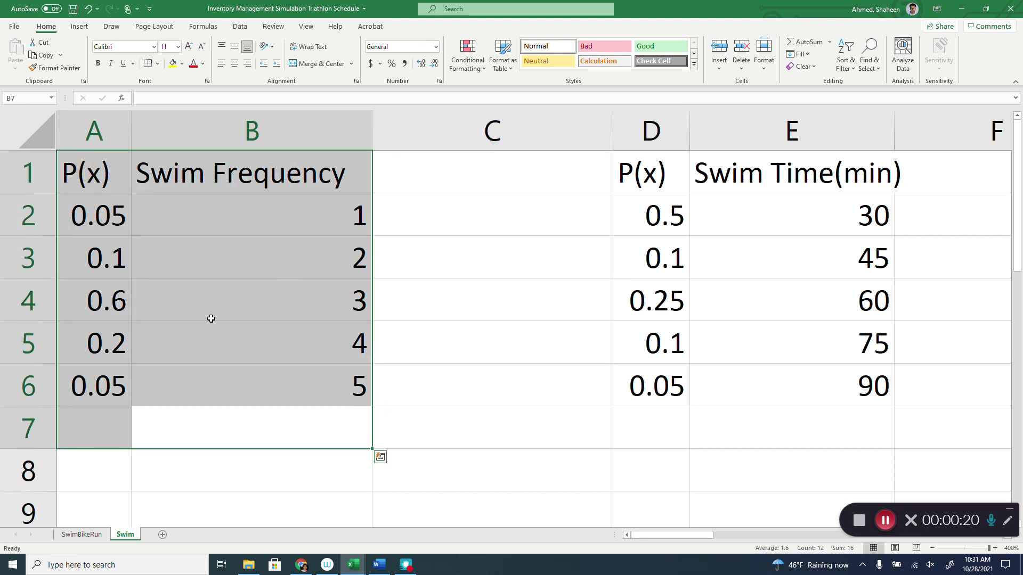
left_click(347, 309)
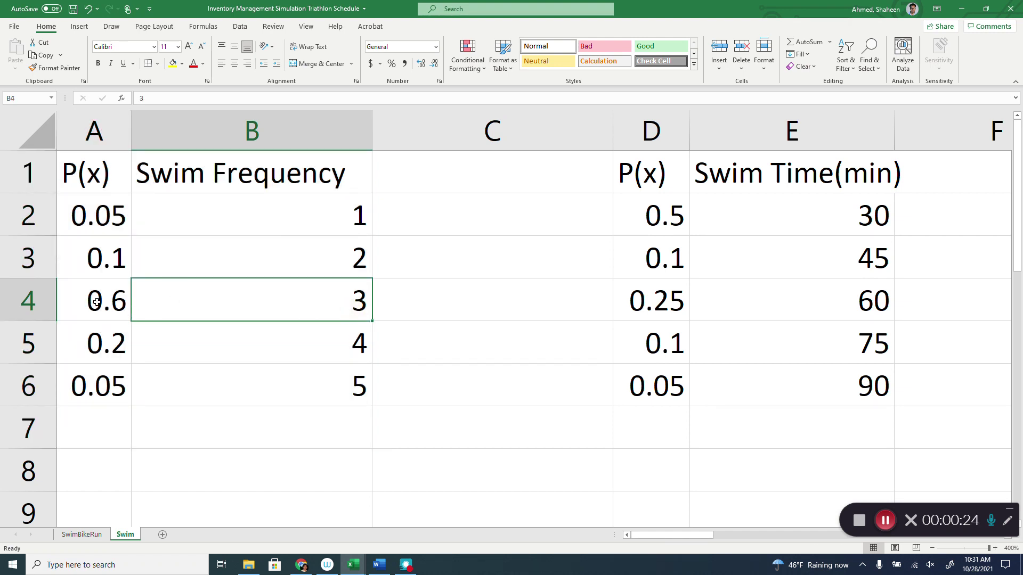
left_click(120, 302)
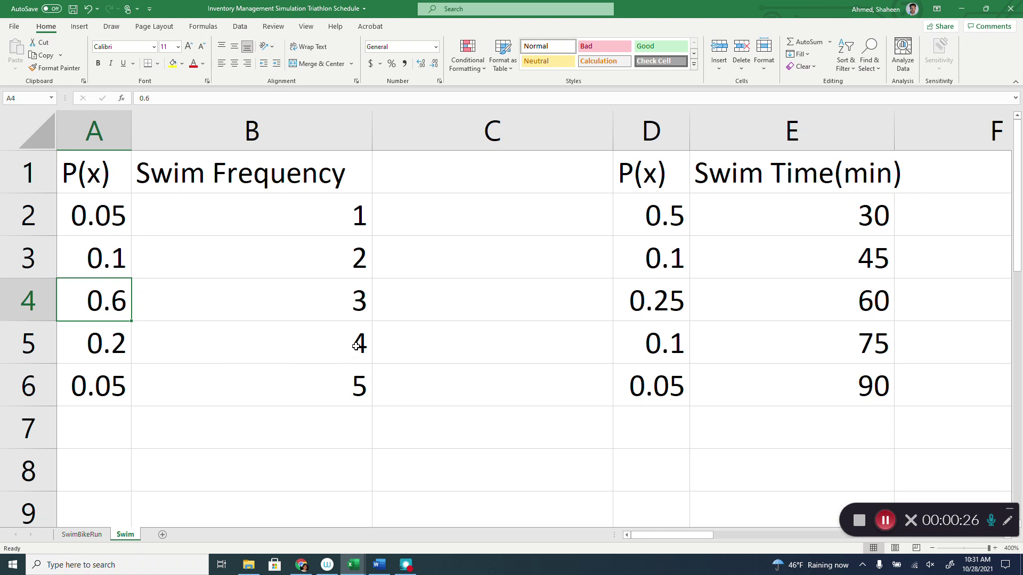
left_click(351, 393)
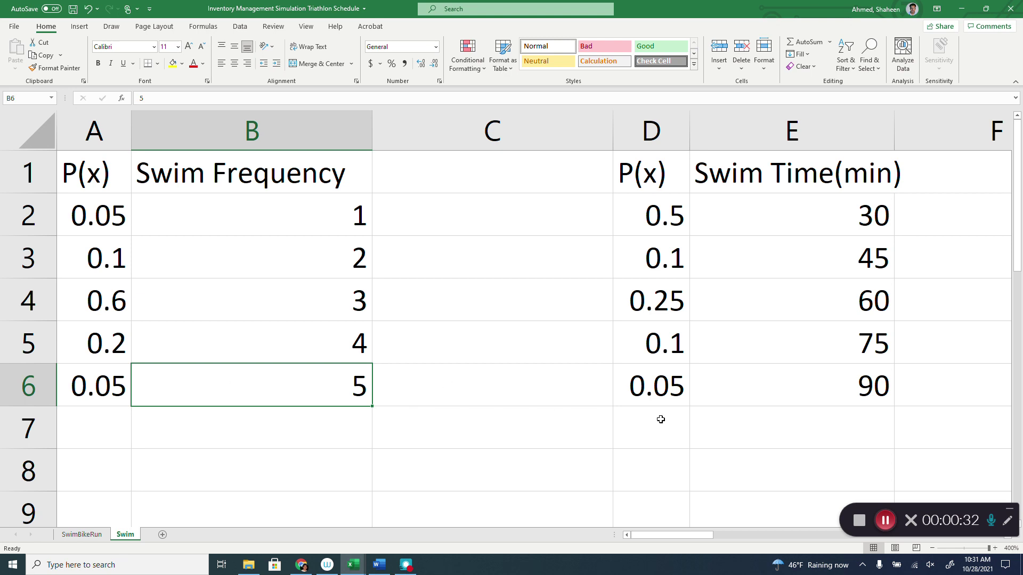
left_click_drag(831, 391, 659, 201)
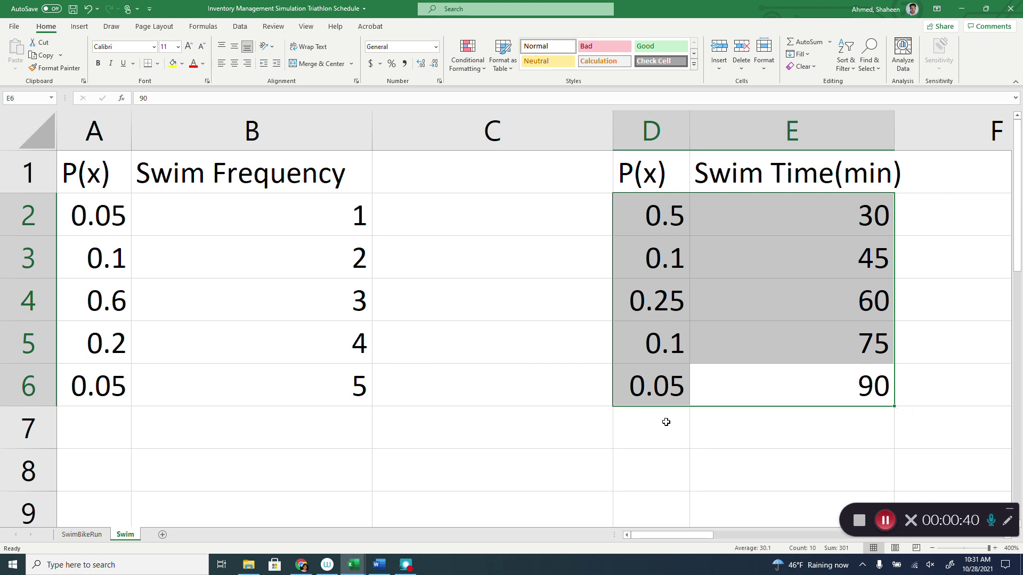
- Fit the width of the Swim Time(min) column to its header text
left_click(858, 214)
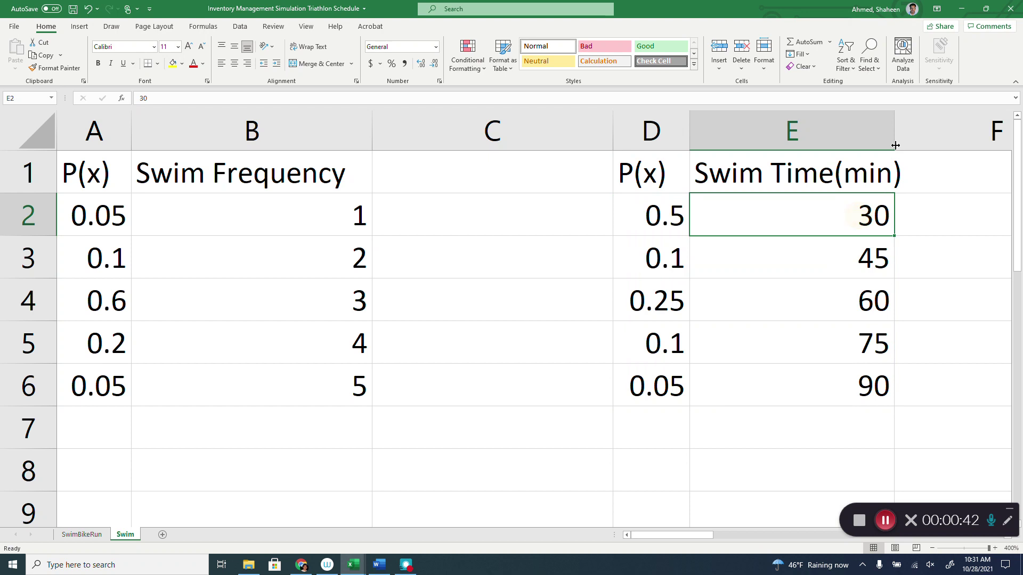
double_click(894, 138)
left_click(774, 339)
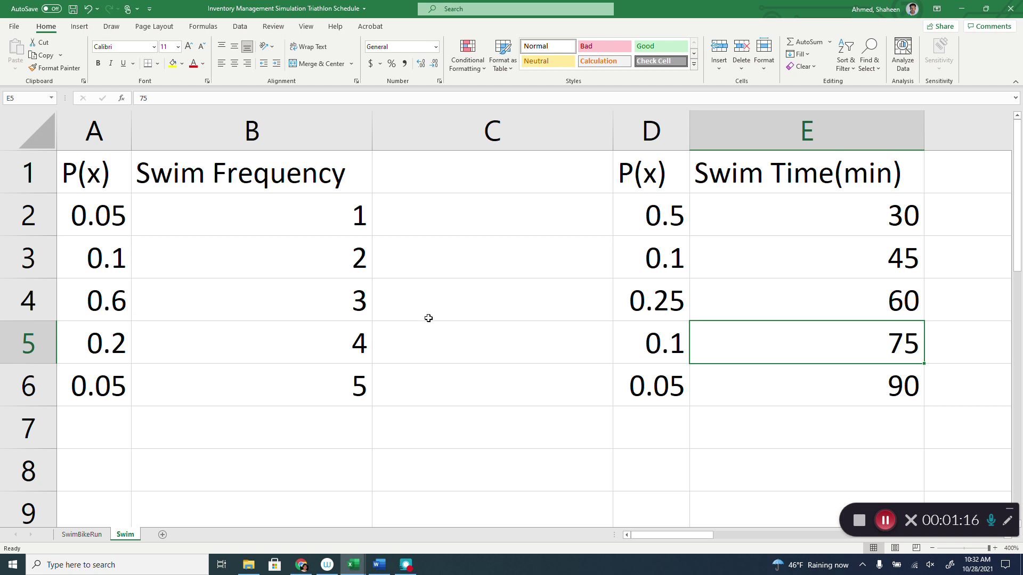
- Examine the completed tables and simulation columns on the SwimBikeRun sheet, then the Week list on the Swim sheet
left_click(81, 535)
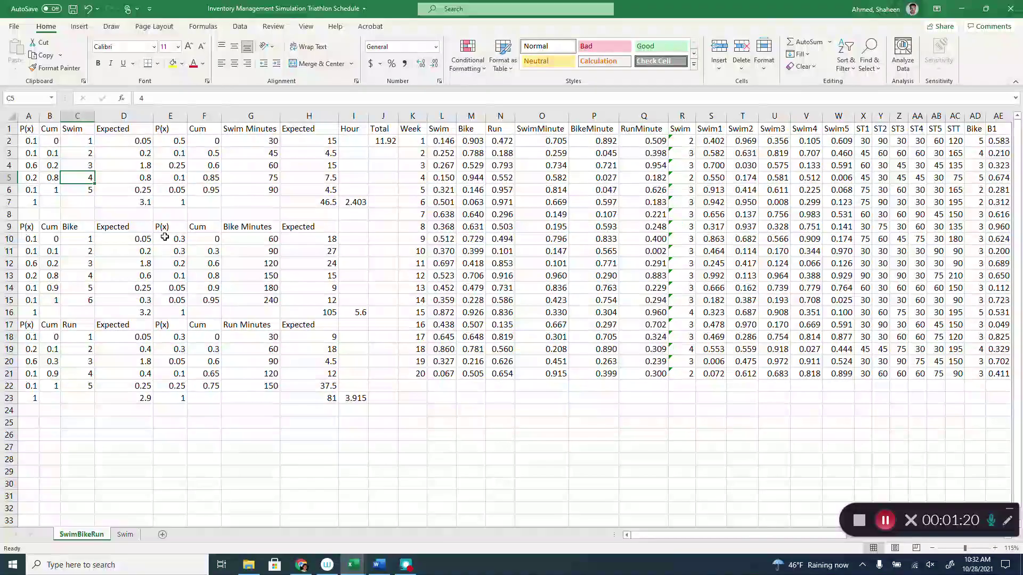
scroll(161, 235, "up", 3)
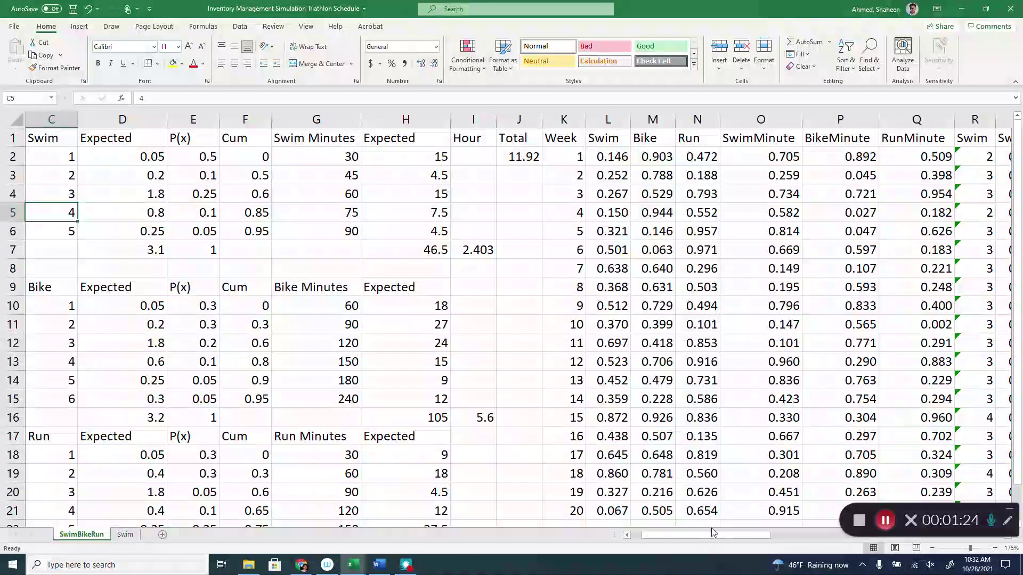
left_click_drag(690, 540, 655, 529)
left_click(126, 534)
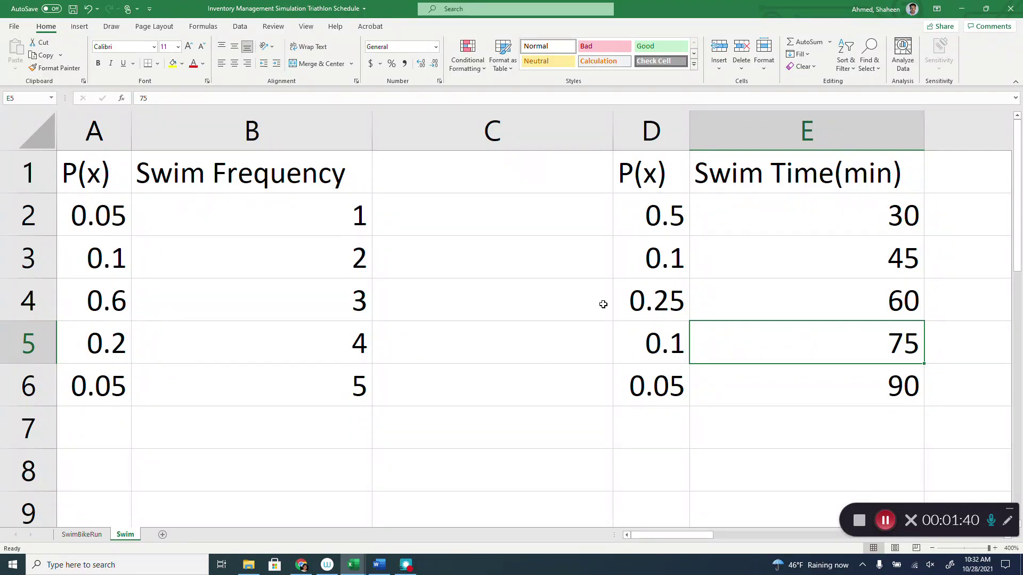
scroll(603, 304, "down", 3, "ctrl")
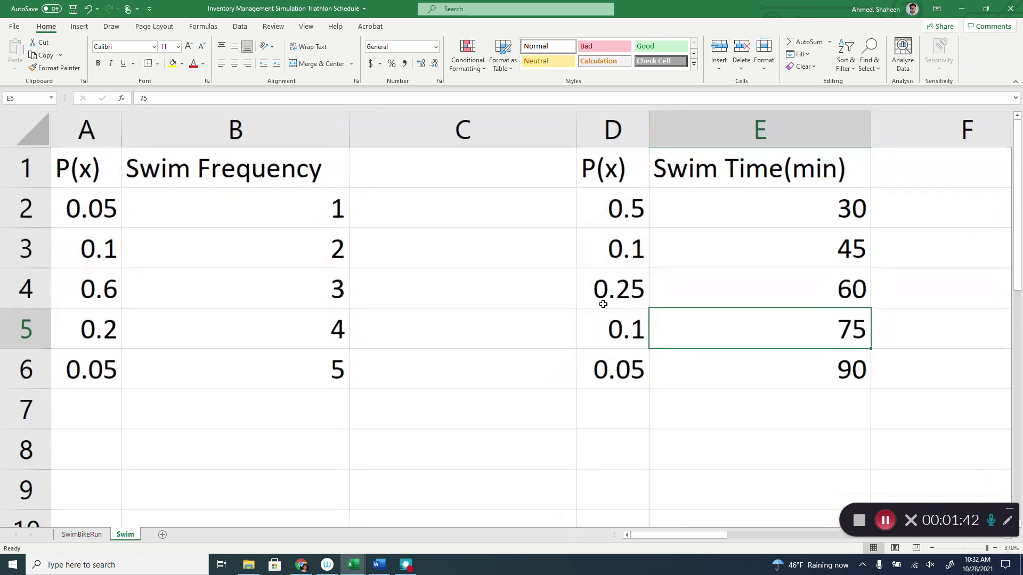
scroll(603, 304, "down", 4, "ctrl")
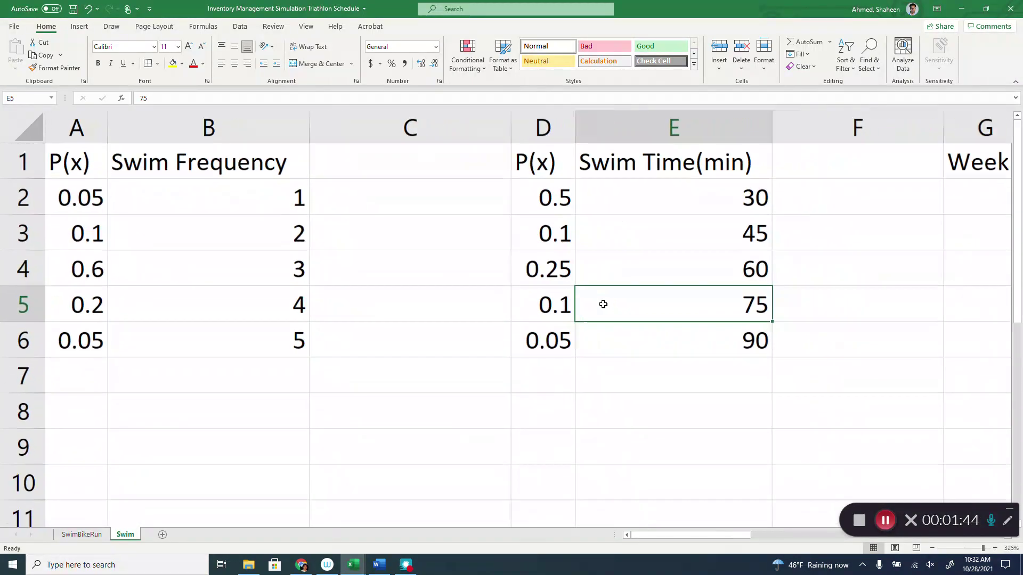
scroll(603, 304, "down", 1, "ctrl")
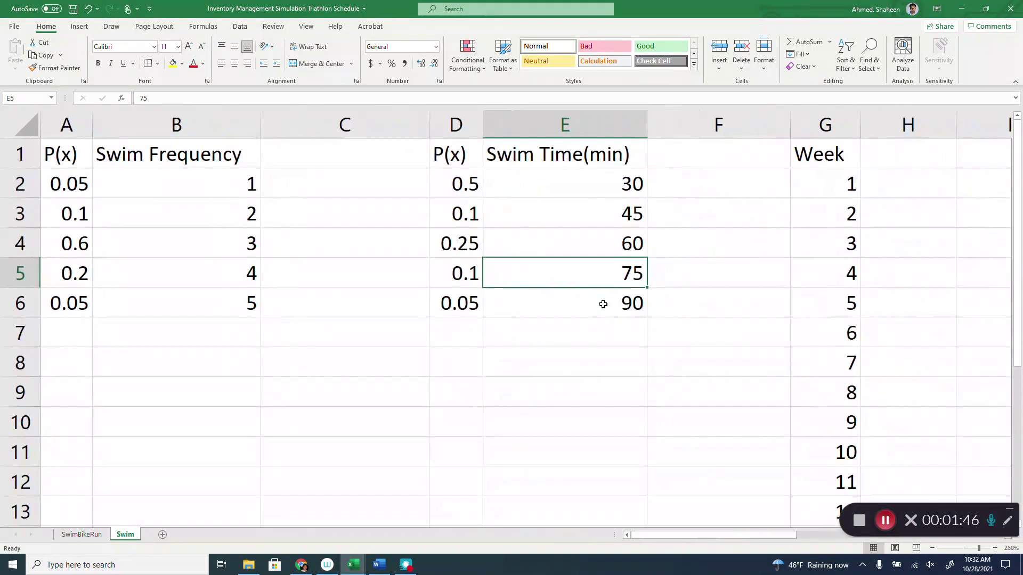
scroll(698, 410, "down", 3)
scroll(697, 410, "down", 3)
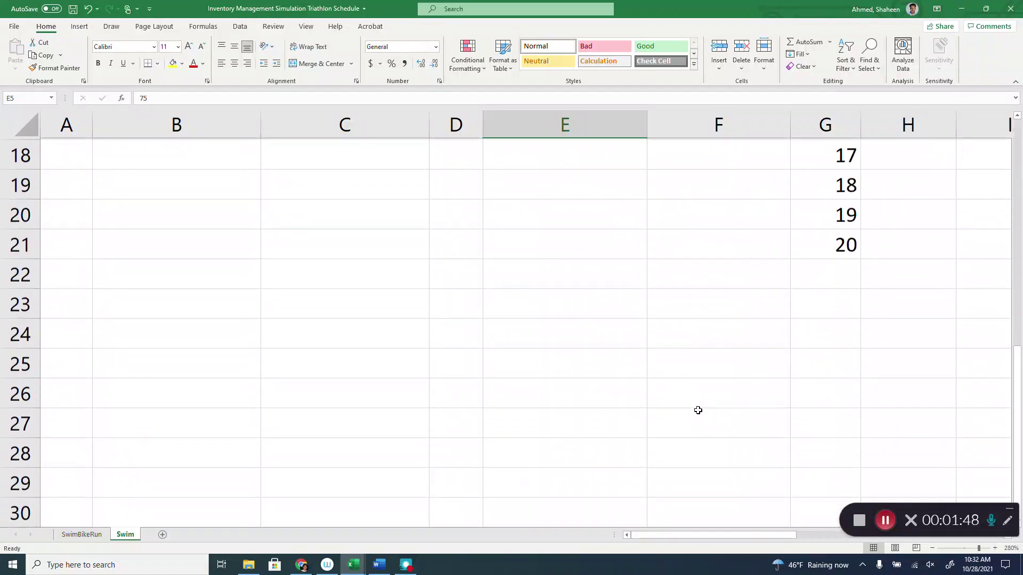
scroll(697, 410, "up", 6)
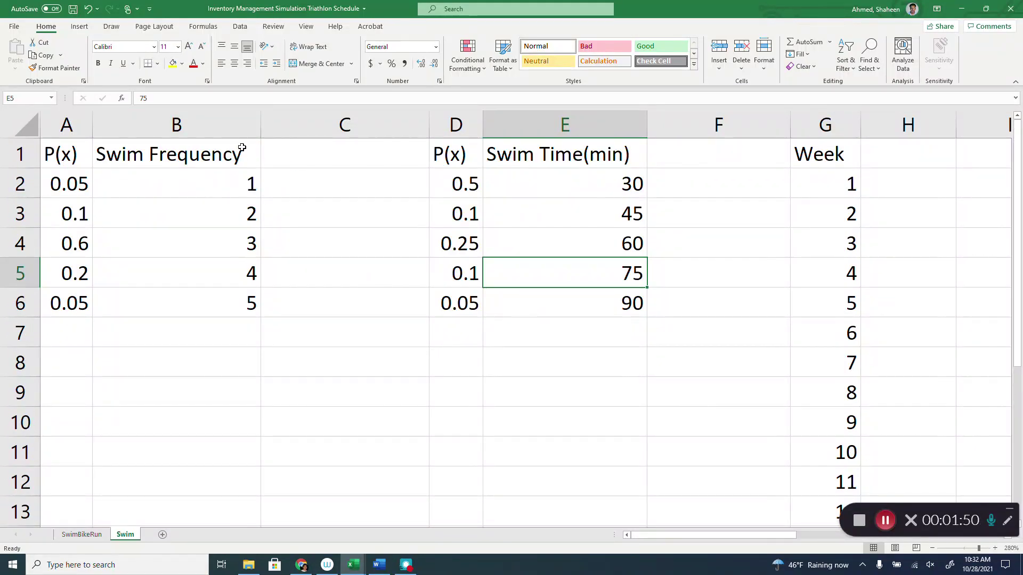
- Insert a column headed Cumulative between P(x) and Swim Frequency and fit its width to the header
right_click(184, 126)
left_click(215, 209)
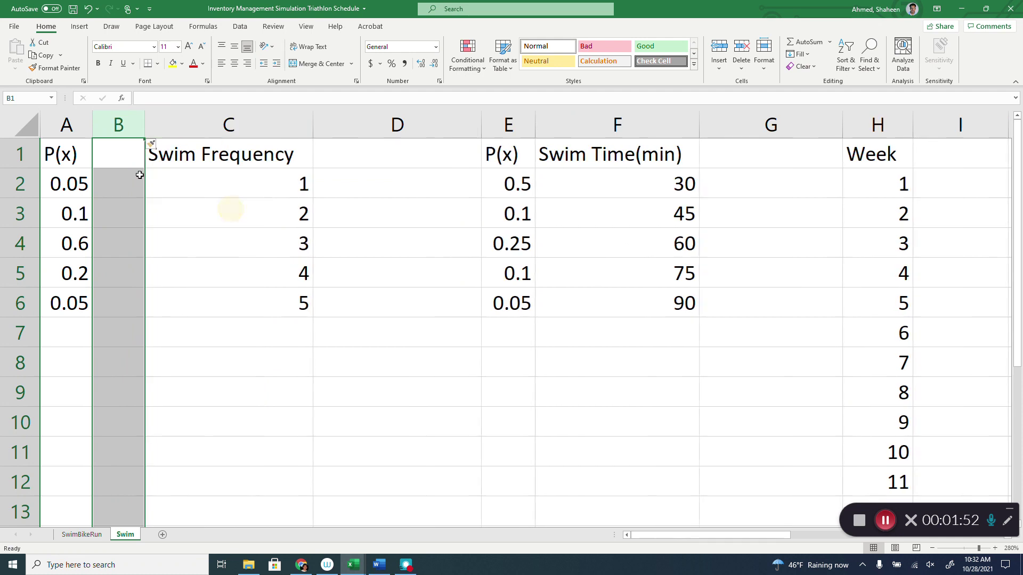
left_click(118, 159)
type("Cu")
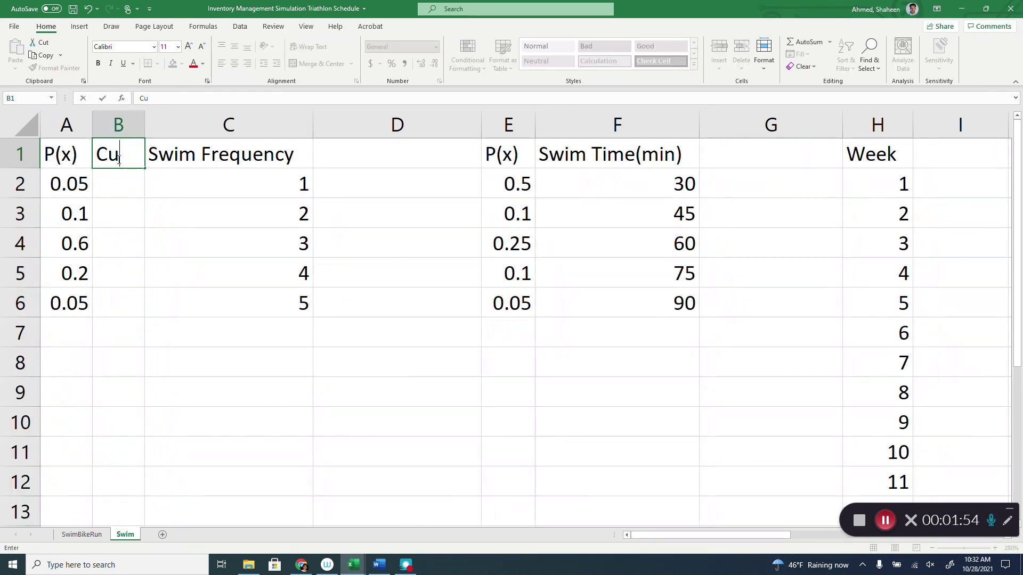
type("muli")
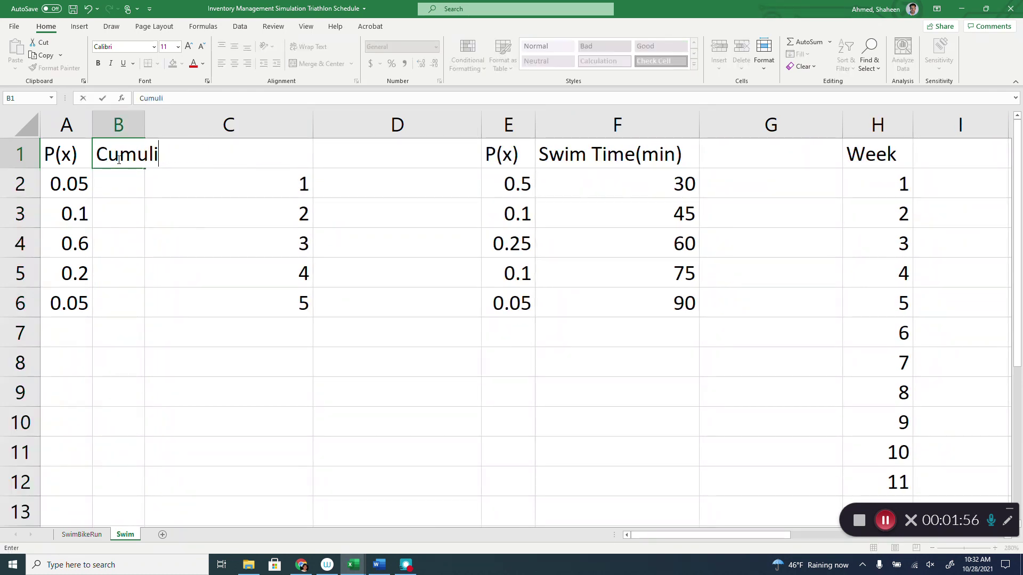
key("BackSpace")
type("tat")
key("BackSpace")
key("BackSpace")
key("BackSpace")
type("lative")
key("BackSpace")
key("BackSpace")
key("BackSpace")
key("BackSpace")
type("ative")
key("Return")
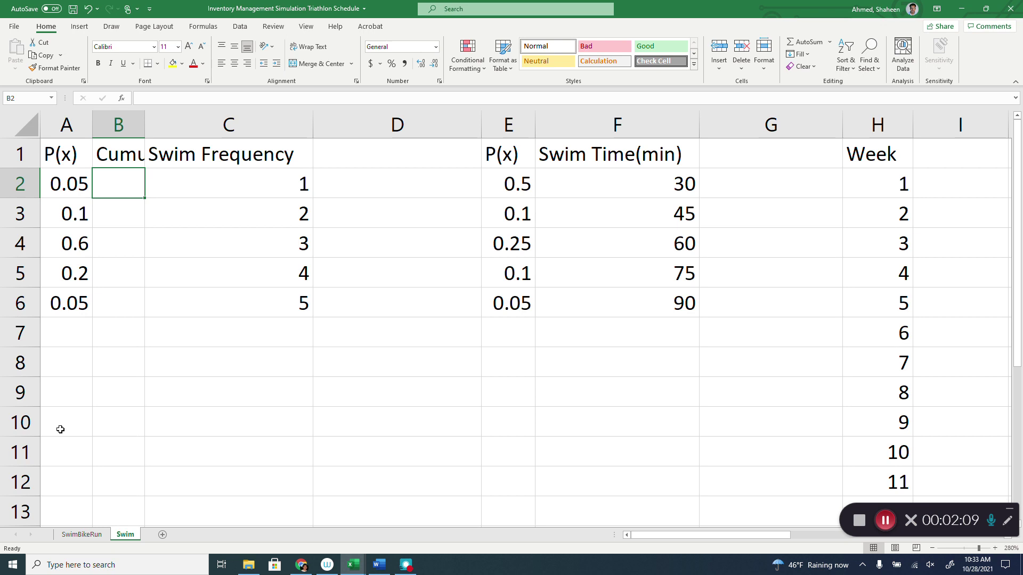
double_click(144, 120)
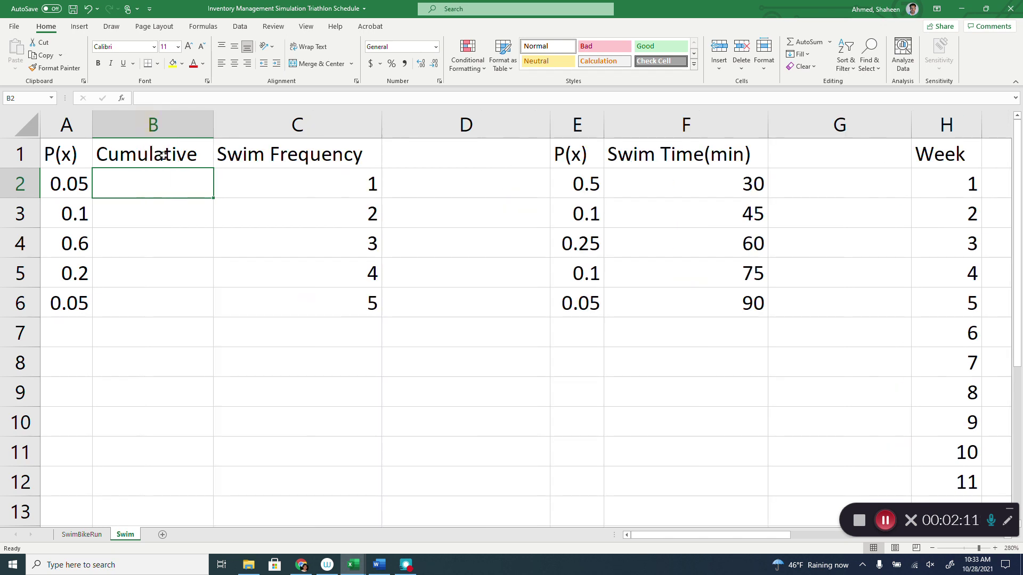
key("Up")
key("ctrl+c")
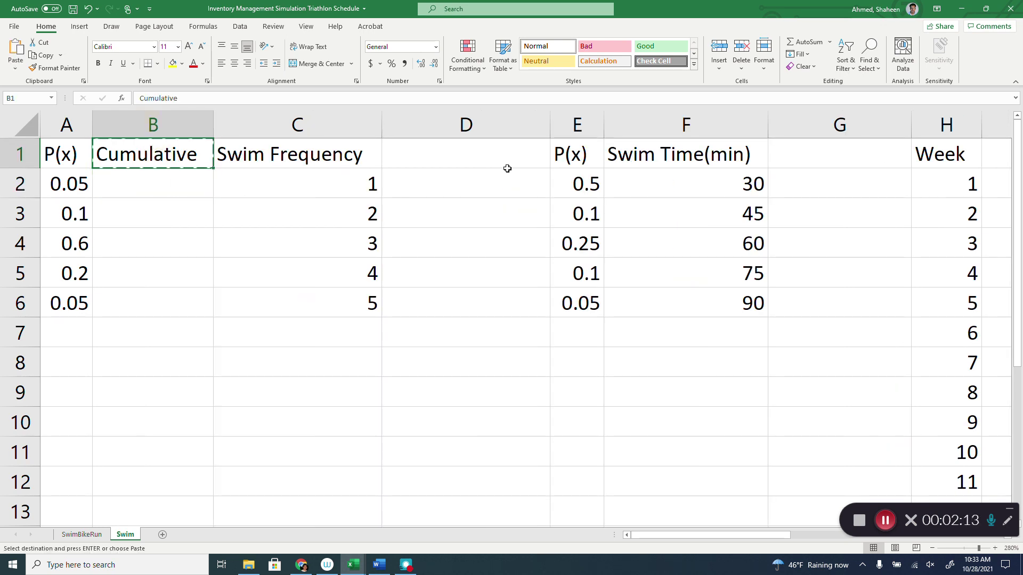
left_click(507, 152)
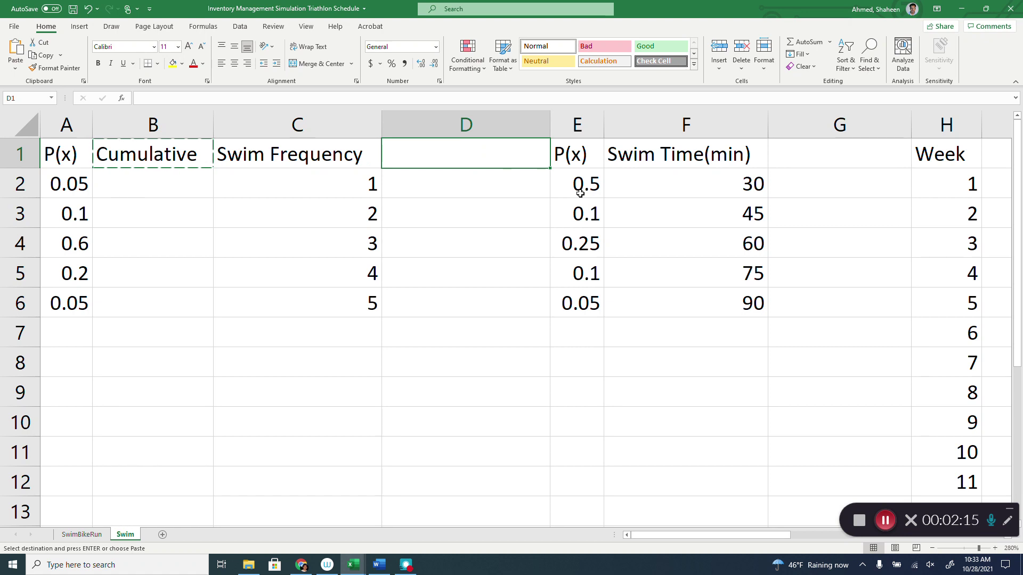
left_click(698, 122)
right_click(702, 115)
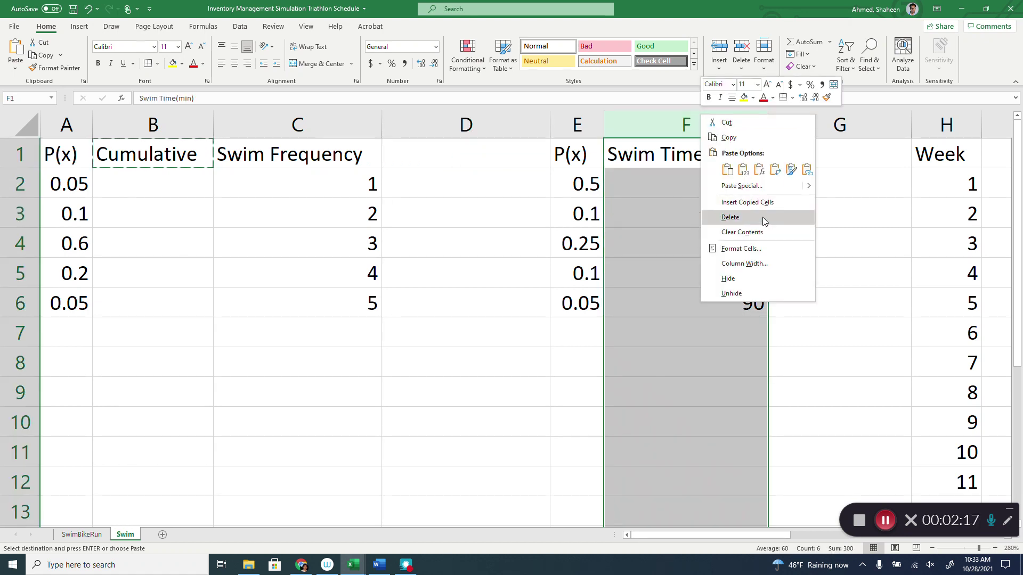
left_click(646, 183)
key("Escape")
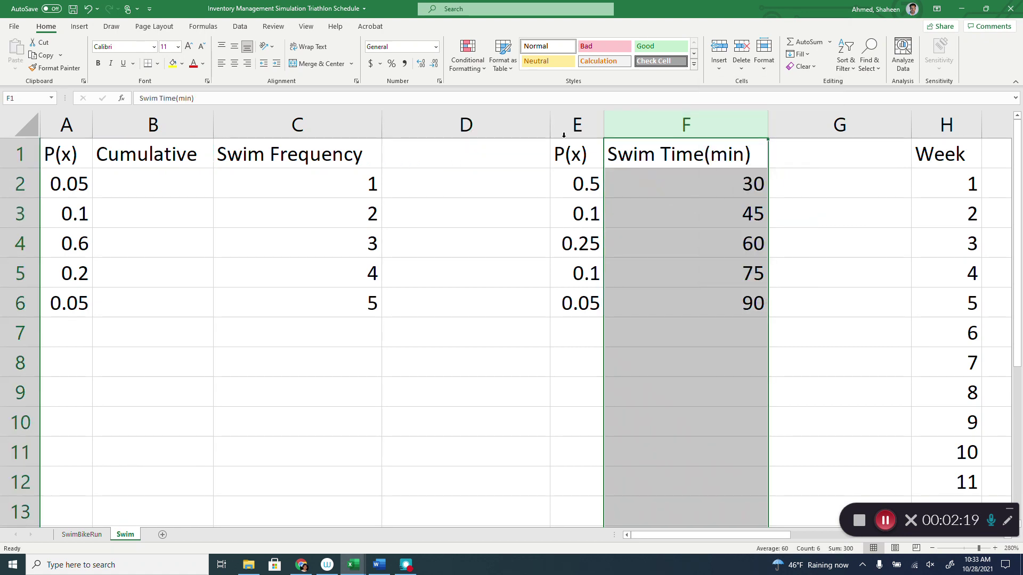
- Insert a column before Swim Time(min), copy the Cumulative header into F1 and fit the column's width
right_click(669, 127)
left_click(707, 226)
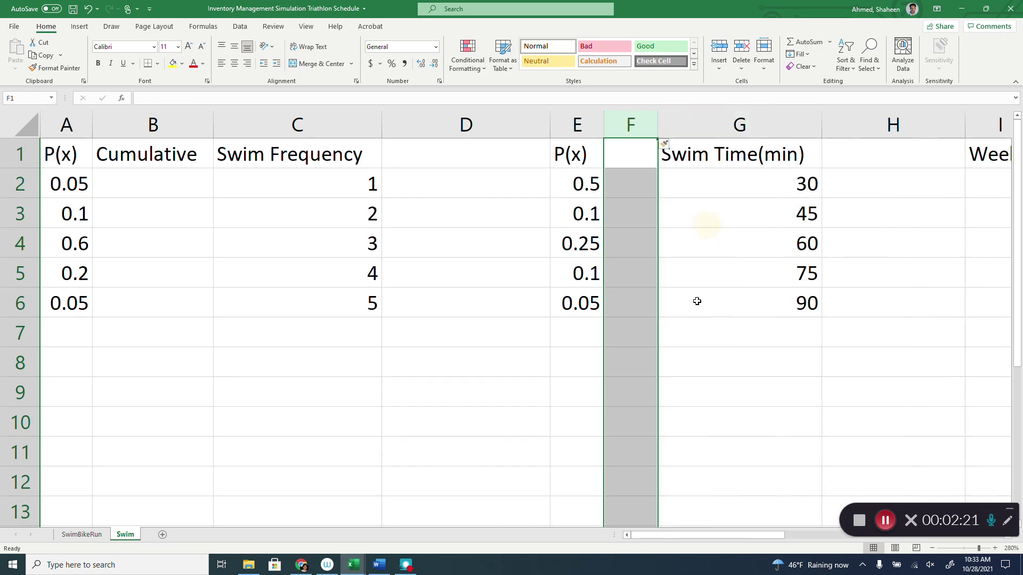
scroll(533, 282, "down", 1)
left_click(148, 155)
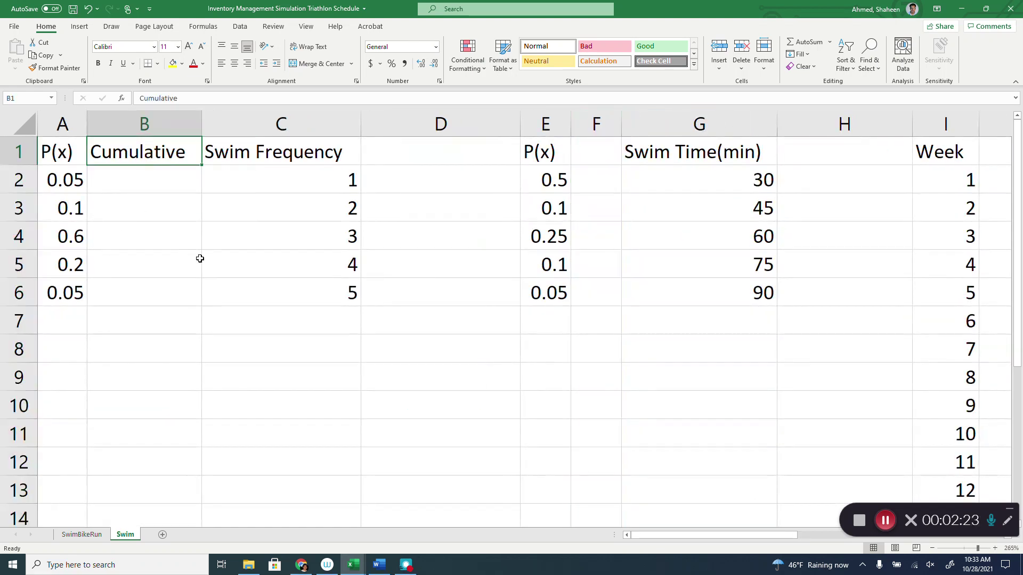
key("ctrl+c")
left_click(587, 157)
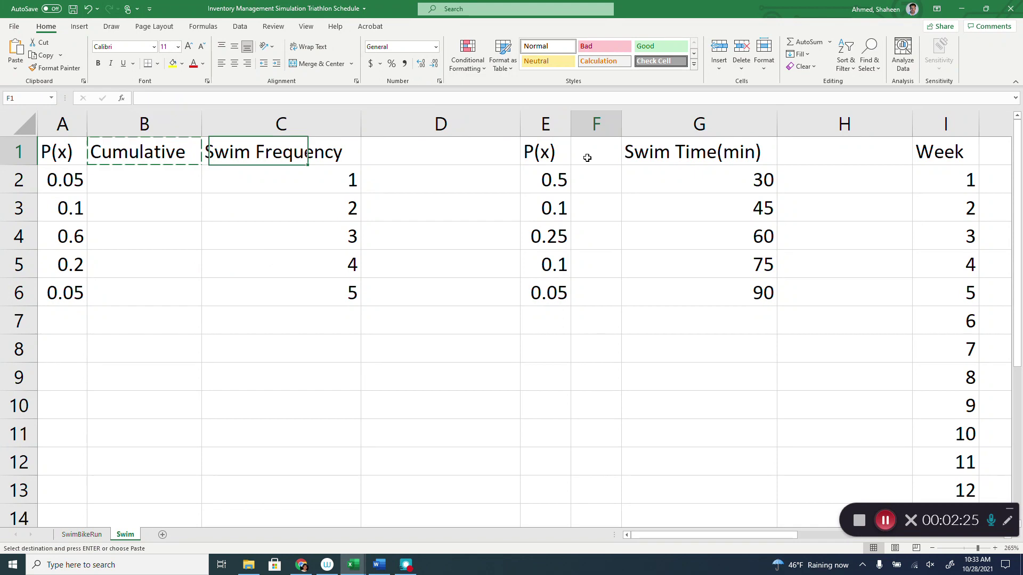
key("ctrl+v")
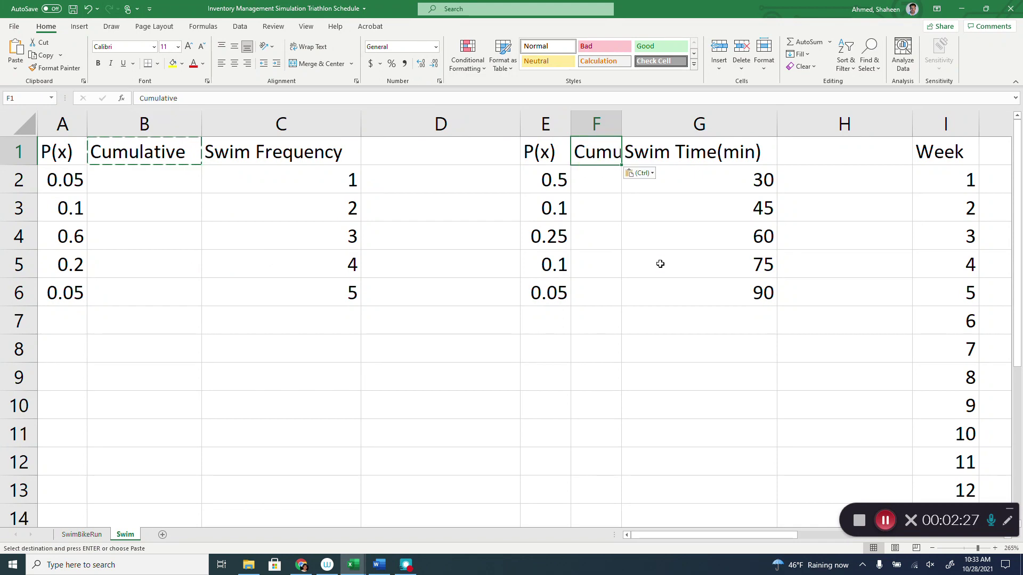
double_click(622, 124)
- Start the swim frequency cumulative column with 0 in B2 and the formula =A2+B2 in B3
left_click(159, 182)
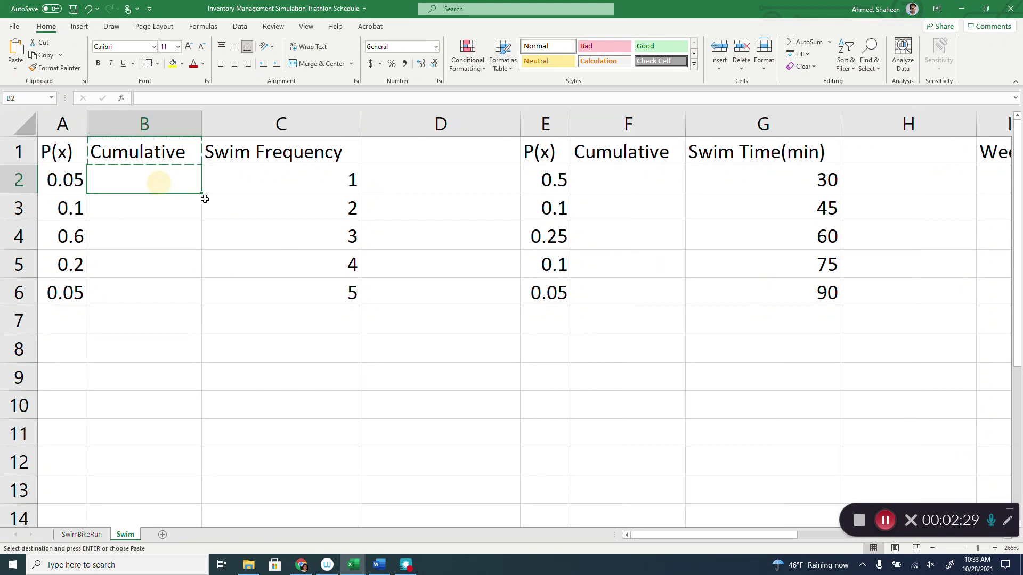
type("0")
key("Return")
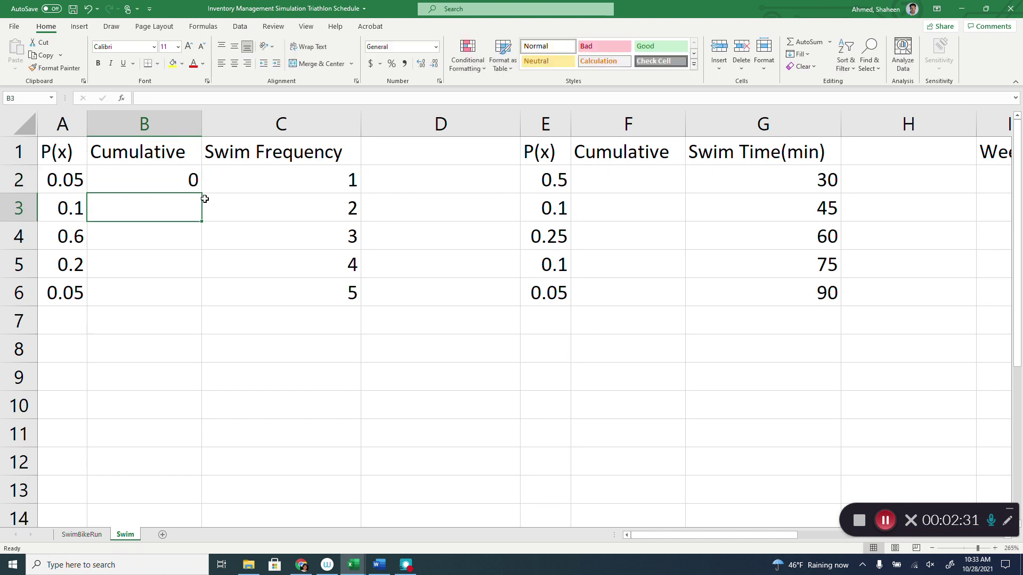
type("=")
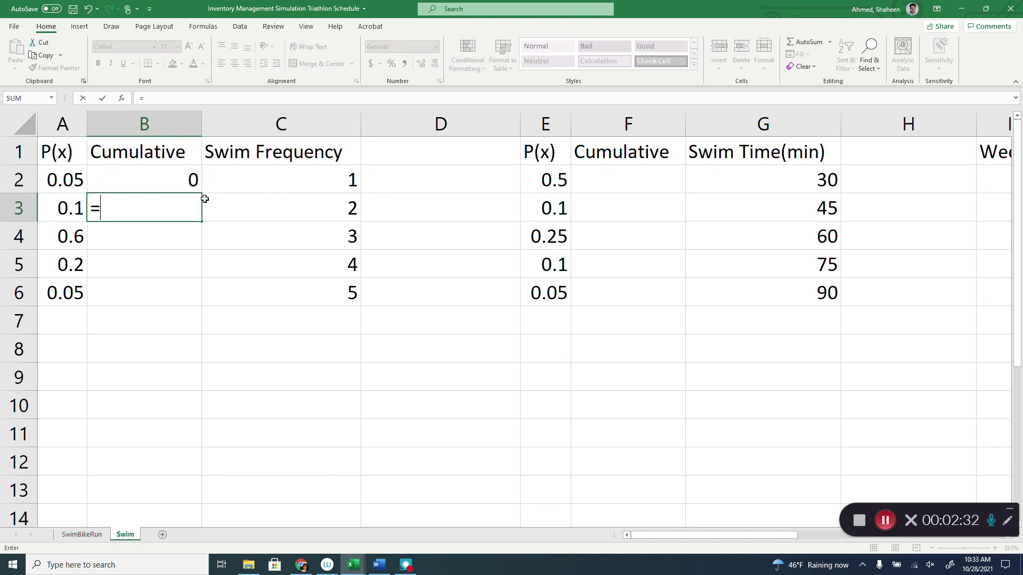
left_click(68, 180)
type("+")
left_click(137, 180)
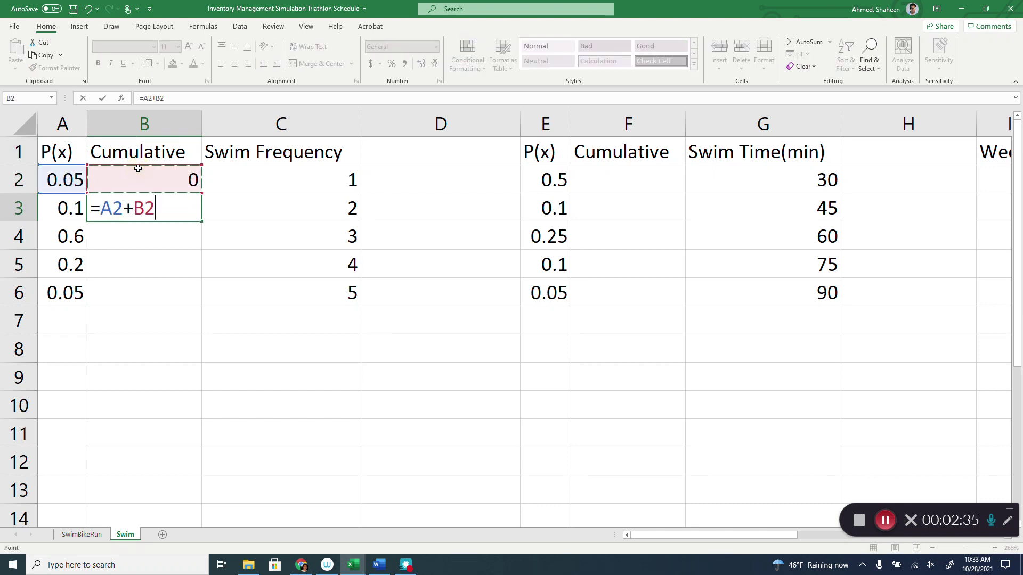
key("Return")
- Fill the cumulative formula from B3 down to B6 and select B2:B6 to review the cumulative probabilities
left_click(149, 207)
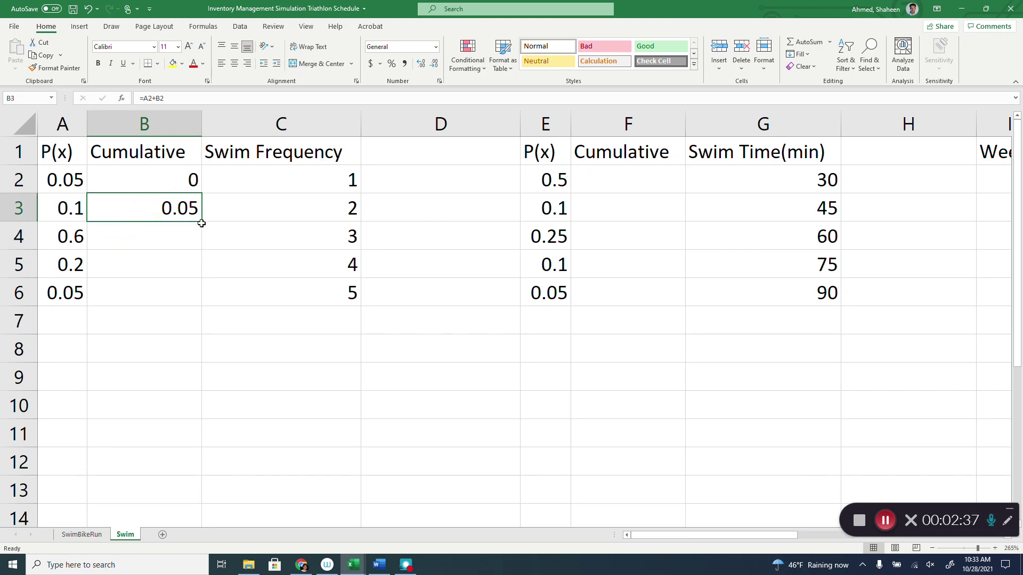
double_click(202, 223)
left_click_drag(178, 181, 182, 296)
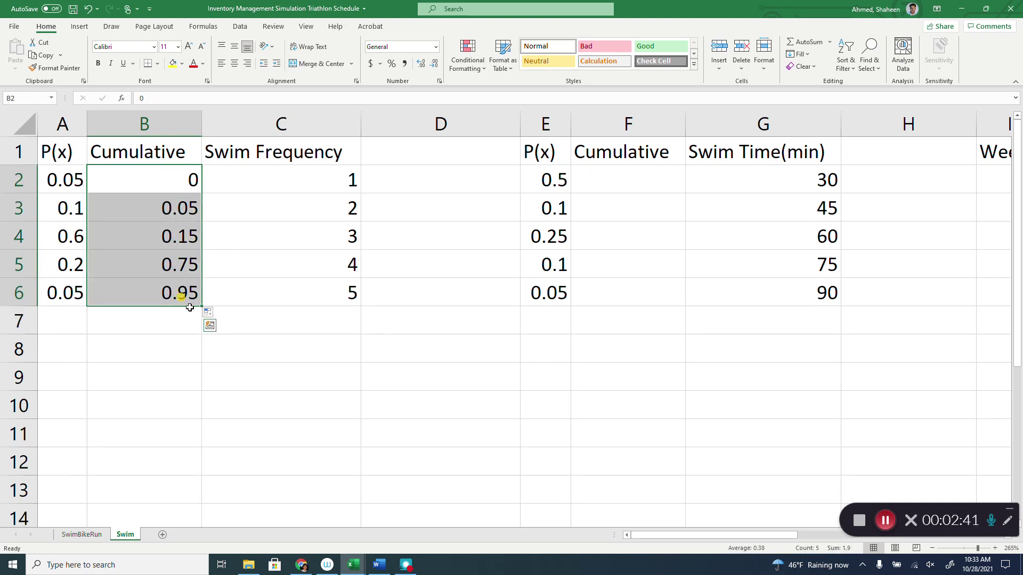
- Copy the swim frequency cumulative cells B2:B6 into the swim time Cumulative column starting at F2
key("ctrl+c")
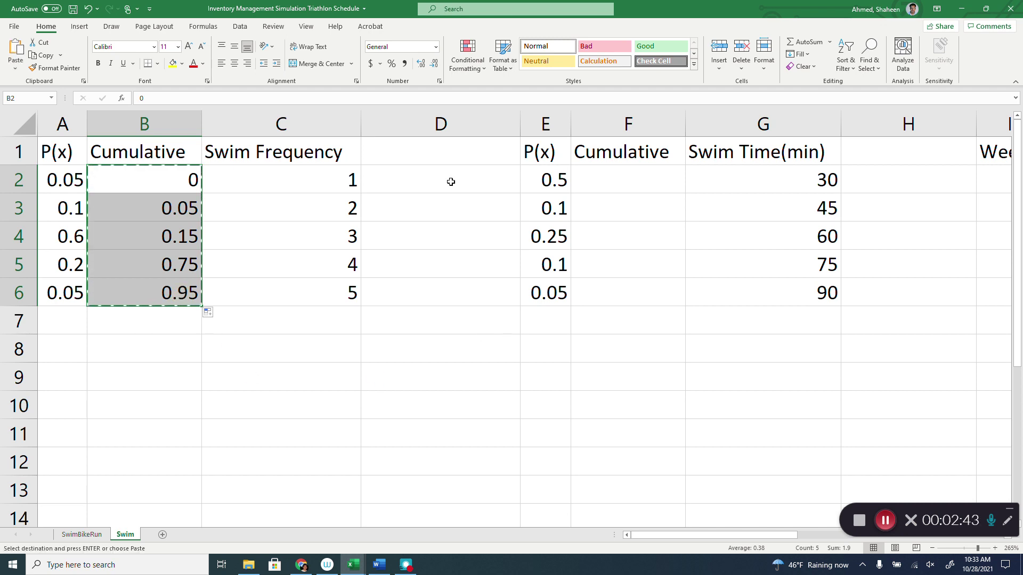
left_click(630, 180)
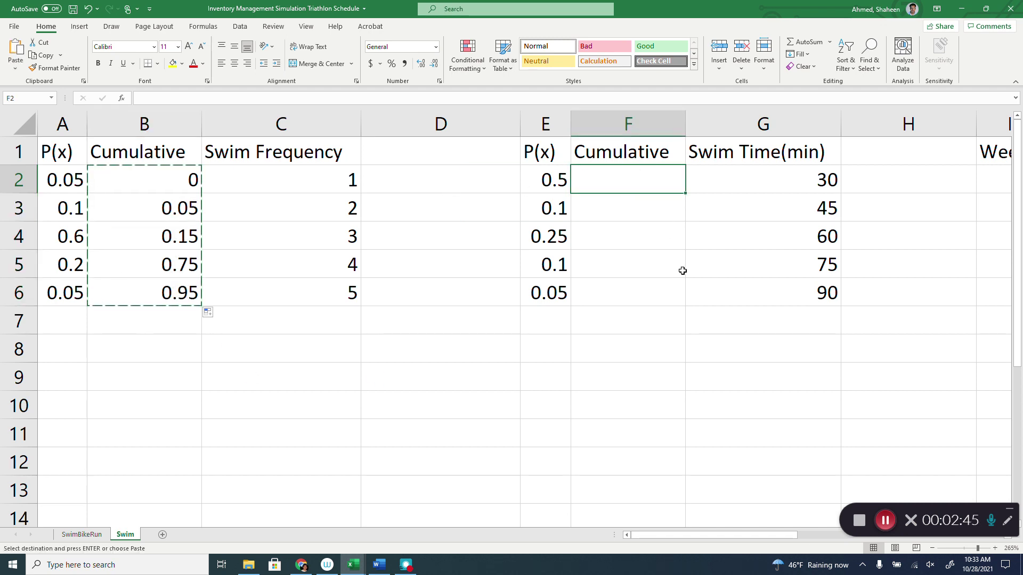
key("ctrl+v")
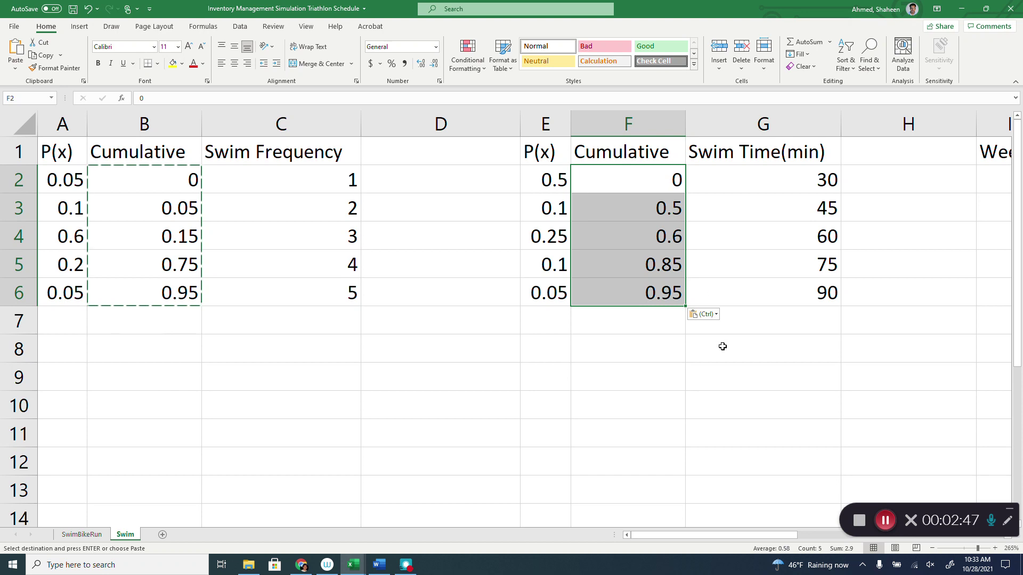
- Add the header RN_Freq in J1, beside the Week column
scroll(723, 346, "down", 3)
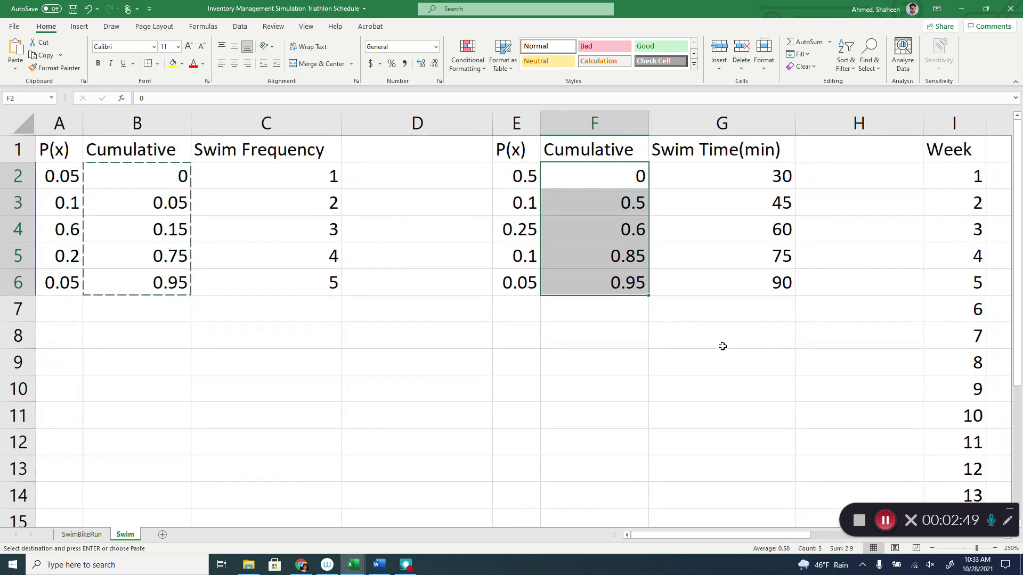
scroll(722, 347, "down", 4)
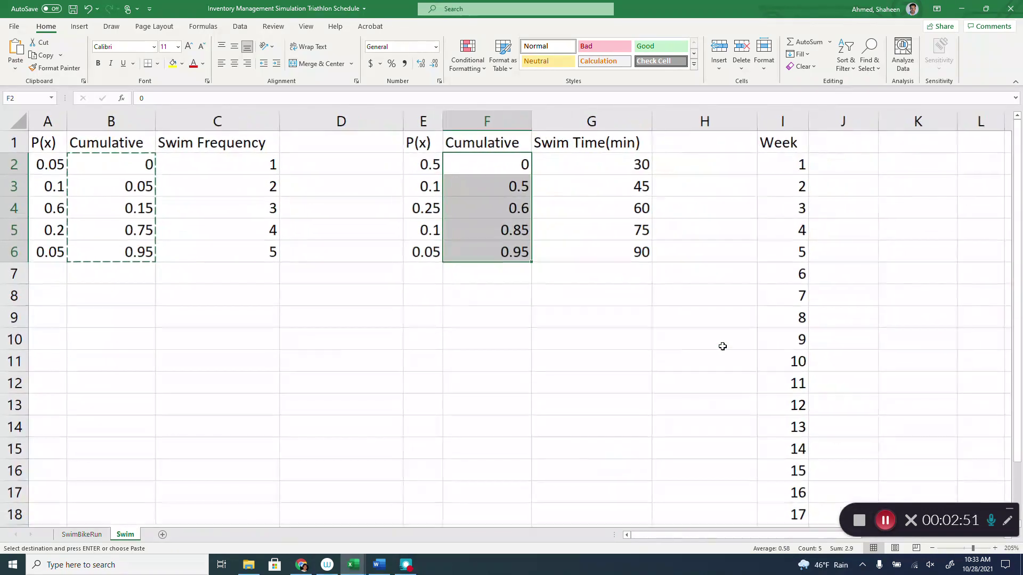
scroll(722, 347, "down", 2)
left_click(774, 145)
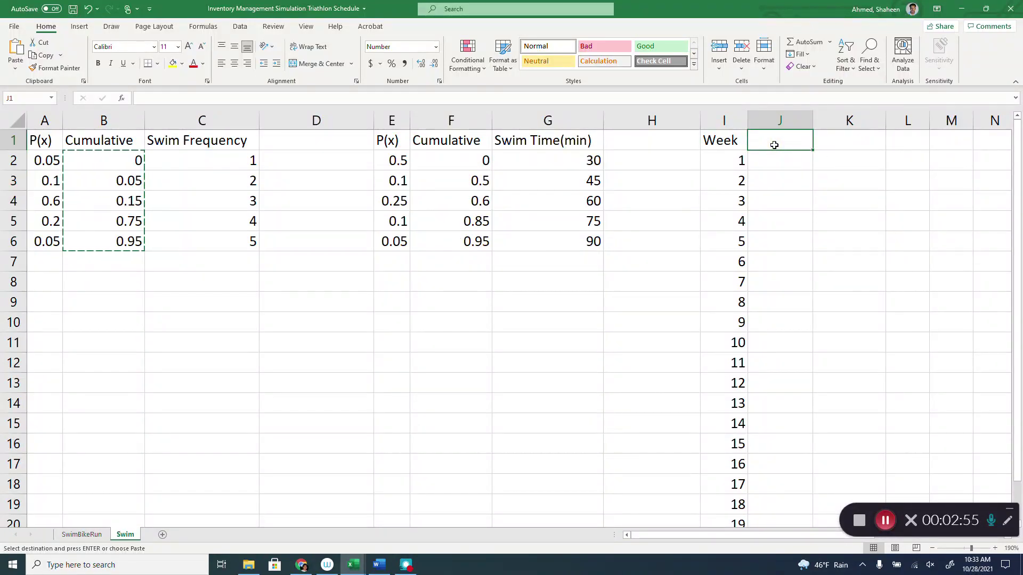
type("R")
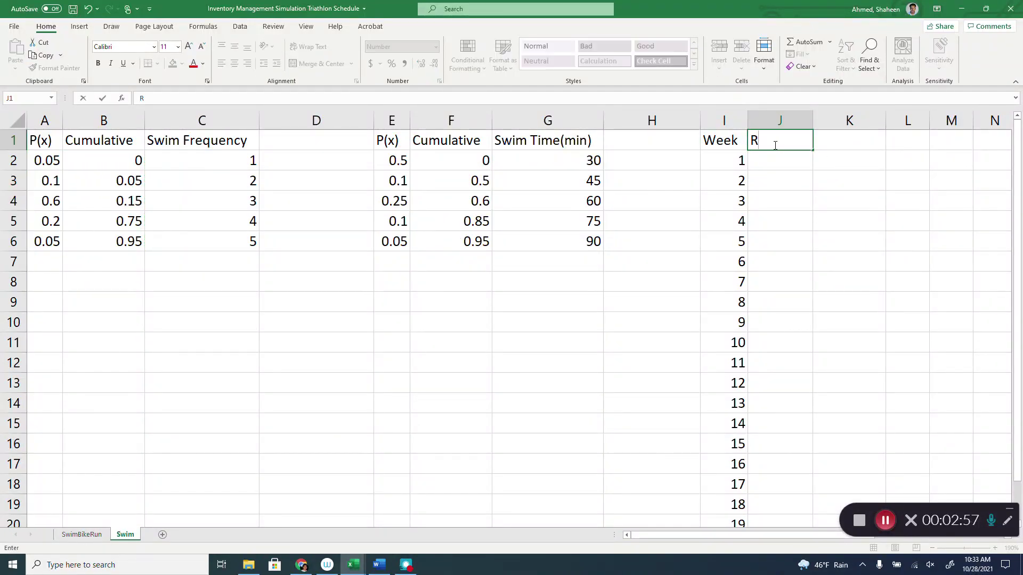
type("N_Freq")
key("Return")
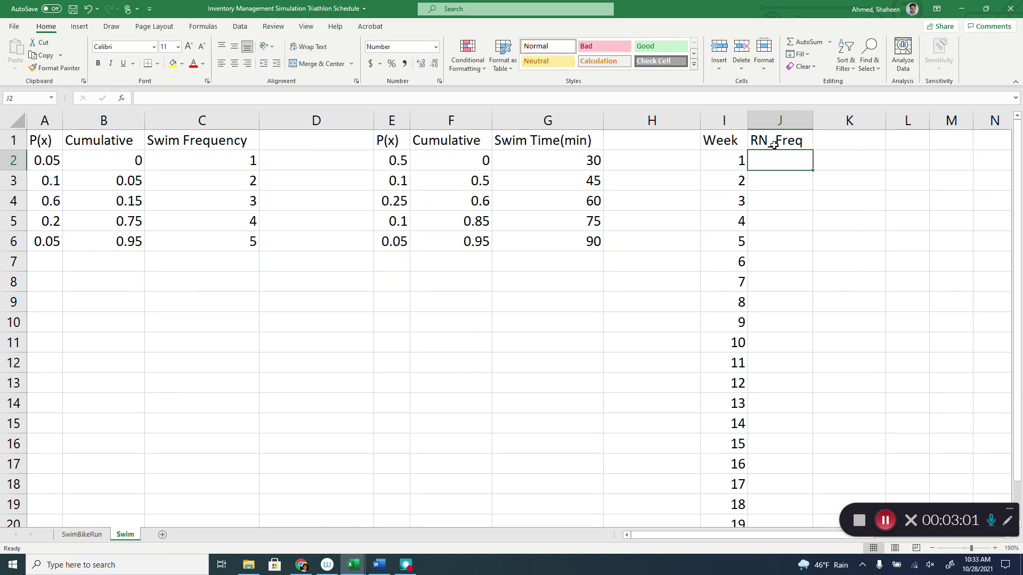
- Enter =RAND() in J2 and fill it down the RN_Freq column for all 20 weeks
type("=R")
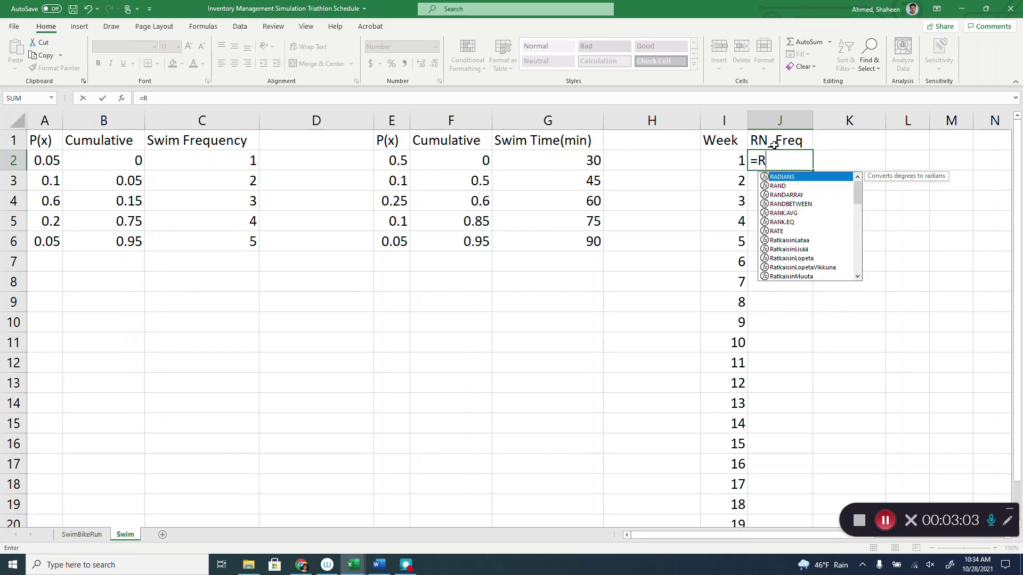
type("AND()")
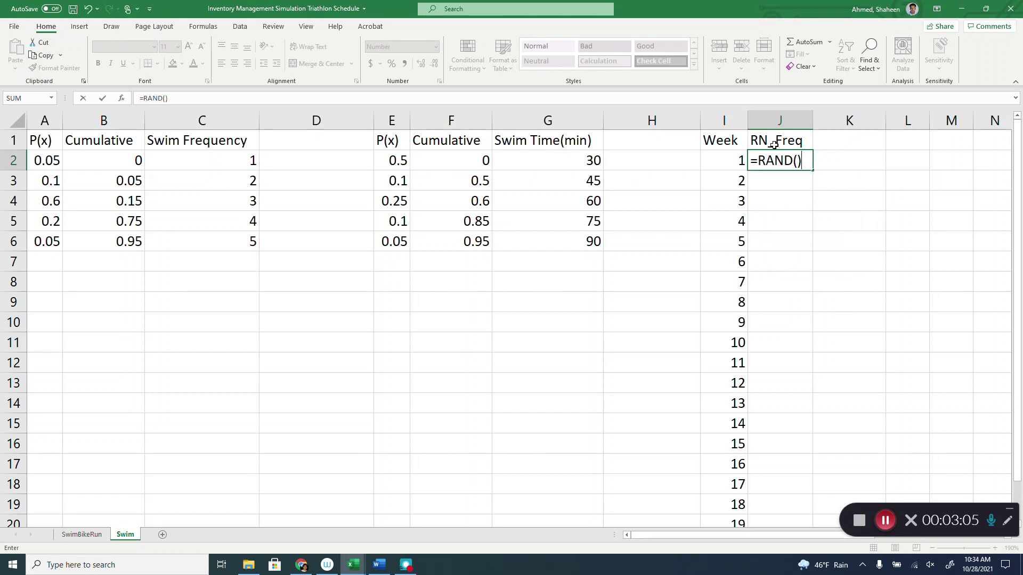
key("Return")
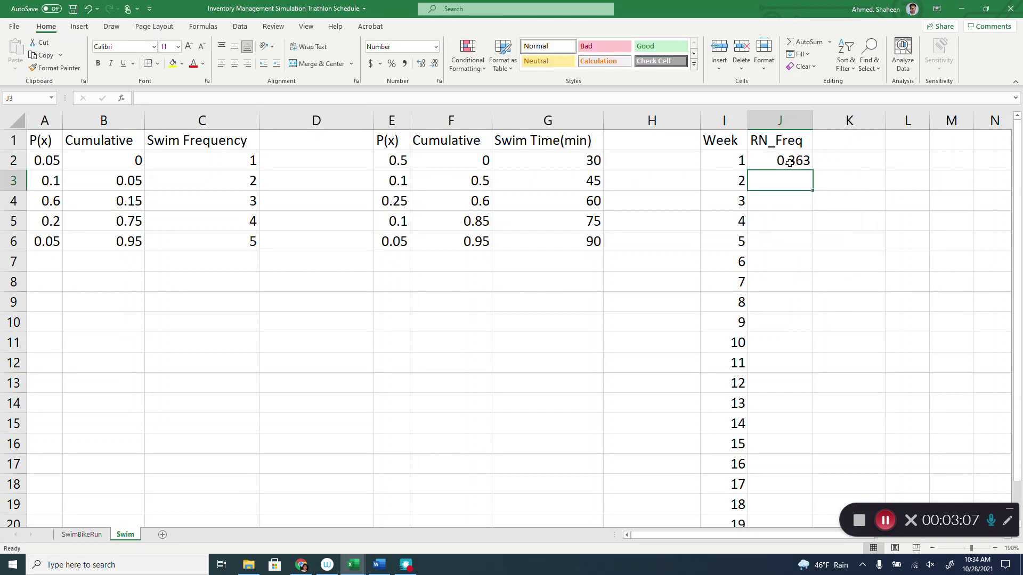
left_click(789, 163)
double_click(812, 171)
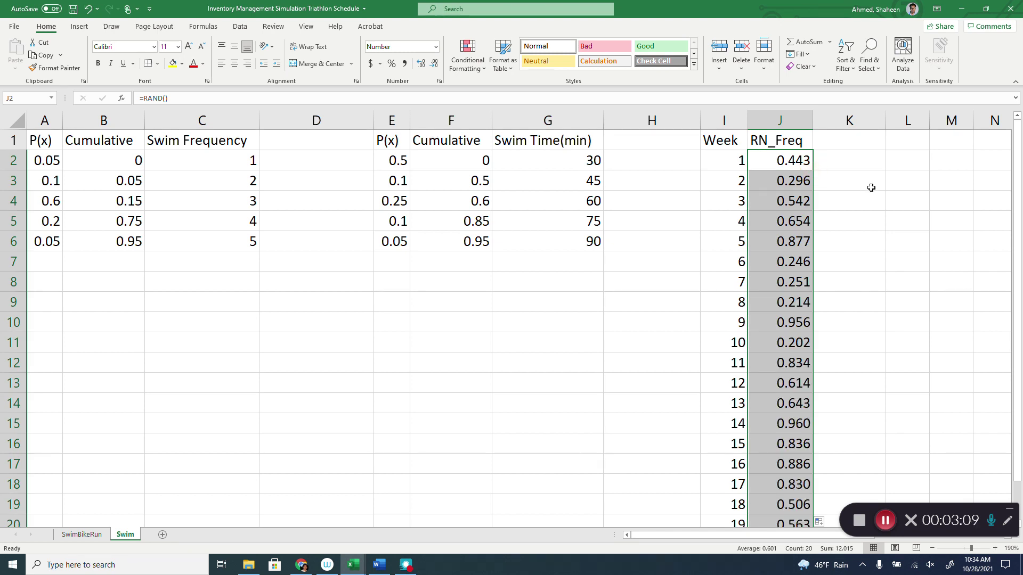
- Add the header Frequency in K1, next to RN_Freq
left_click(853, 143)
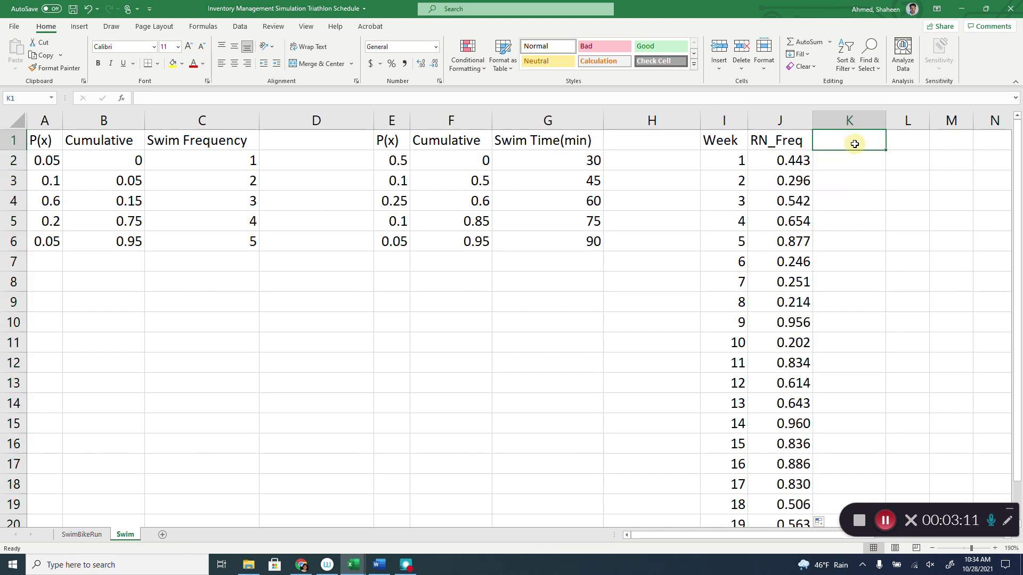
type("fRE")
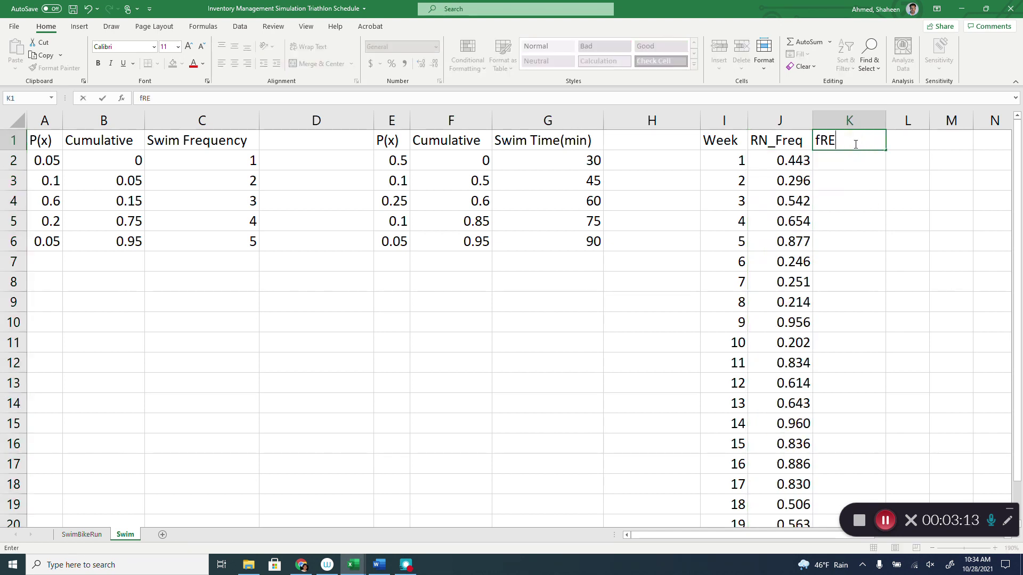
type("QUENCY")
key("Return")
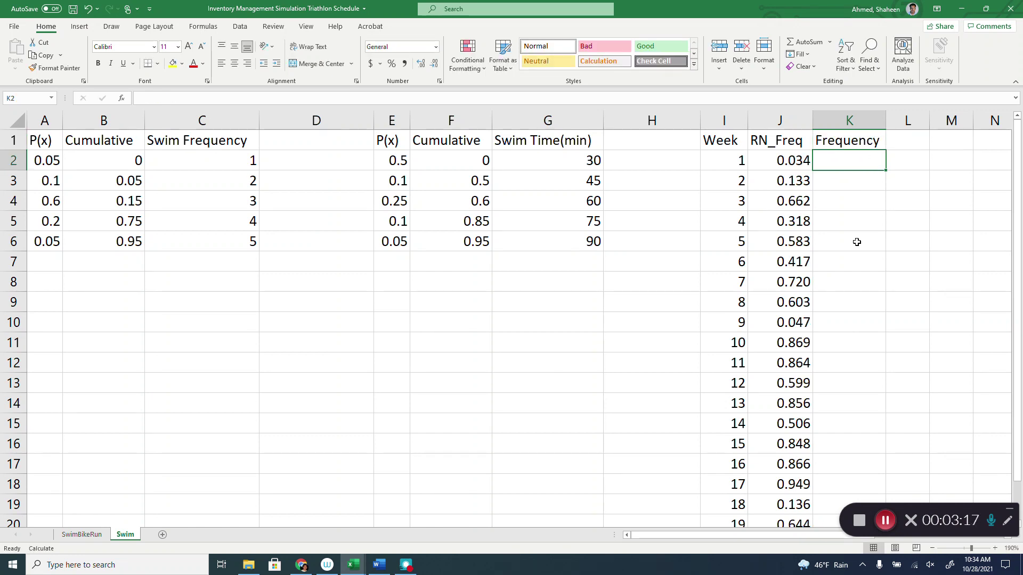
- Begin a VLOOKUP formula in K2 with J2 as the lookup value and B2:C6 as the table
type("=")
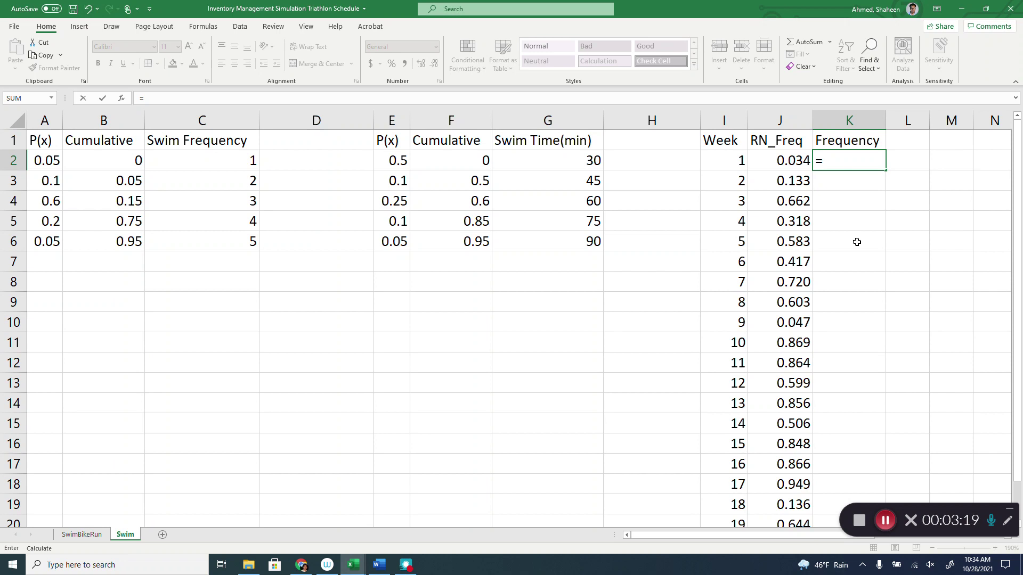
type("VLOO")
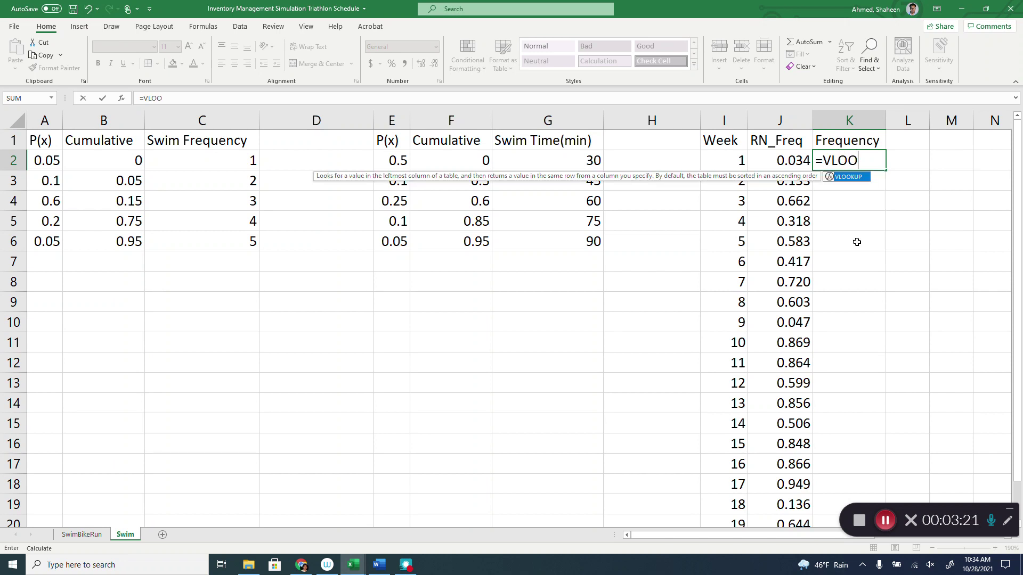
type("KUP(")
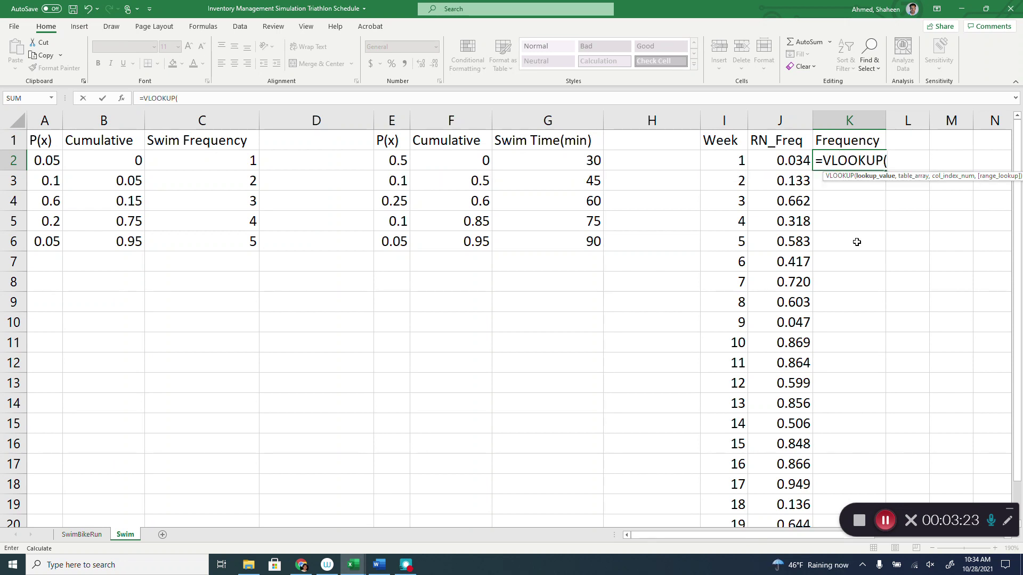
left_click(789, 161)
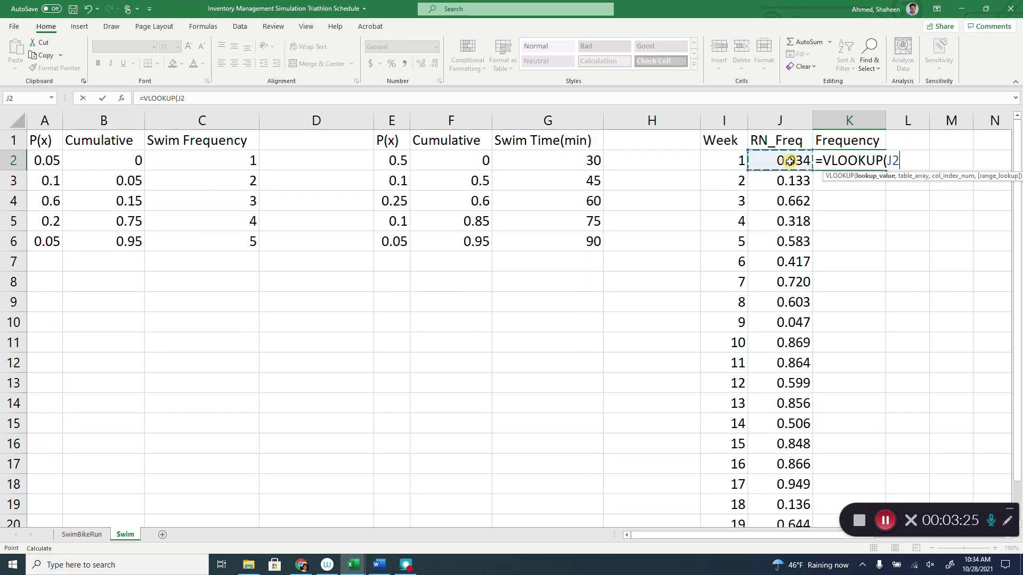
type(",")
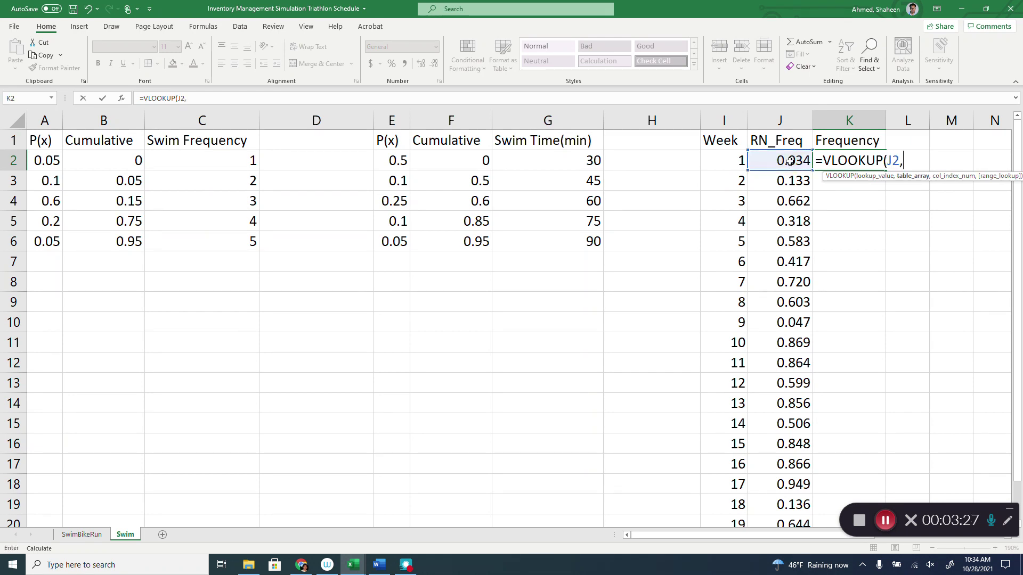
left_click_drag(131, 154, 193, 243)
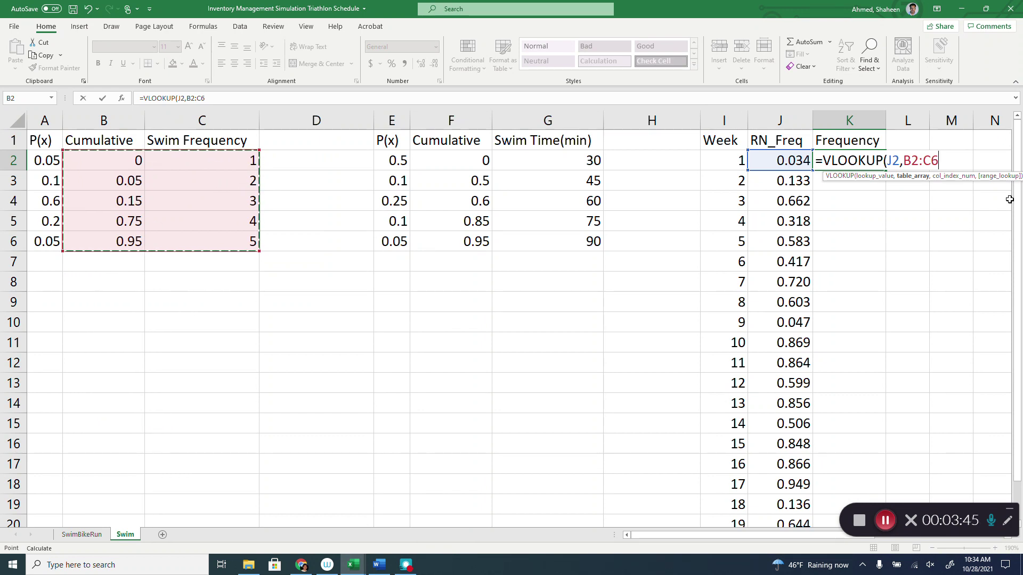
- Make the lookup table reference absolute as $B$2:$C$6 and complete the K2 formula with column index 2
left_click(911, 164)
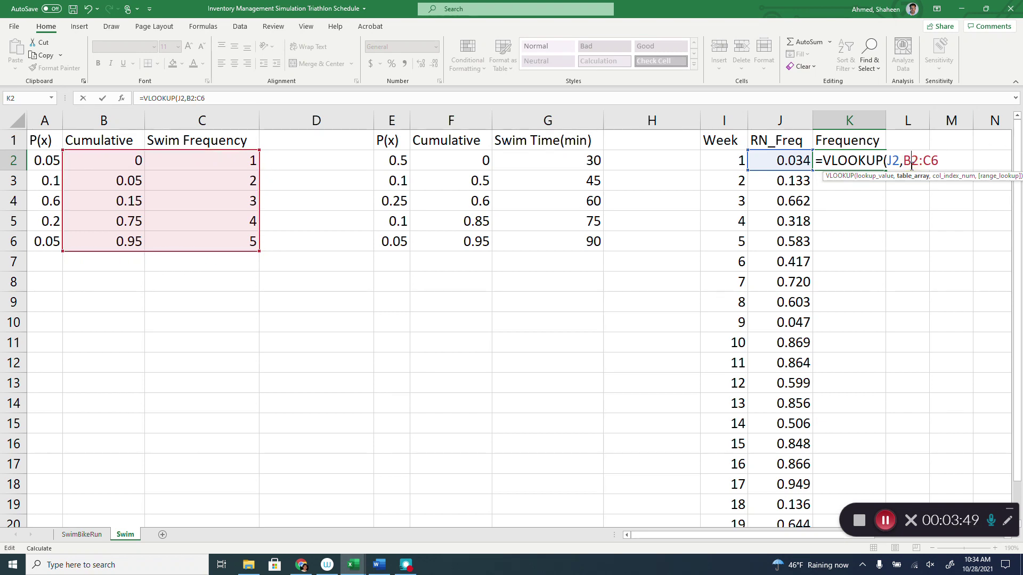
key("F4")
left_click(944, 160)
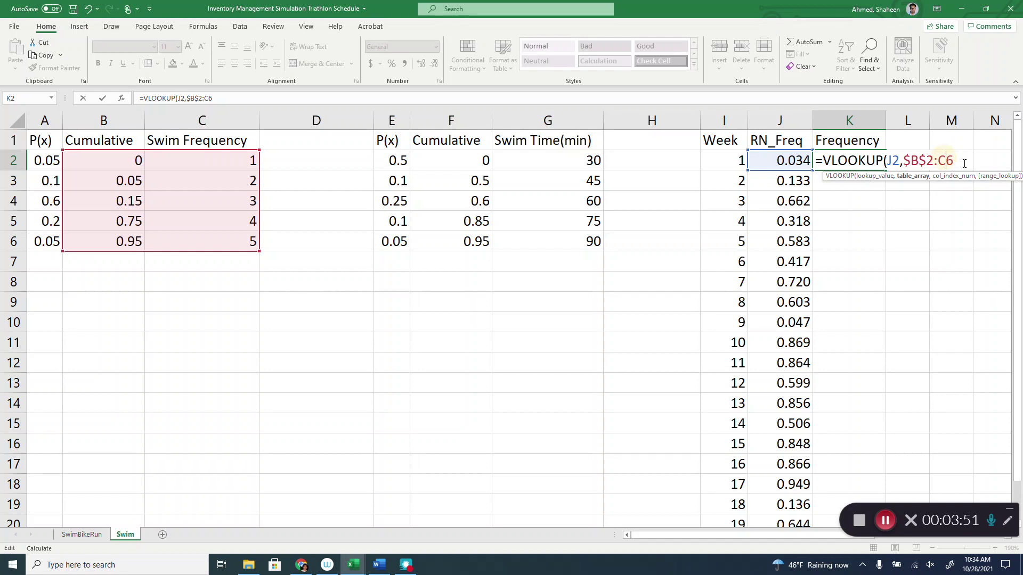
key("F4")
left_click(964, 164)
type(",2")
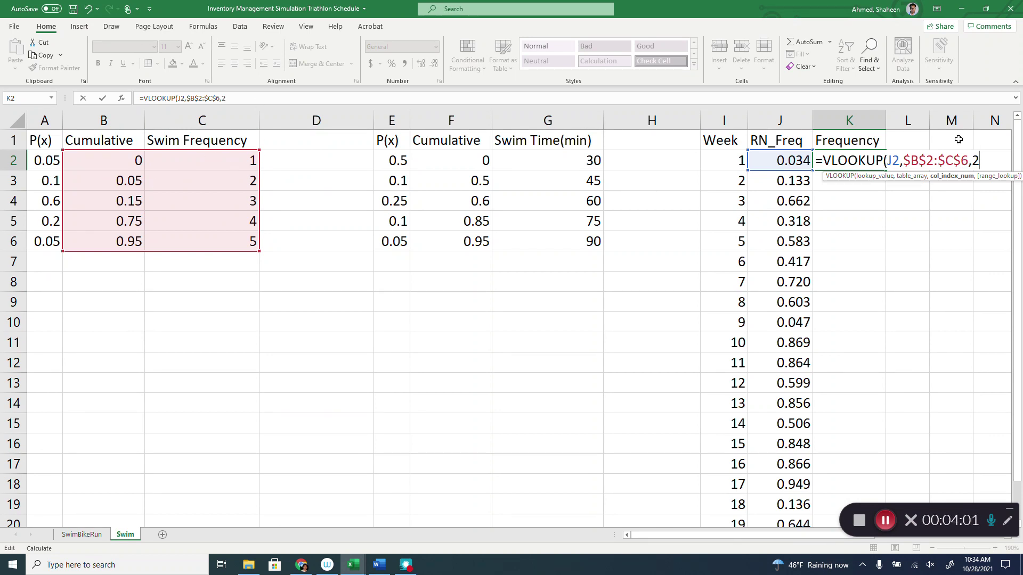
key("Return")
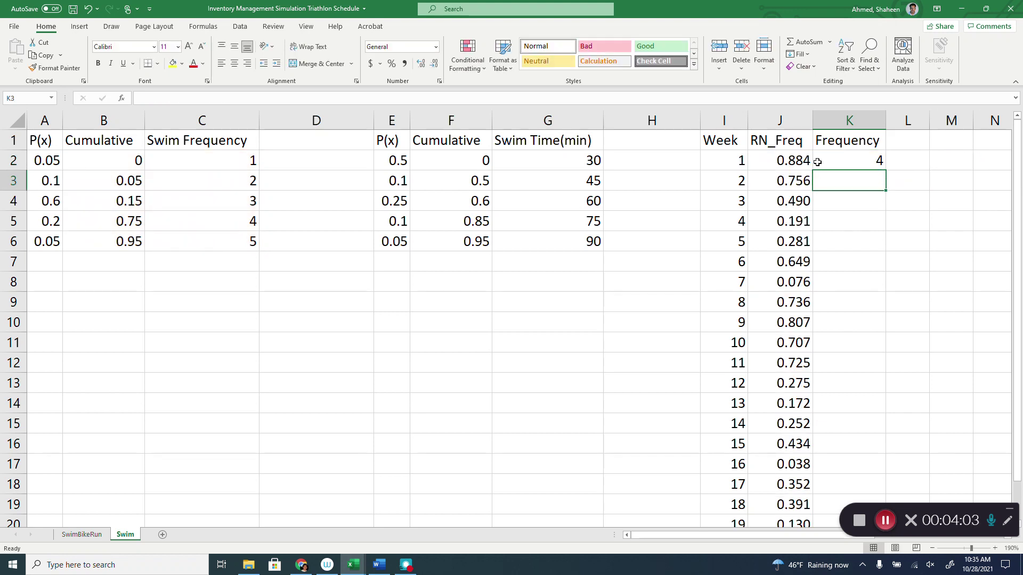
- Fill the K2 lookup formula down the Frequency column through week 20
left_click(883, 159)
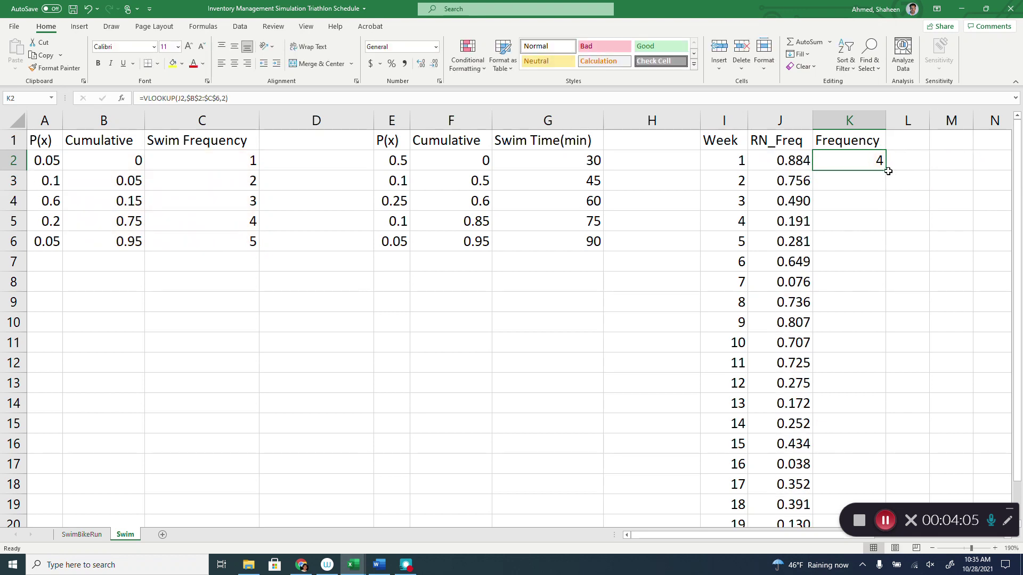
double_click(886, 171)
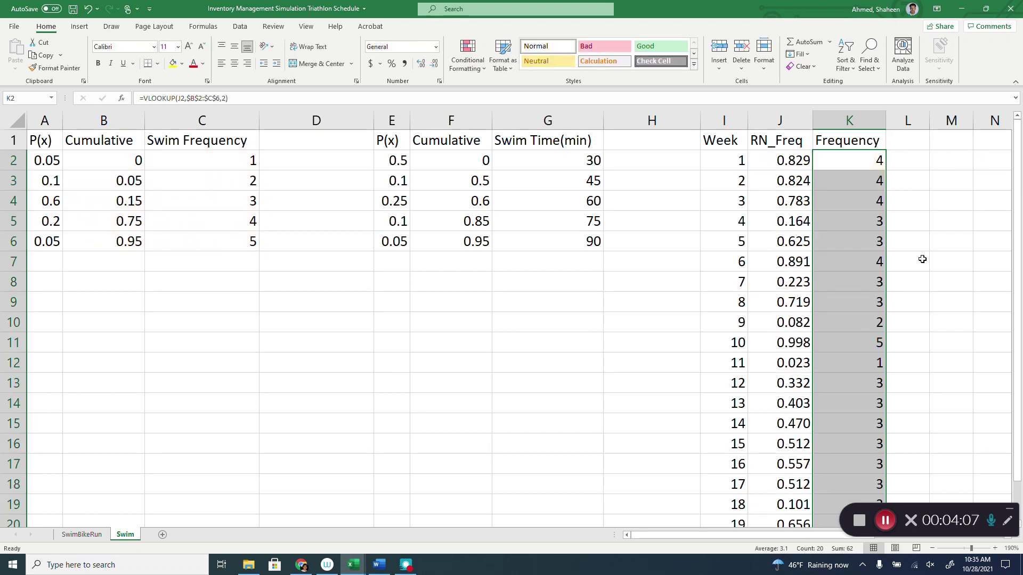
scroll(922, 259, "down", 1)
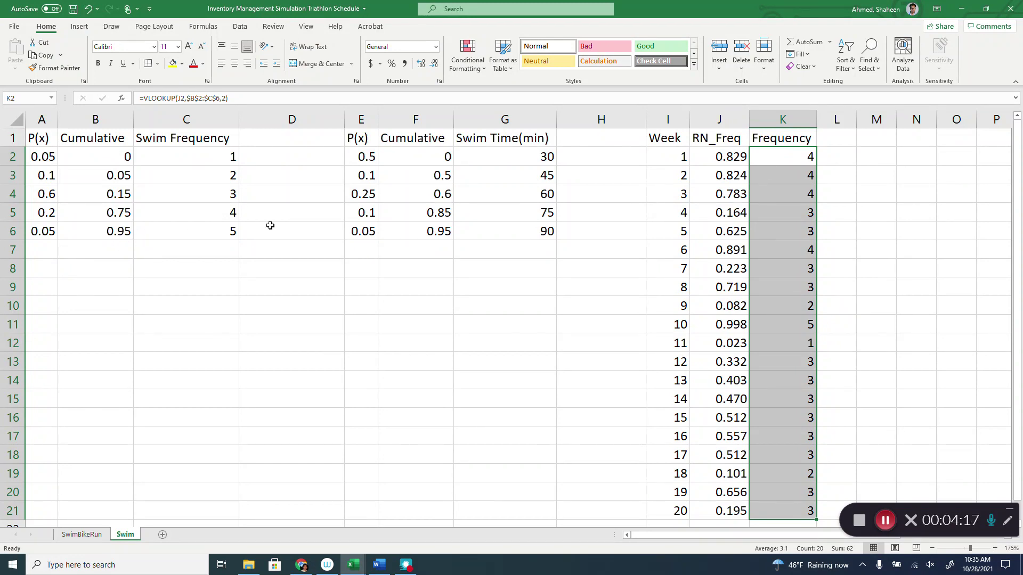
- Compare week 10's random number and frequency with row B6:C6 of the swim frequency table, and check the formula in K2
left_click(778, 323)
left_click(851, 327)
left_click_drag(731, 326, 791, 323)
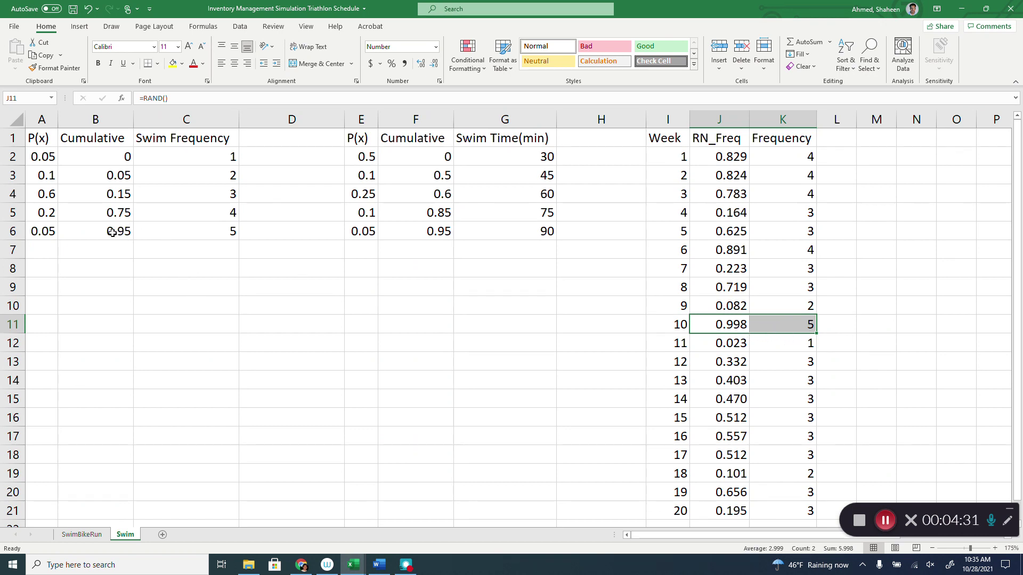
left_click_drag(114, 230, 176, 230)
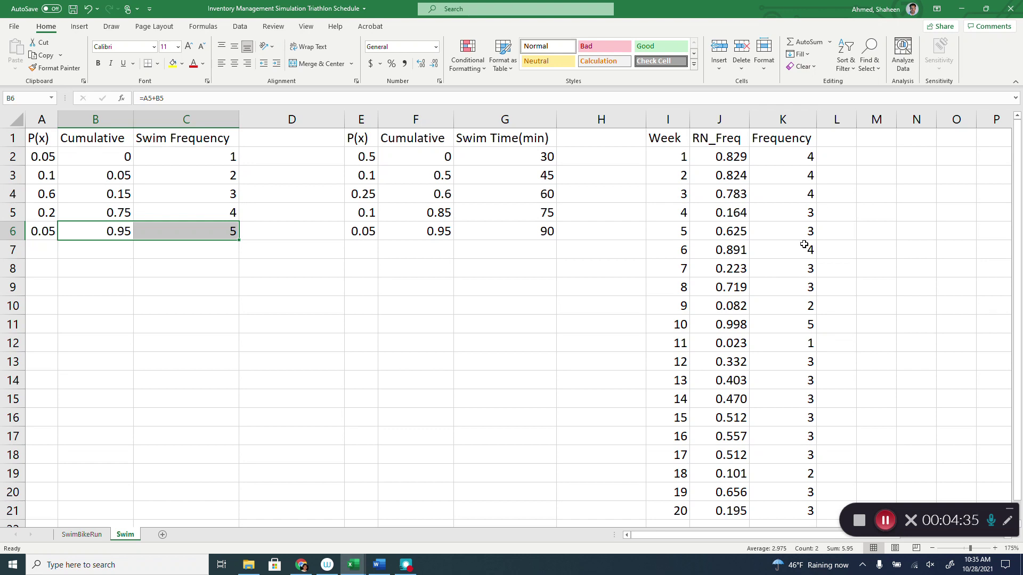
key("ctrl+q")
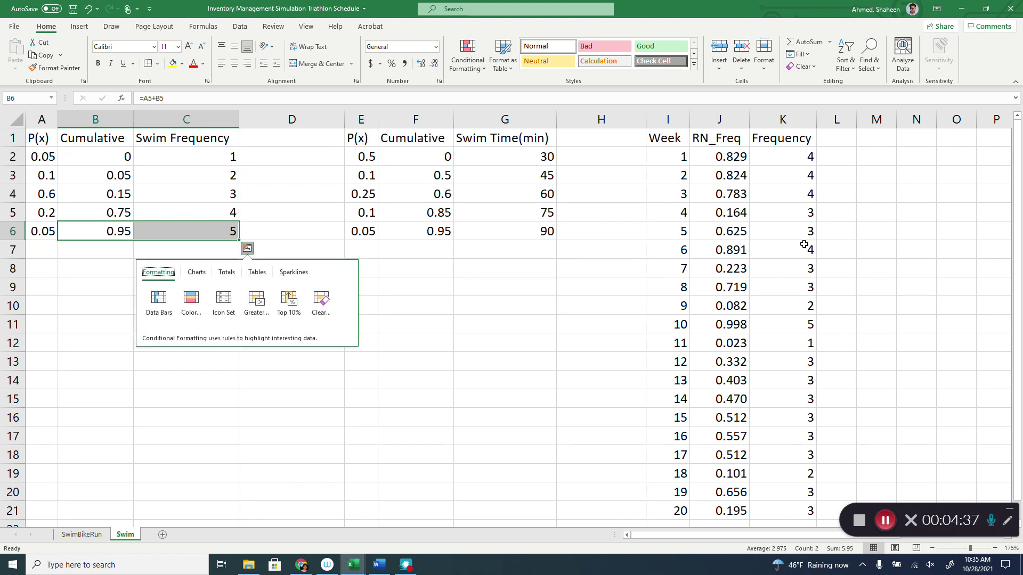
left_click(798, 157)
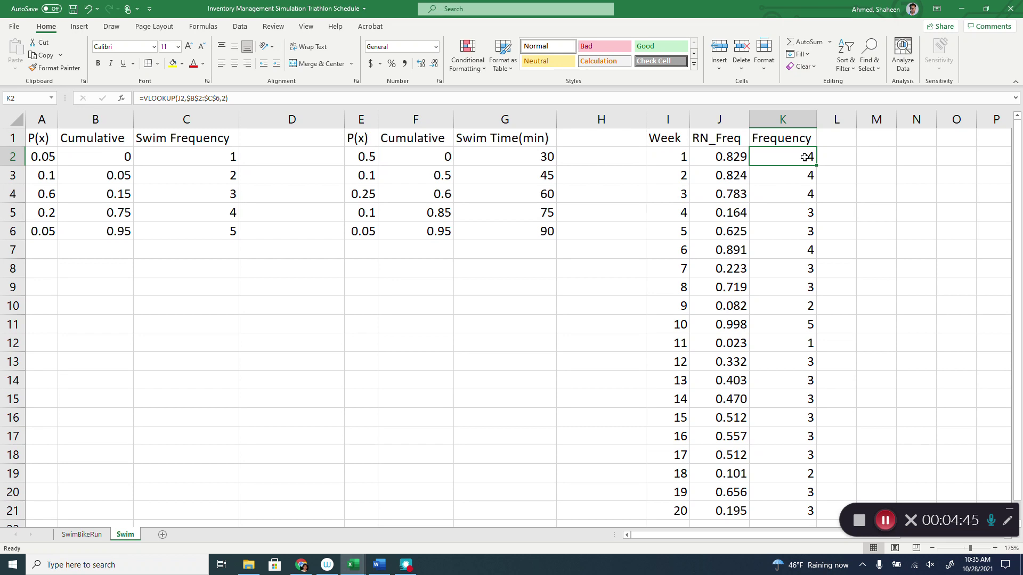
- Review the swim time values in G2:G6 and select the empty header cell L1
left_click(526, 157)
left_click(534, 173)
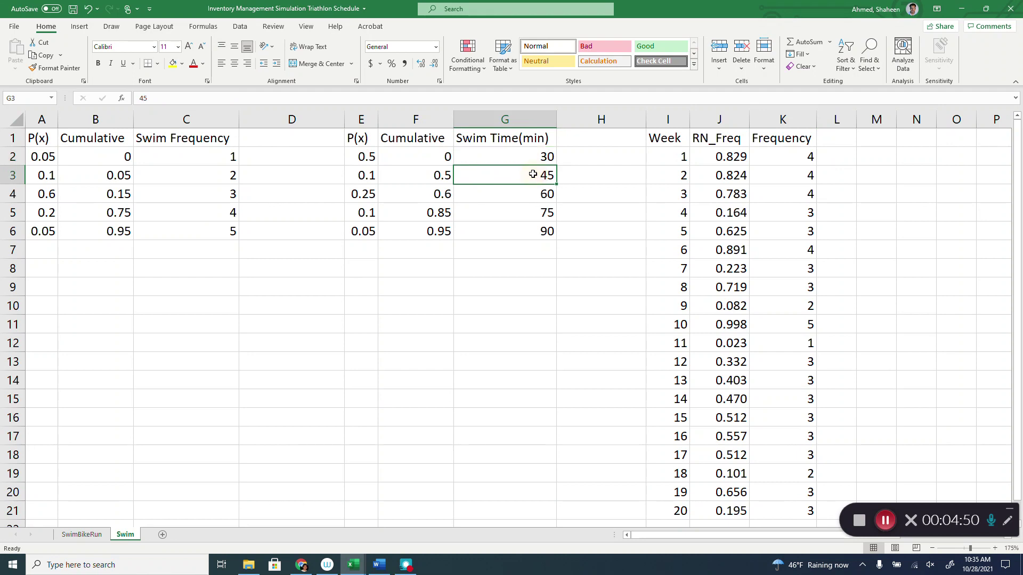
left_click(570, 206)
left_click_drag(534, 155, 535, 230)
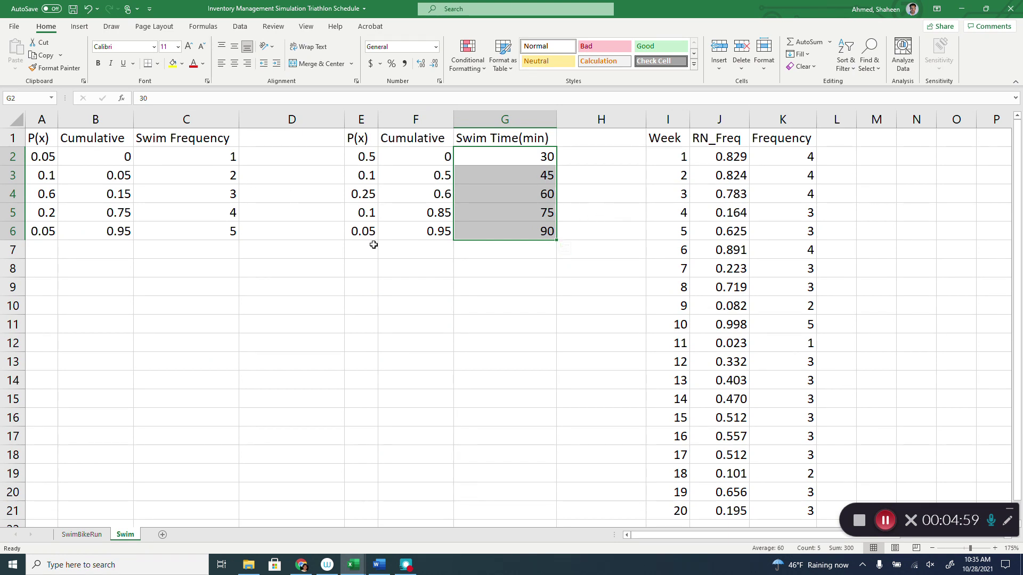
left_click(844, 138)
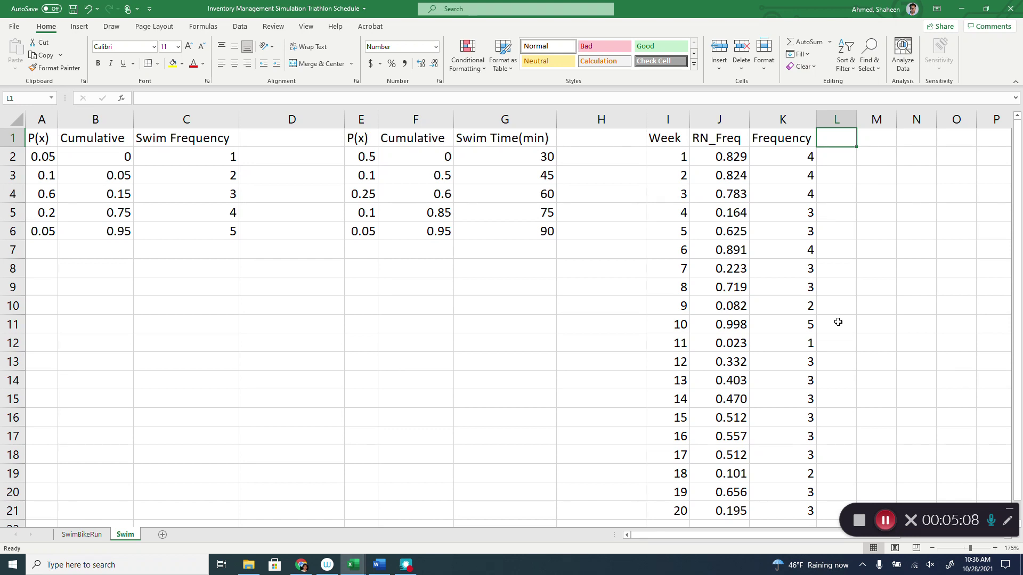
- Enter the header RN_1 in L1 and extend the series across to RN_5 in P1
type("r")
key("BackSpace")
type("RN")
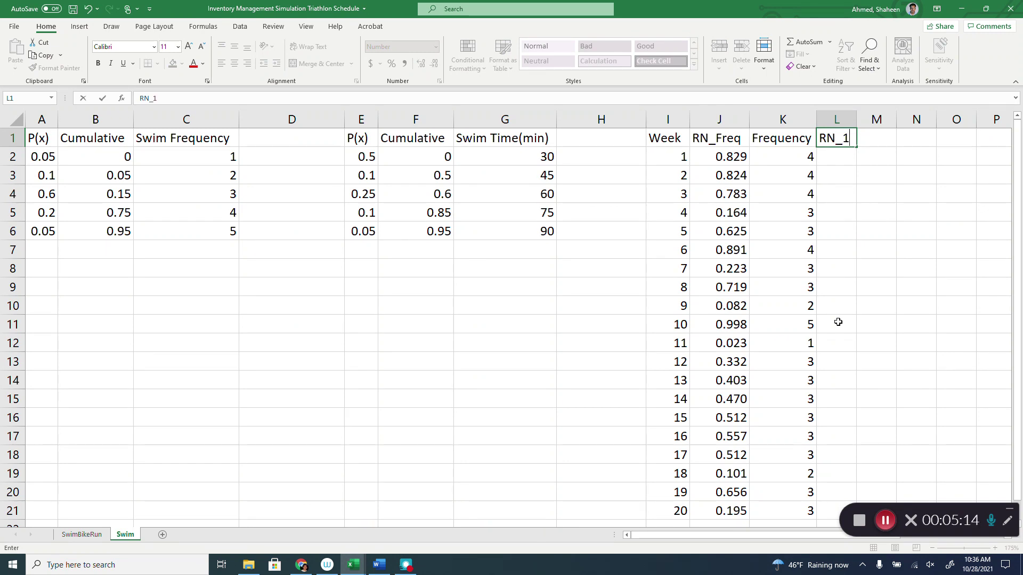
type("_1")
key("Return")
left_click(855, 141)
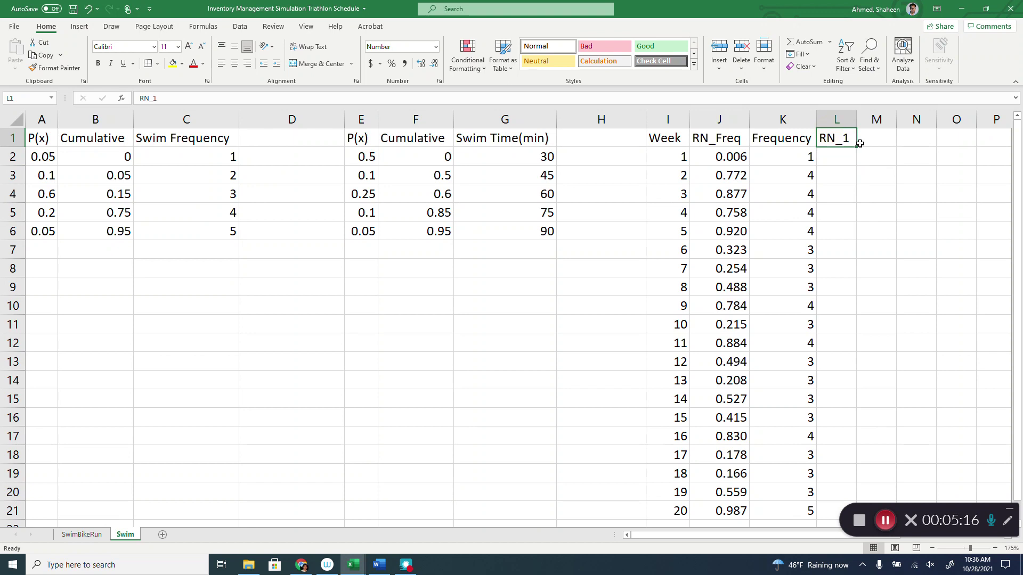
scroll(851, 176, "down", 1)
left_click_drag(783, 142, 926, 139)
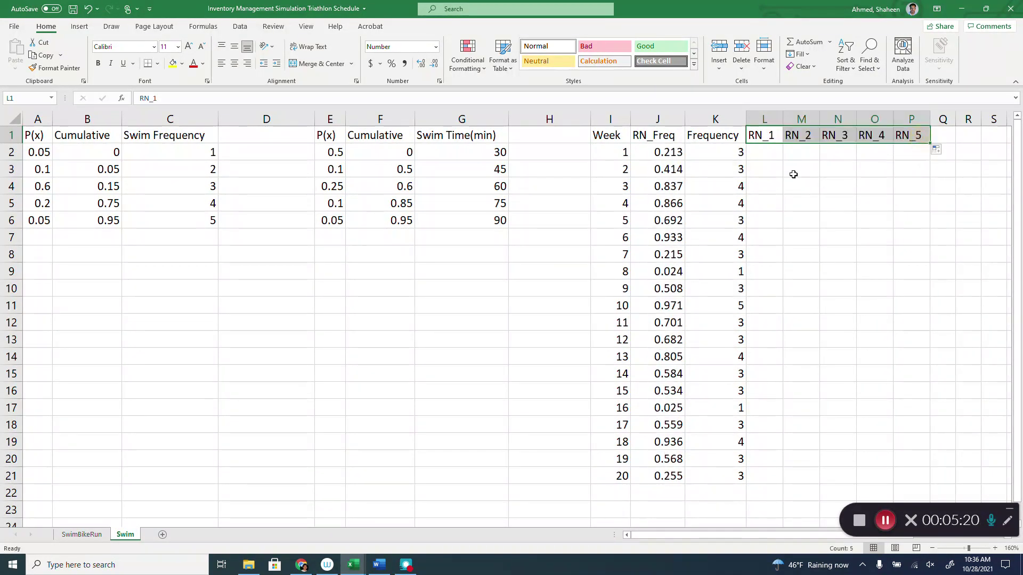
- Autofit the widths of columns I through P to their contents
key("shift+Tab")
key("ctrl+shift+Down")
key("ctrl+shift+Left")
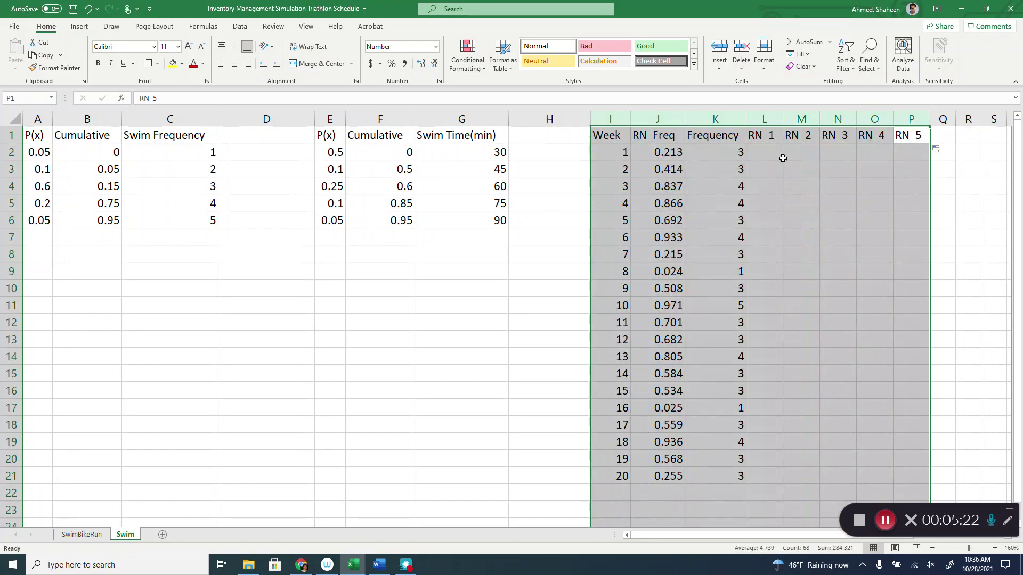
double_click(929, 120)
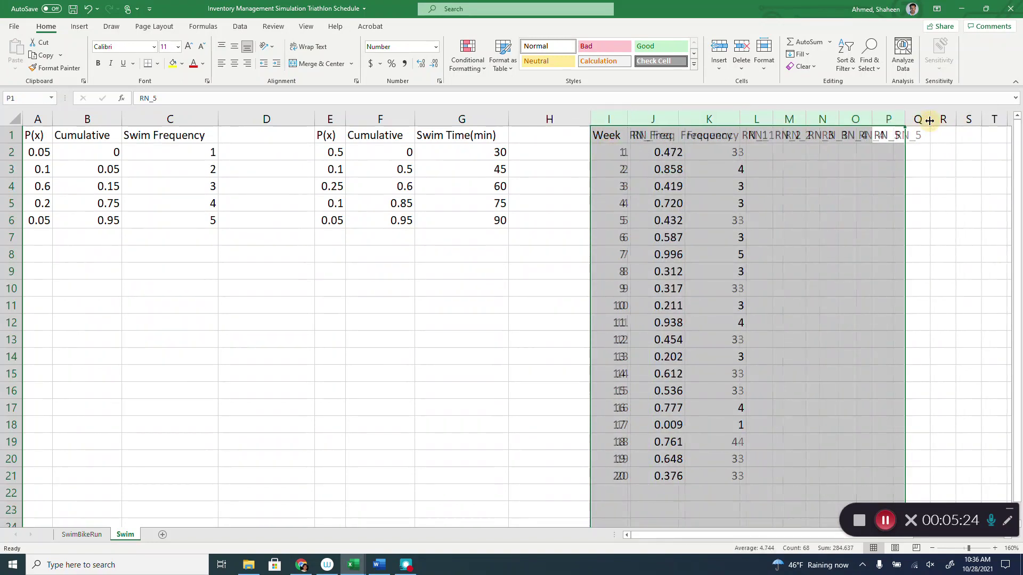
- Enter the formula =RAND() in L2 as week 1's RN_1 value
left_click(759, 156)
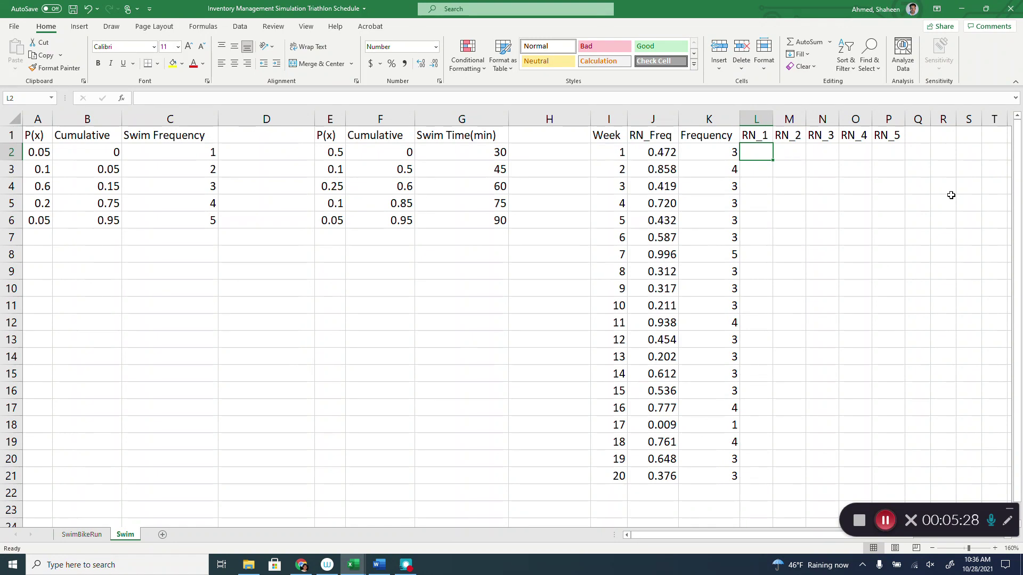
type("=U")
key("BackSpace")
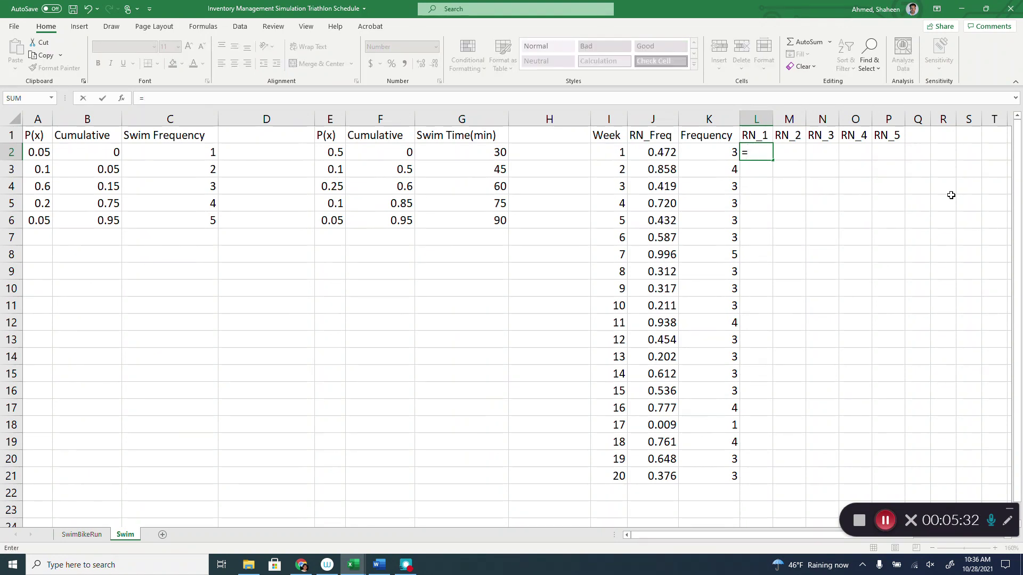
type("RA")
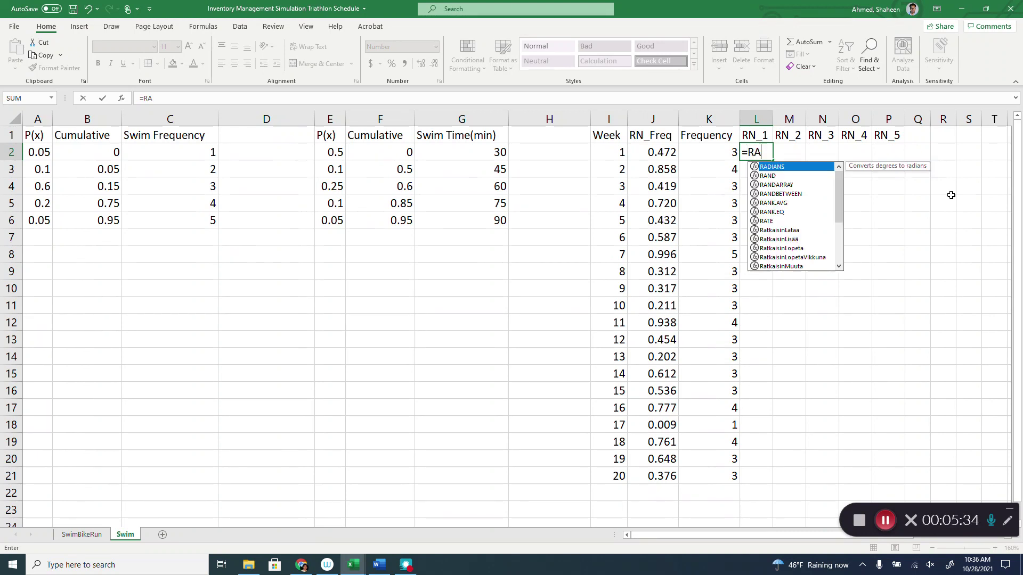
type("ND()")
key("Return")
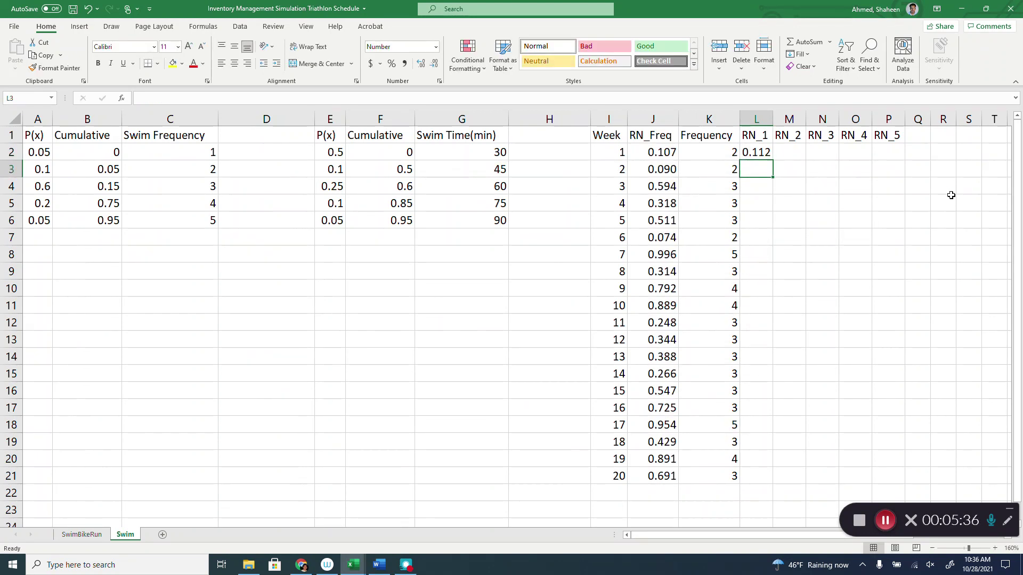
- Fill the L2 random number formula across to P2 and down through week 20
left_click(769, 155)
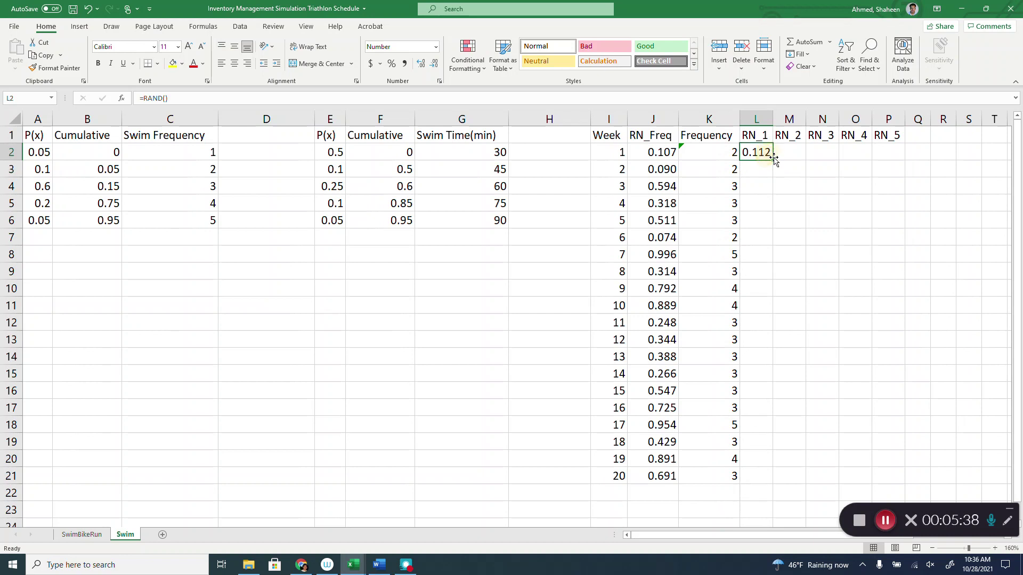
left_click_drag(774, 160, 906, 159)
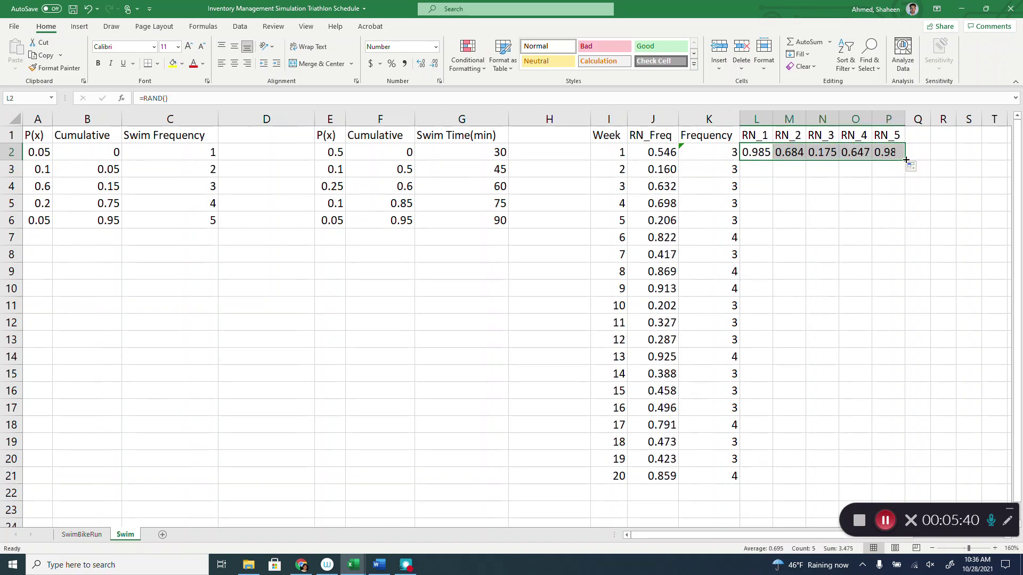
double_click(906, 159)
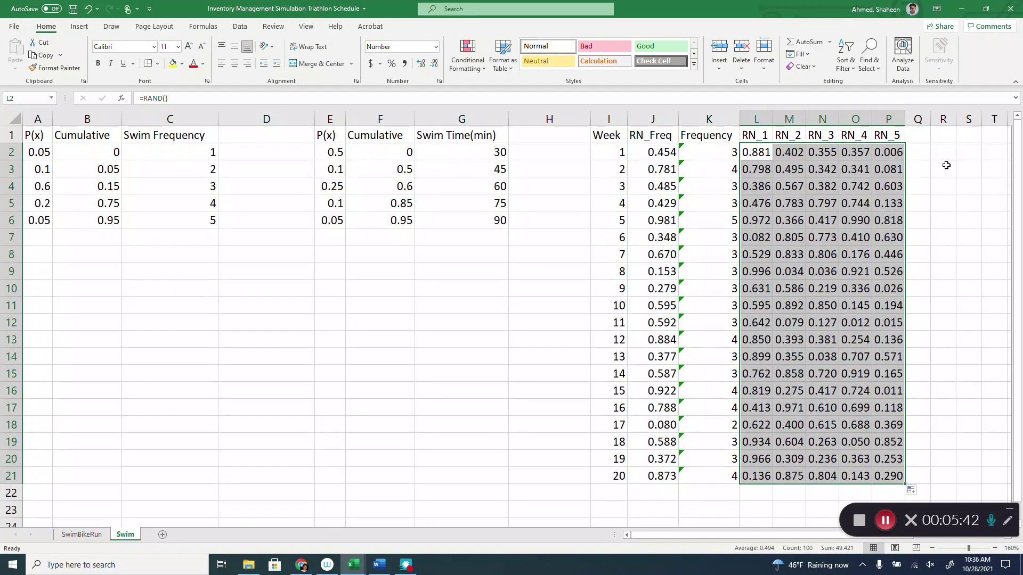
- Enter =VLOOKUP(L2,F2:G6,2) in Q2 to look up the swim time for week 1's first random number
scroll(961, 209, "down", 1)
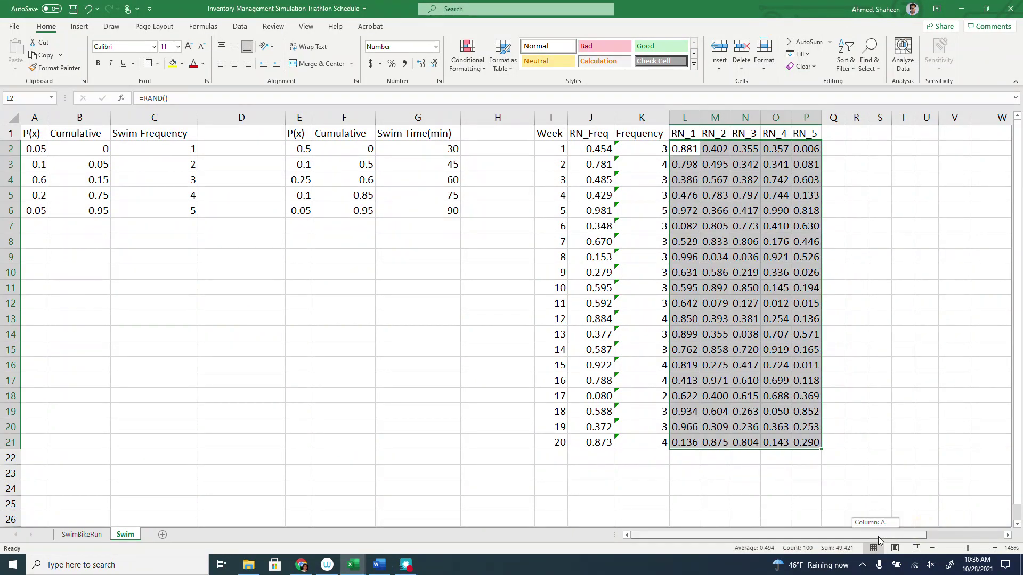
left_click_drag(875, 536, 972, 535)
left_click(482, 149)
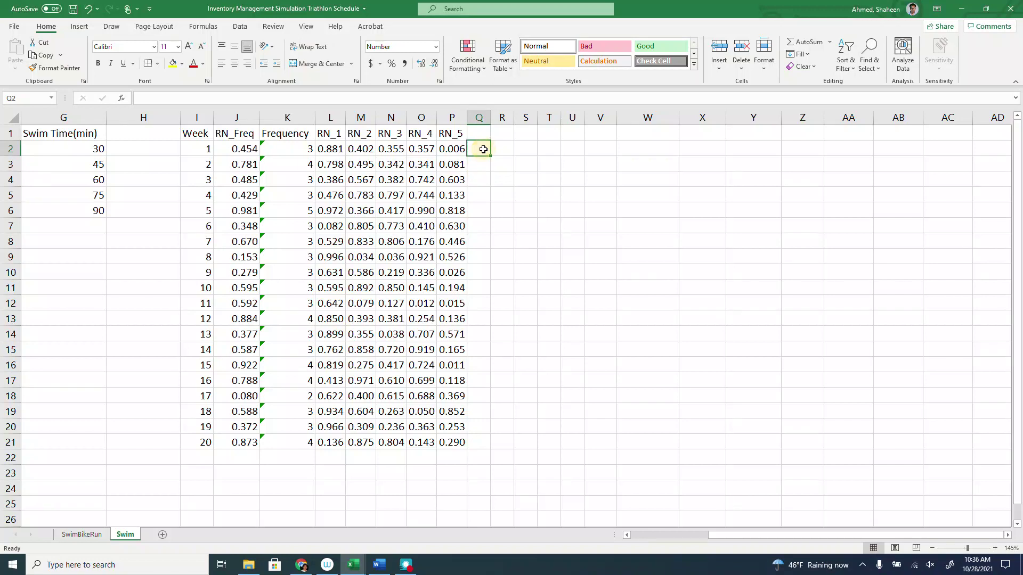
type("=VL")
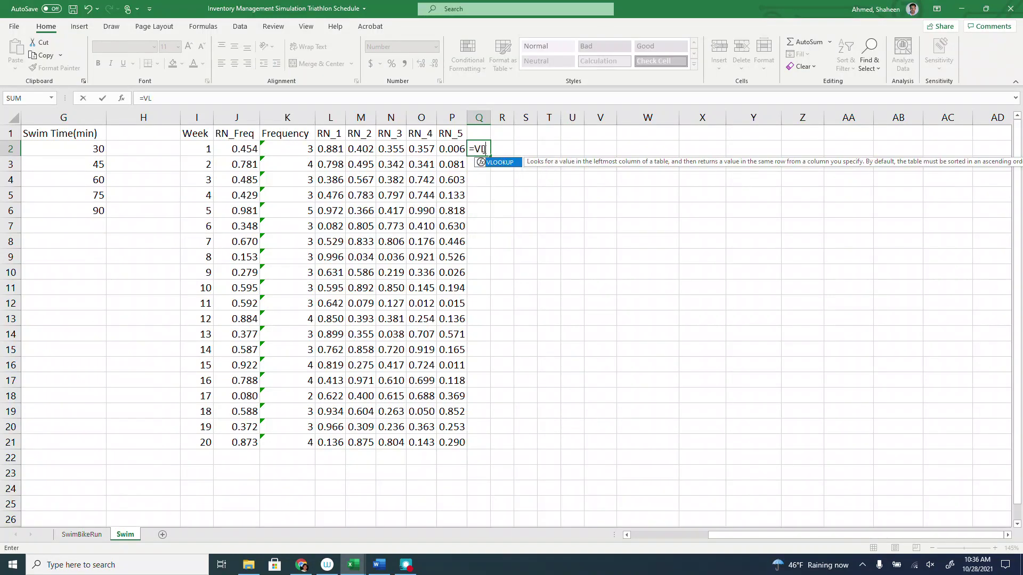
type("OOKUP(")
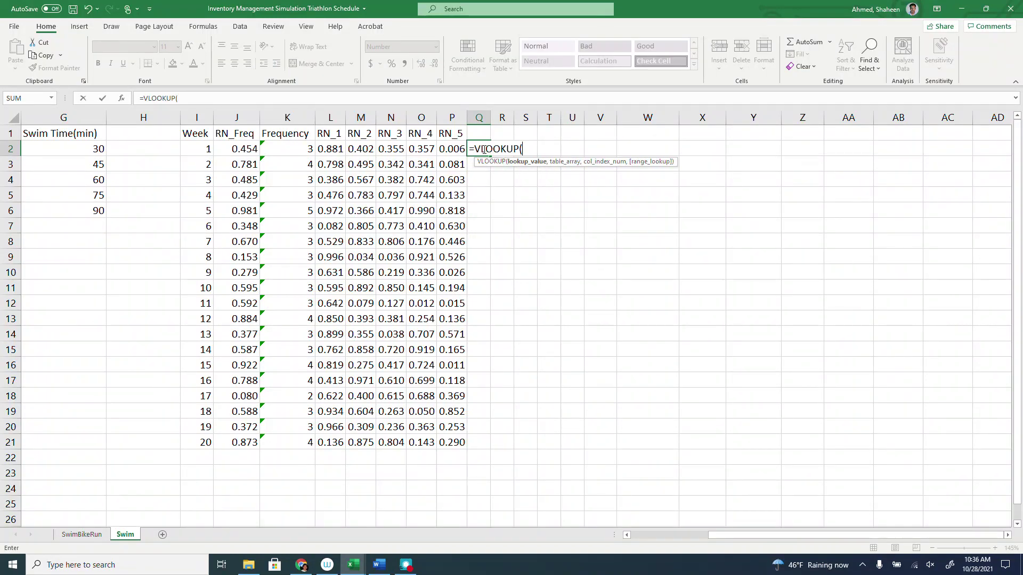
left_click(337, 149)
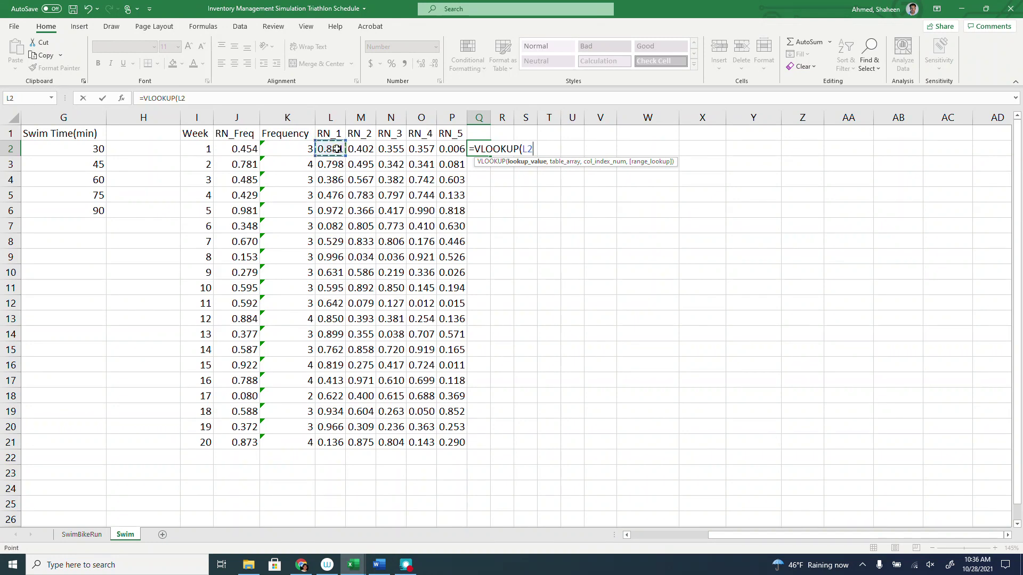
type(",")
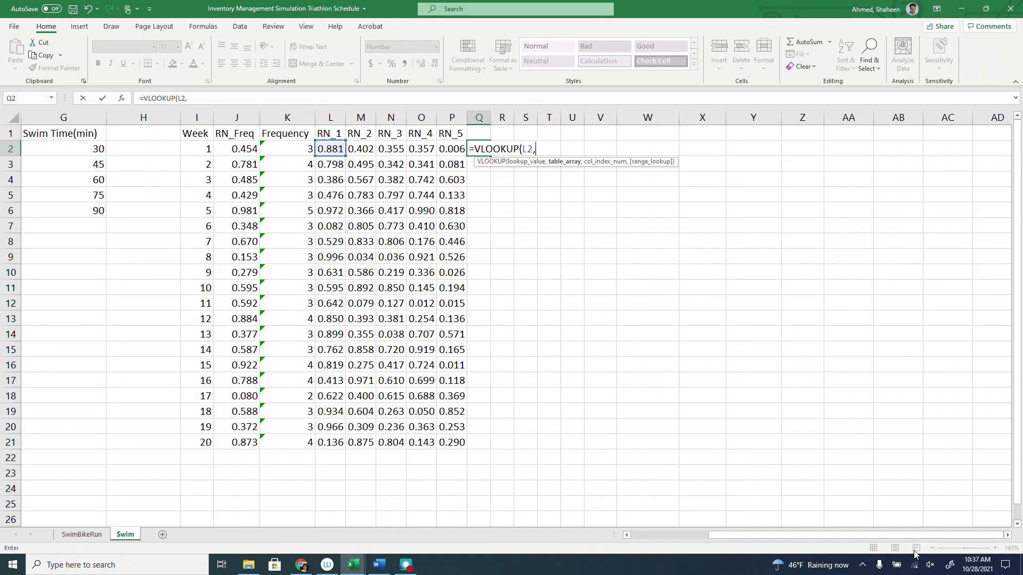
left_click_drag(859, 534, 822, 537)
left_click_drag(189, 150, 256, 210)
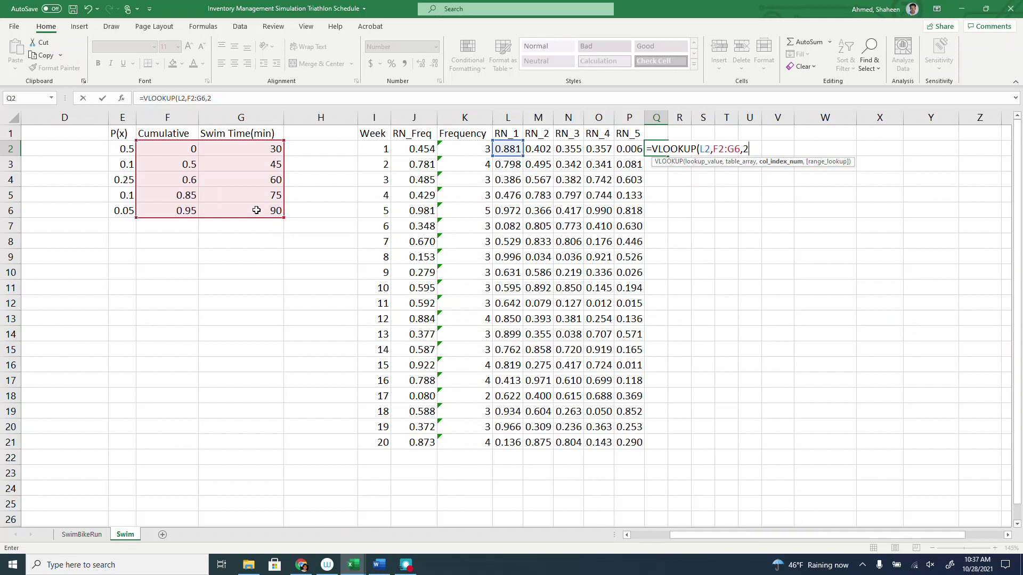
type(")")
key("Return")
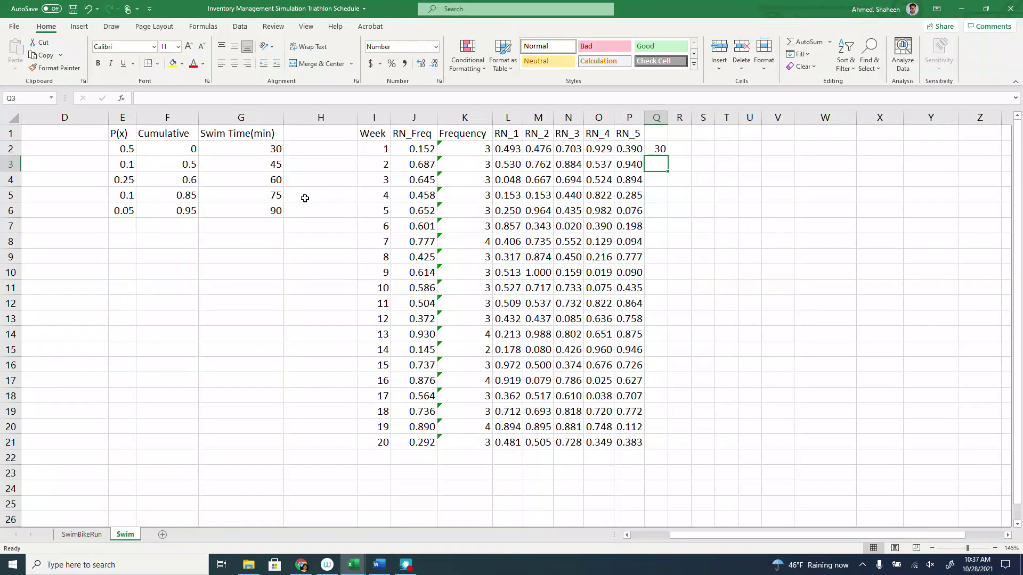
- Fill the Q2 swim time lookup down column Q through week 20
left_click(660, 151)
left_click(670, 159)
left_click(663, 151)
double_click(667, 157)
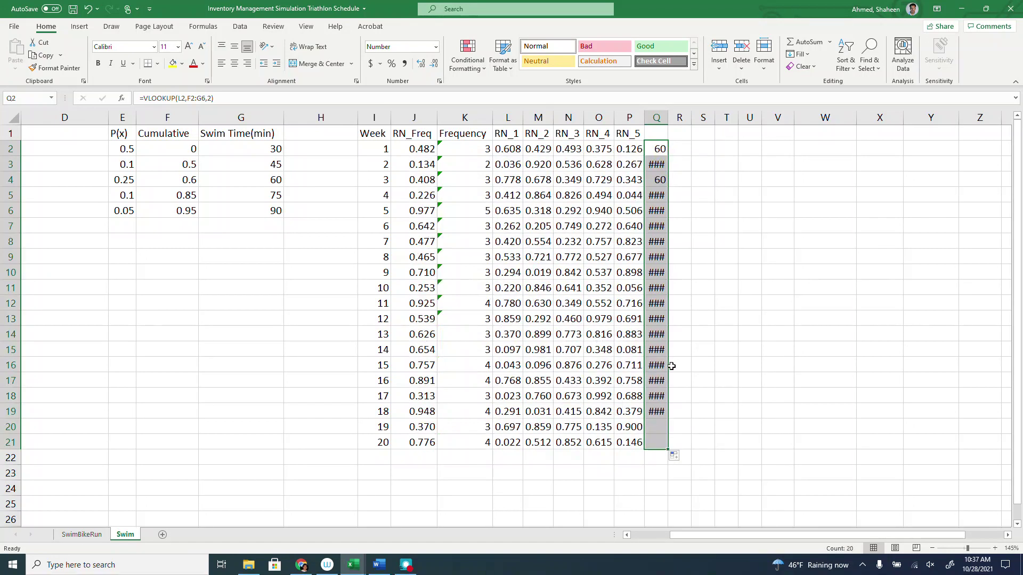
- Make the lookup table reference in the Q2 formula absolute as $F$2:$G$6
double_click(660, 149)
left_click(715, 150)
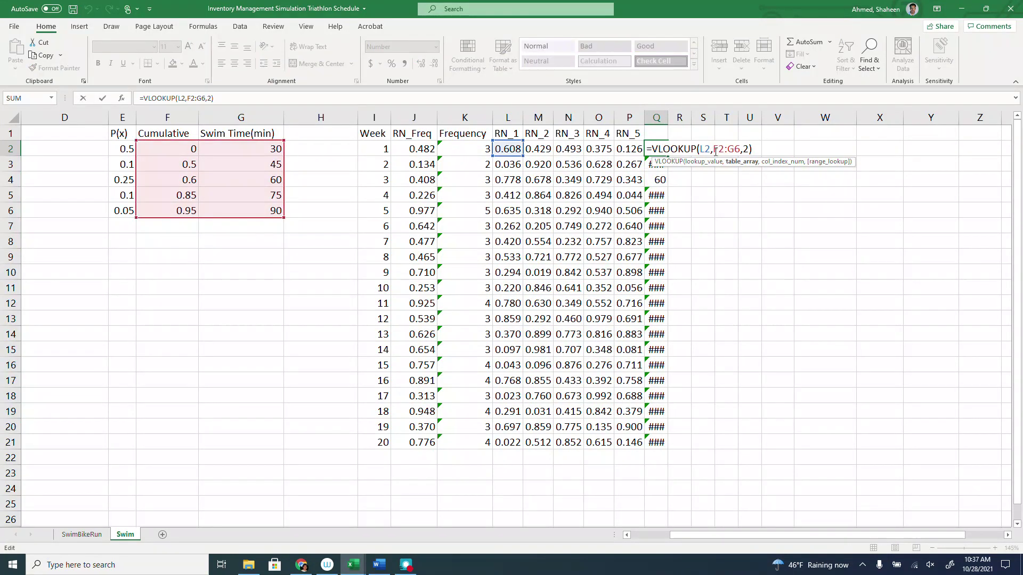
key("F4")
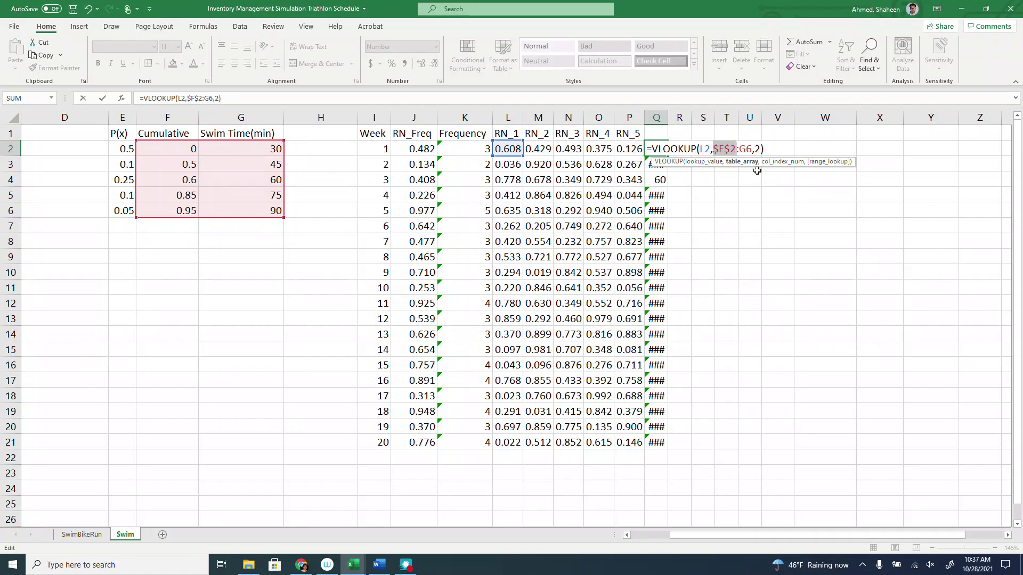
left_click(748, 150)
key("F4")
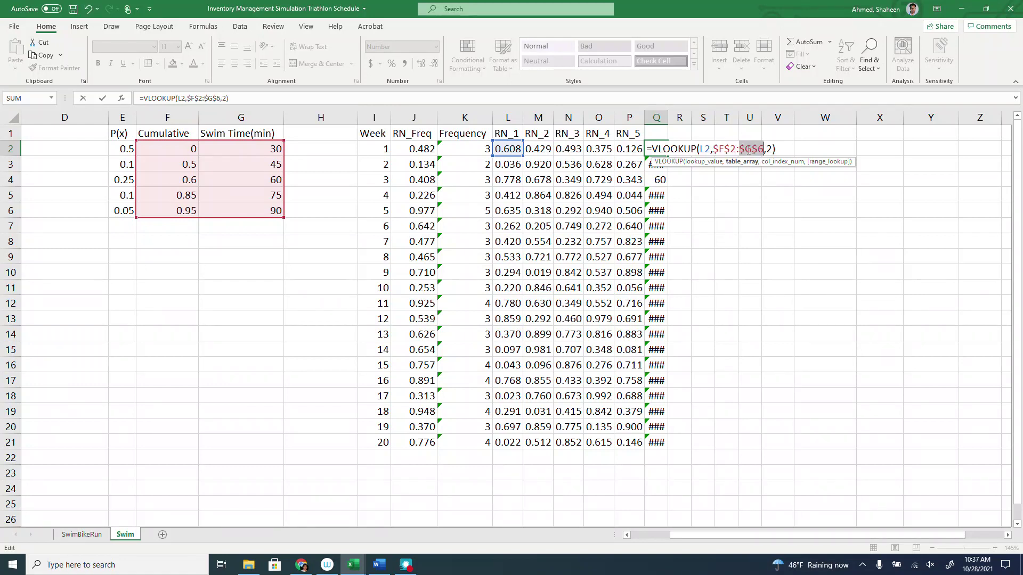
key("Return")
- Fill the corrected Q2 lookup down through week 20 and across to column U
left_click(659, 149)
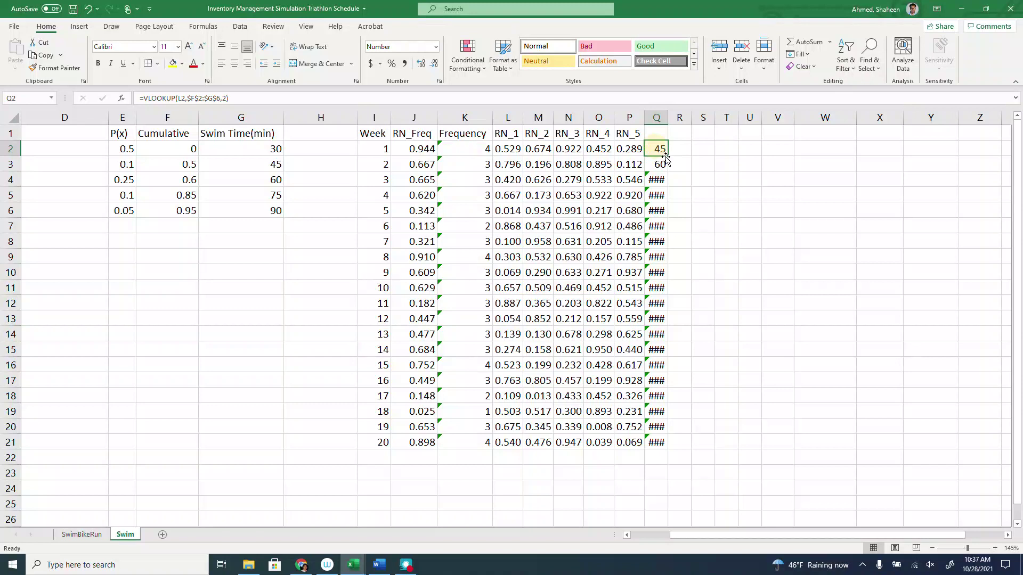
double_click(668, 157)
left_click_drag(669, 447, 776, 446)
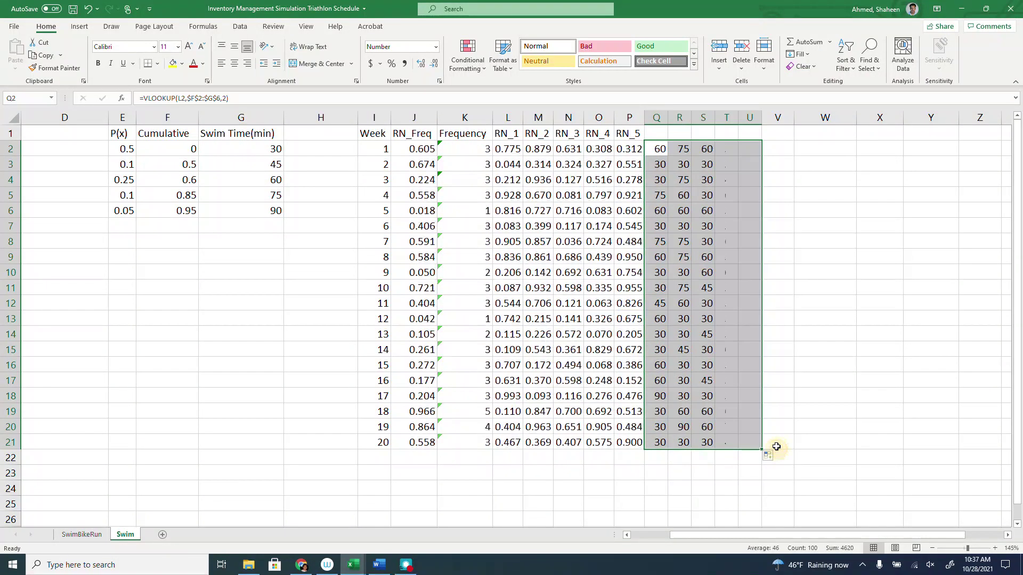
- Enter the header ST1 in Q1 and extend the series across to ST5 in U1
left_click(664, 138)
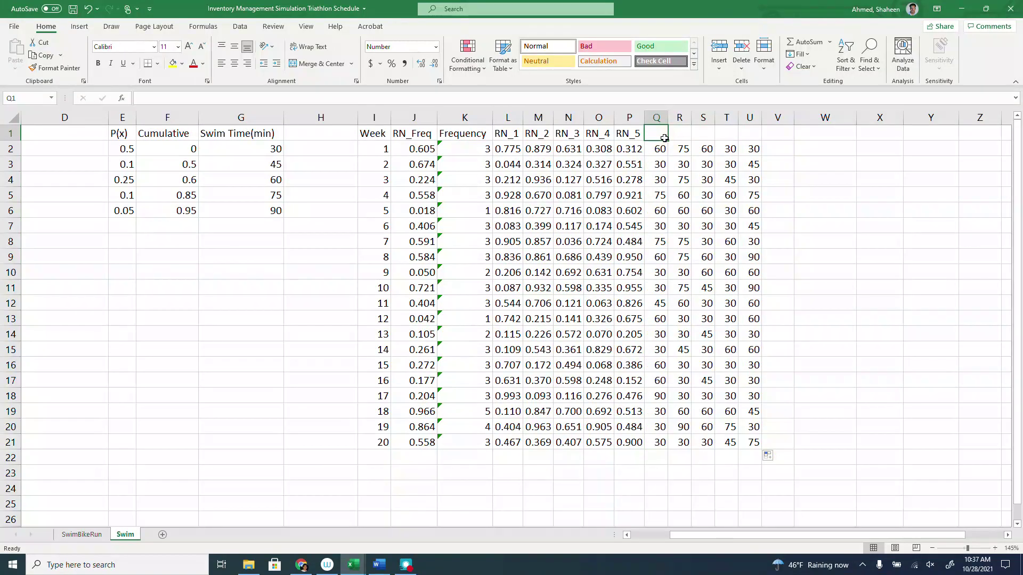
type("ST1")
key("Return")
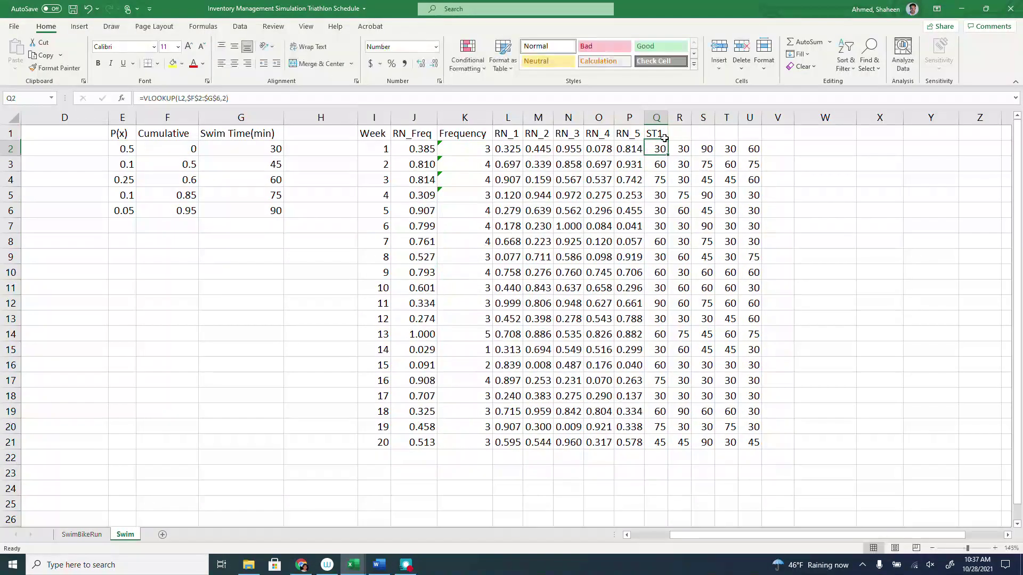
key("Up")
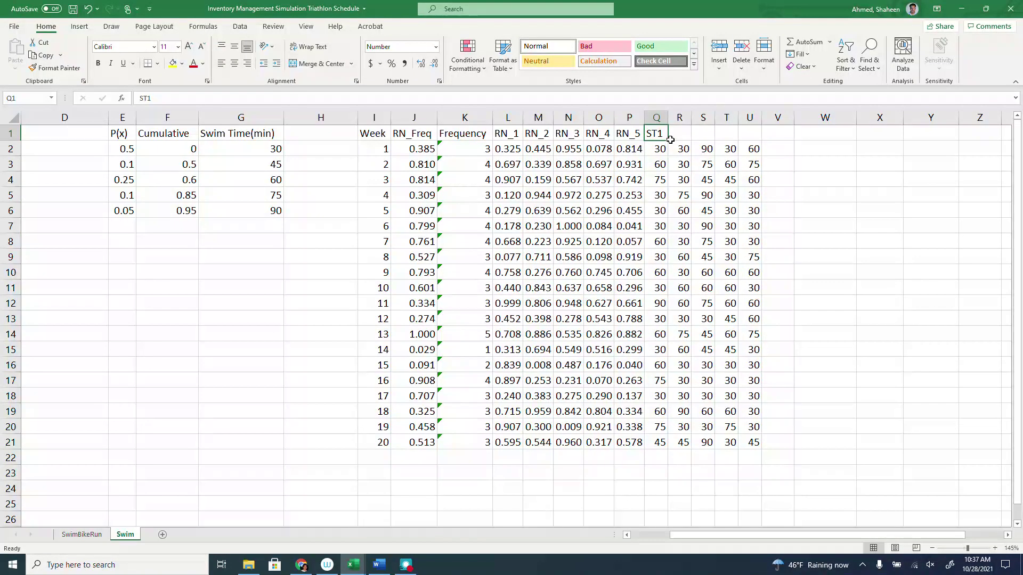
left_click_drag(670, 140, 758, 140)
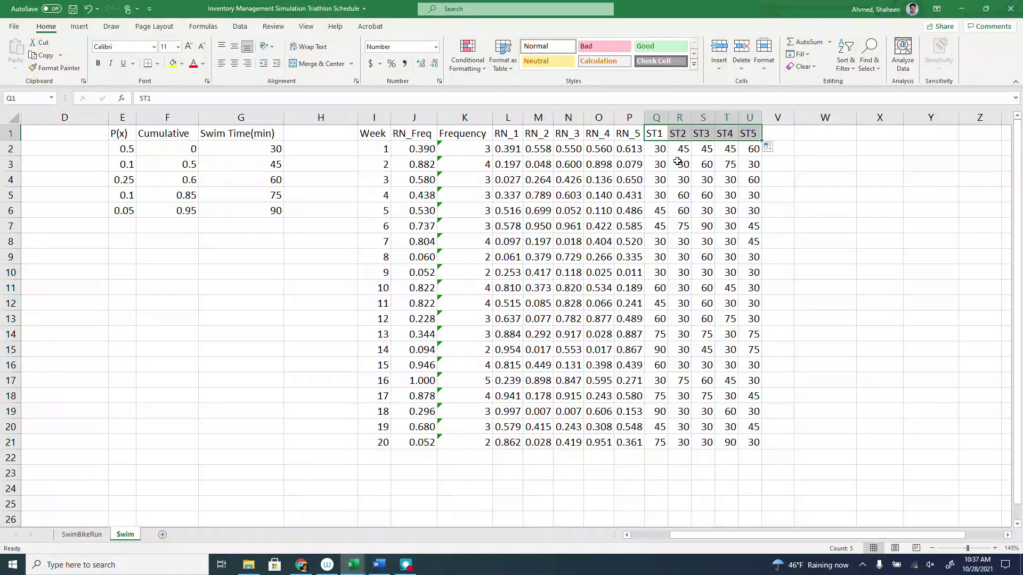
- Compare week 1's swim frequency in K2 with its swim times under ST1, ST2 and ST3
left_click(456, 148)
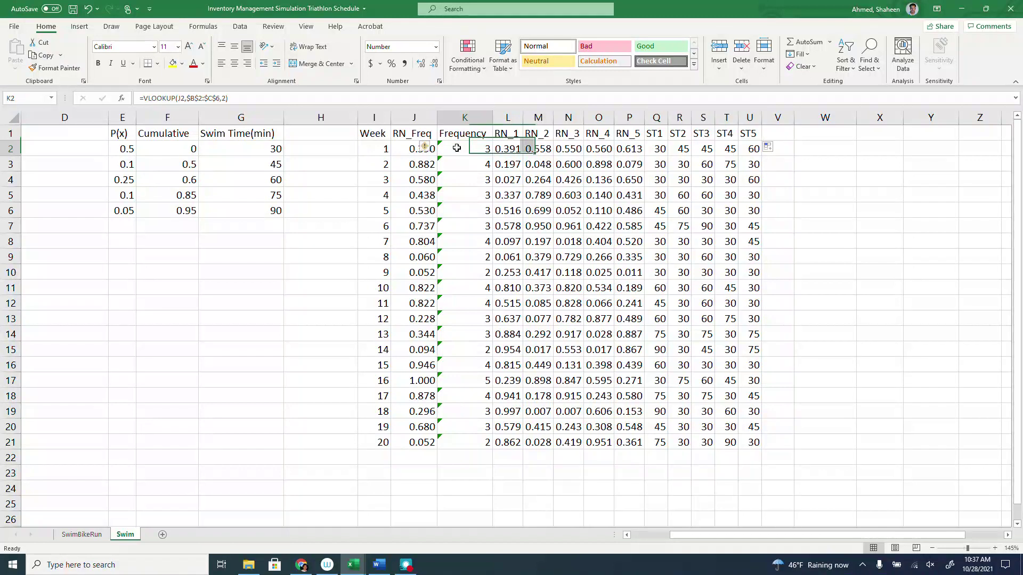
left_click(666, 149)
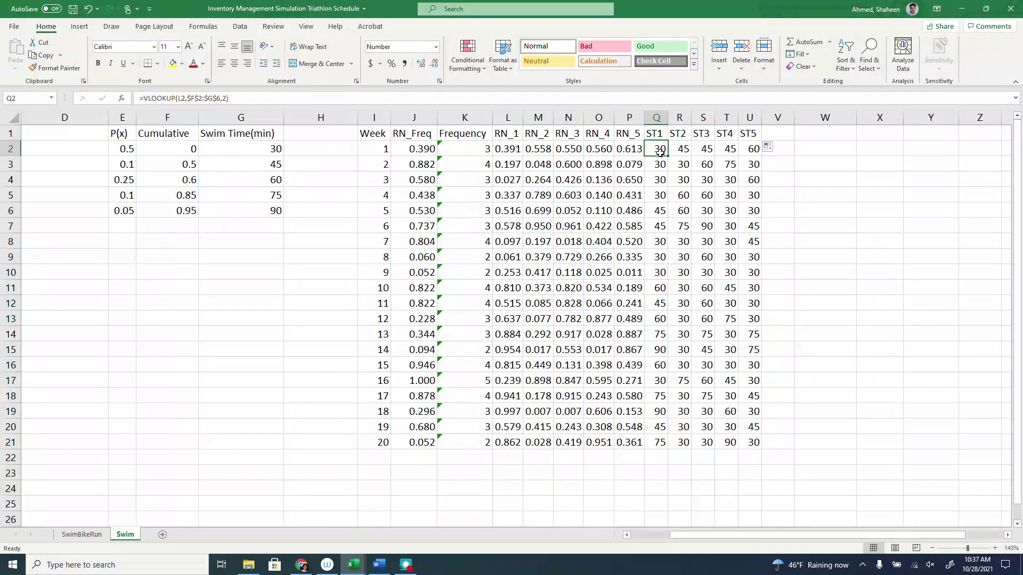
left_click(679, 149)
left_click(707, 152)
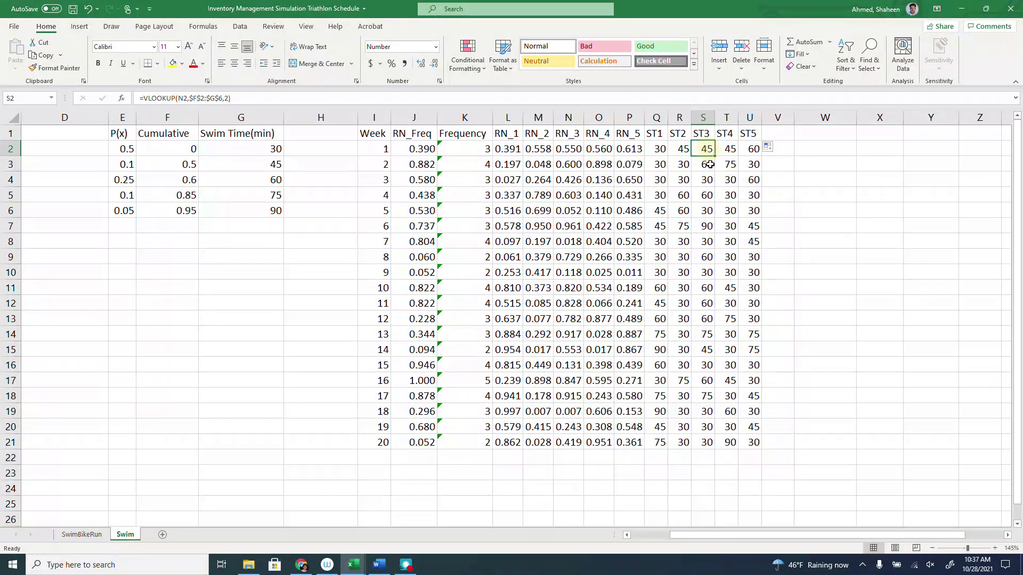
- Enter the header STT in V1, beside the ST5 column
left_click(781, 134)
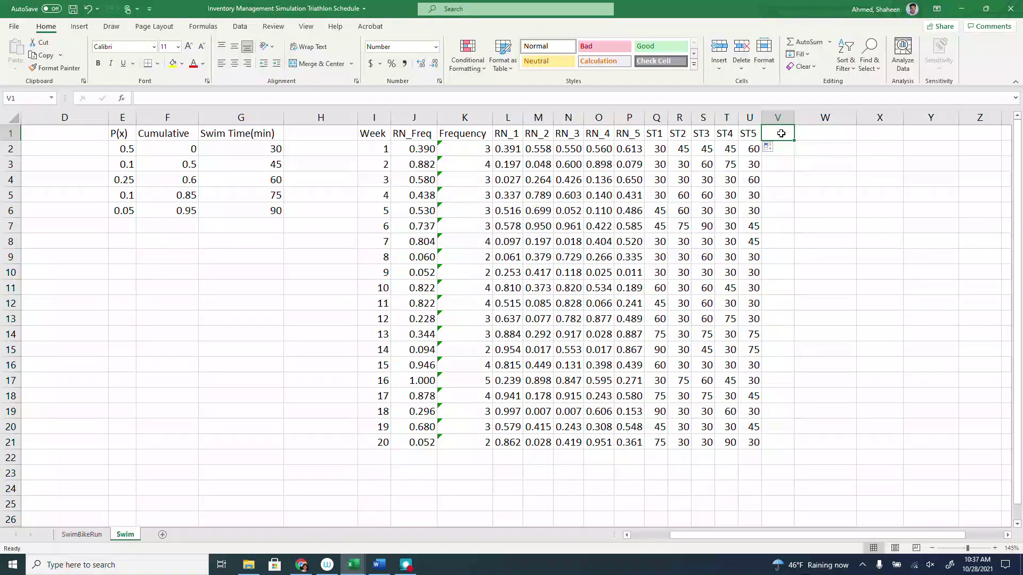
type("s")
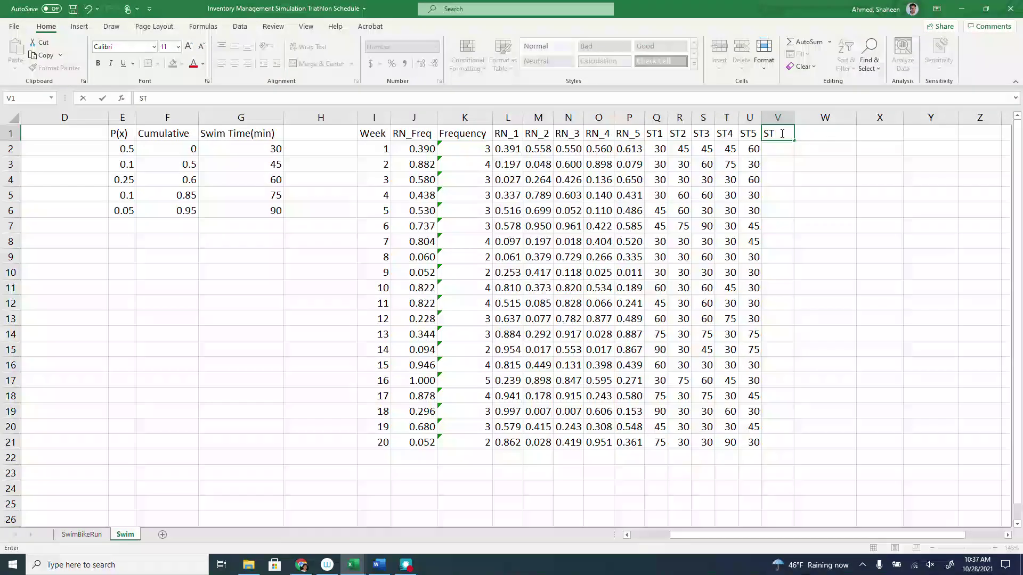
type("TT")
key("Return")
- Start a nested IF formula in V2 that returns SUM(Q2:U2) when the frequency in K2 equals 5
type("=")
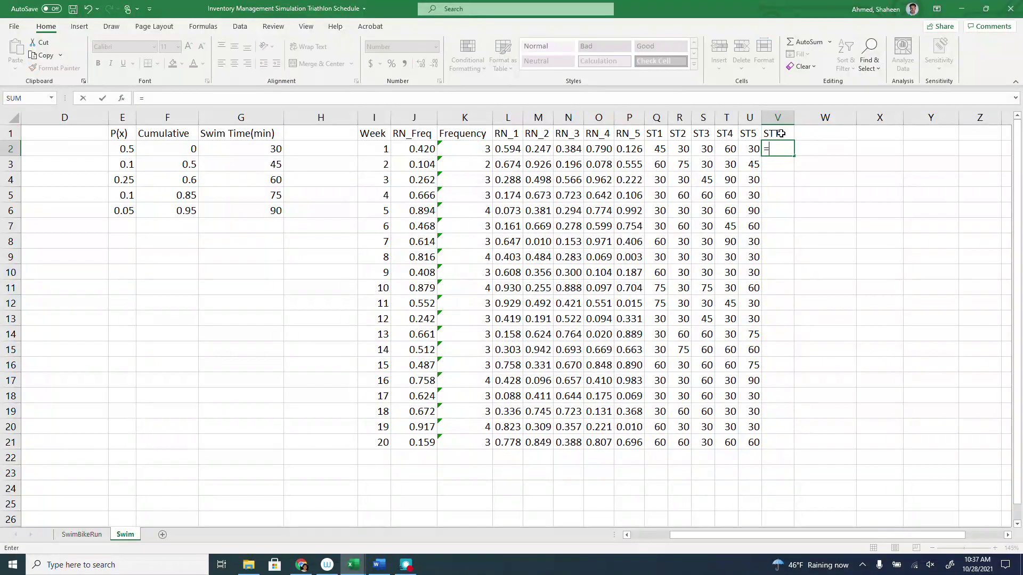
type("IF")
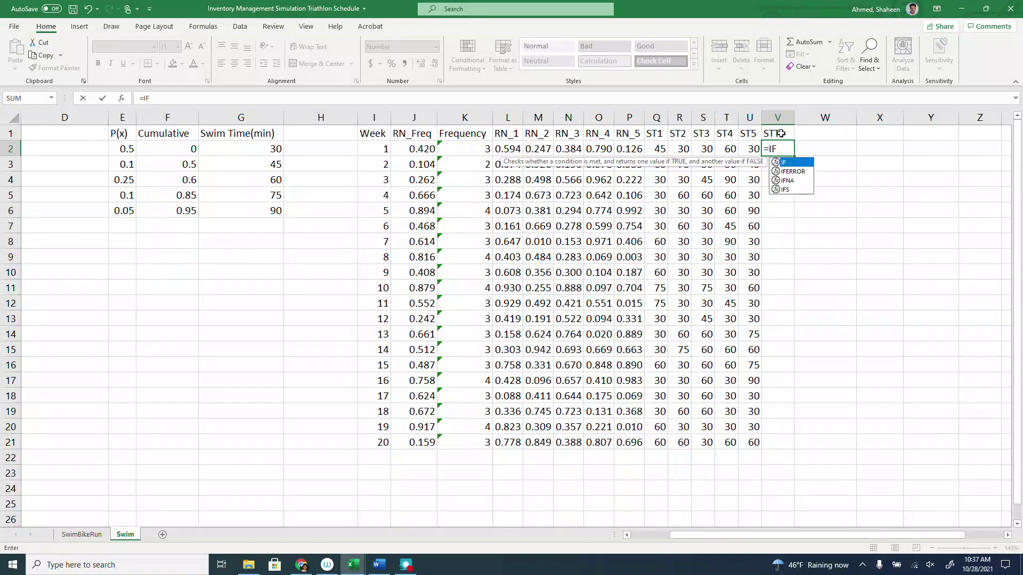
type("(")
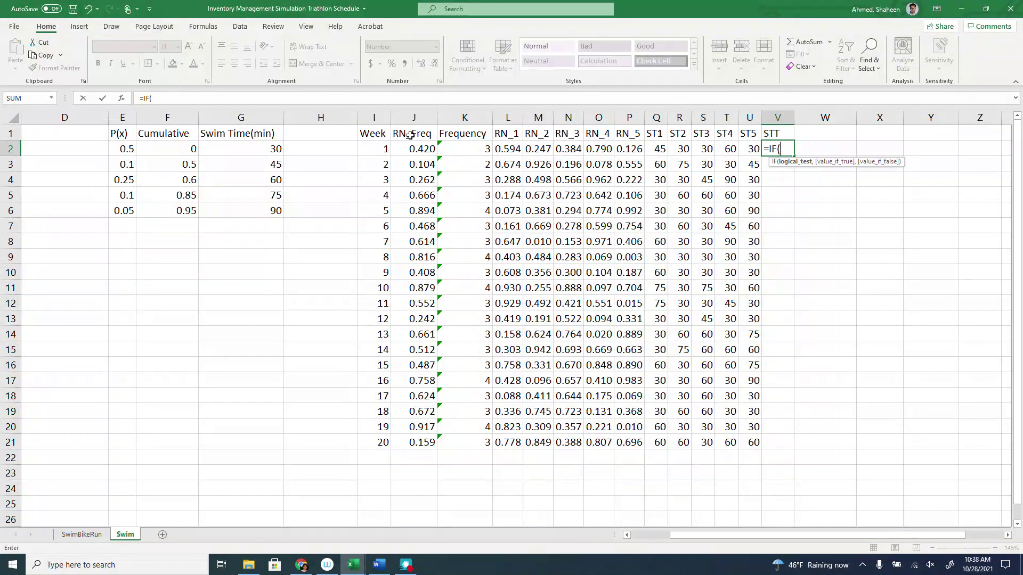
left_click(476, 149)
type("=5,SUM")
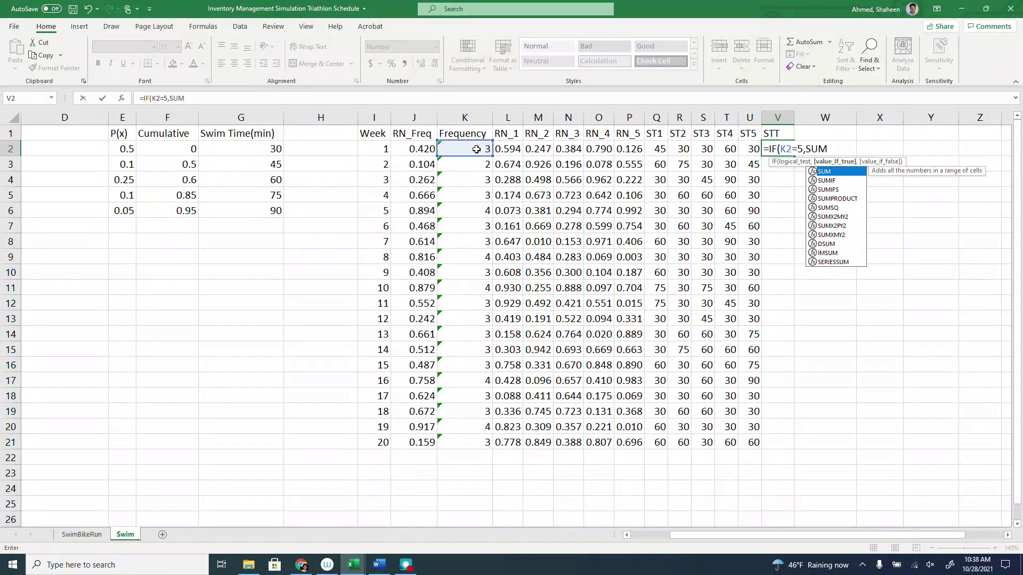
type("(")
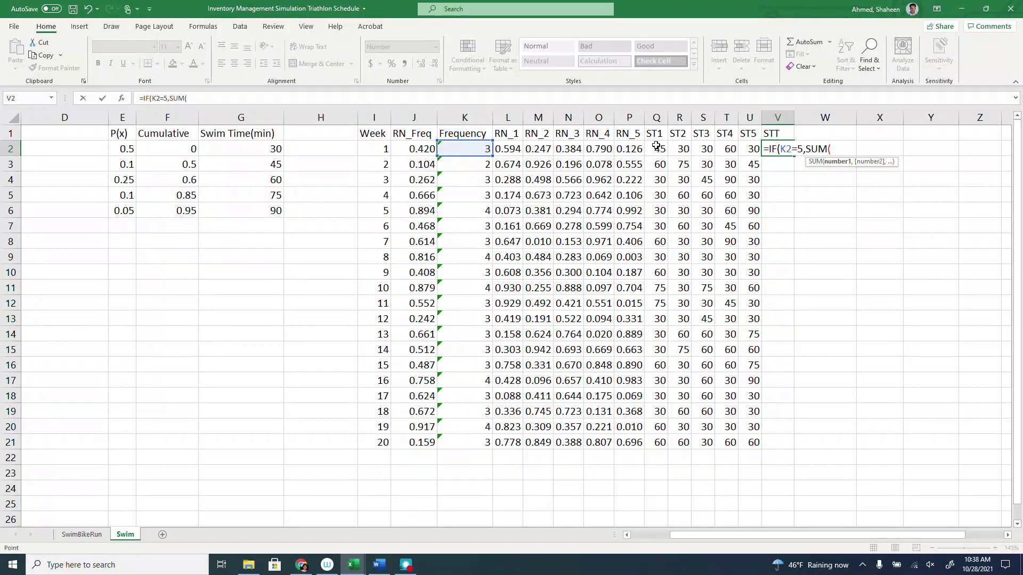
left_click_drag(656, 147, 751, 150)
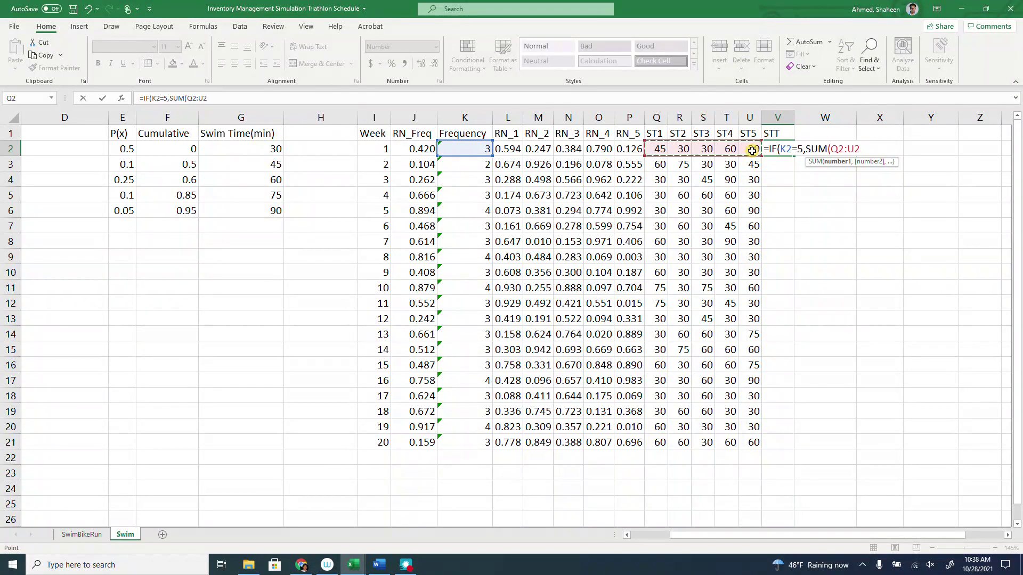
type("),")
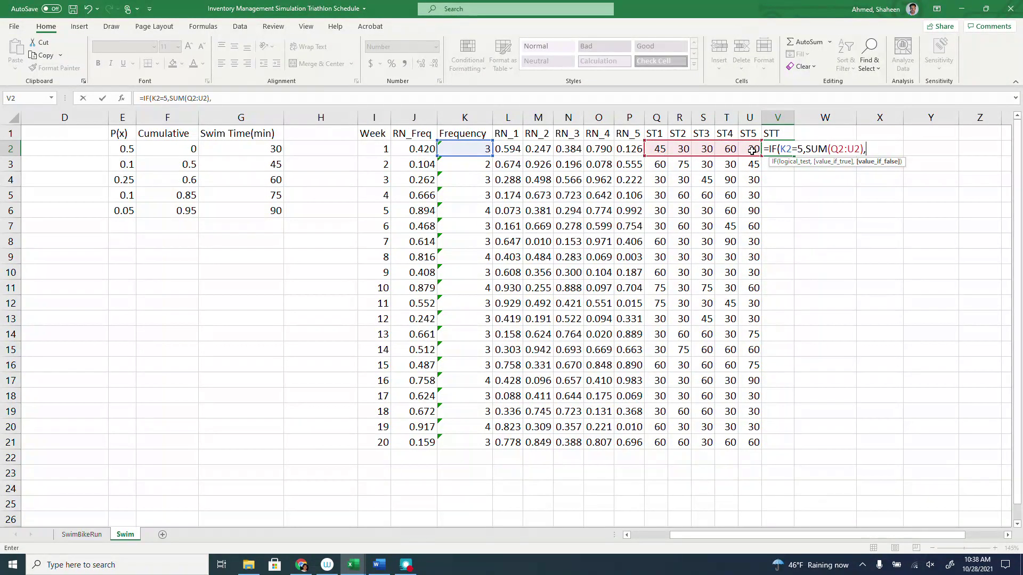
- Add a nested IF to the V2 formula that returns SUM(Q2:T2) when K2 equals 4
type("IF")
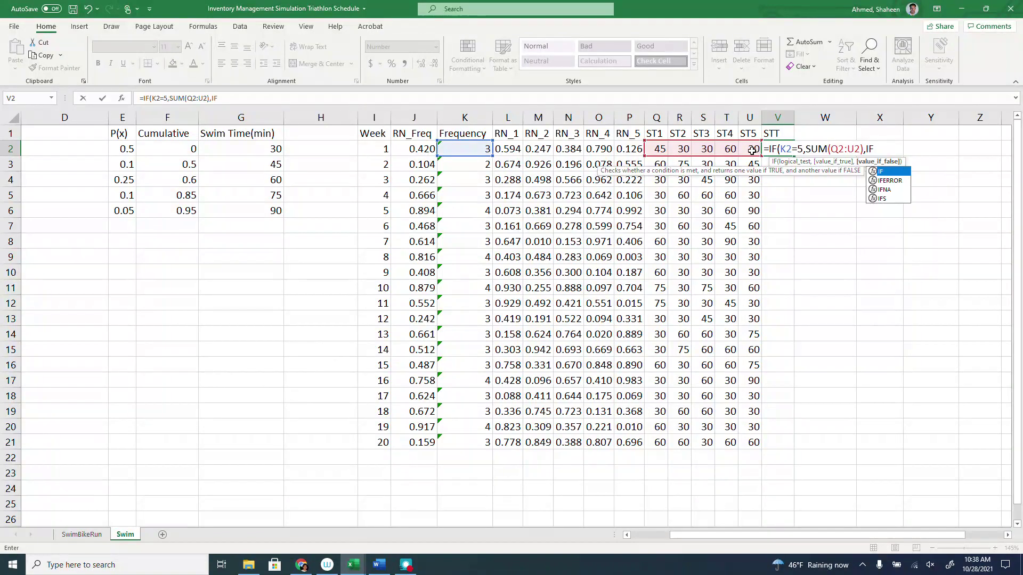
type("(")
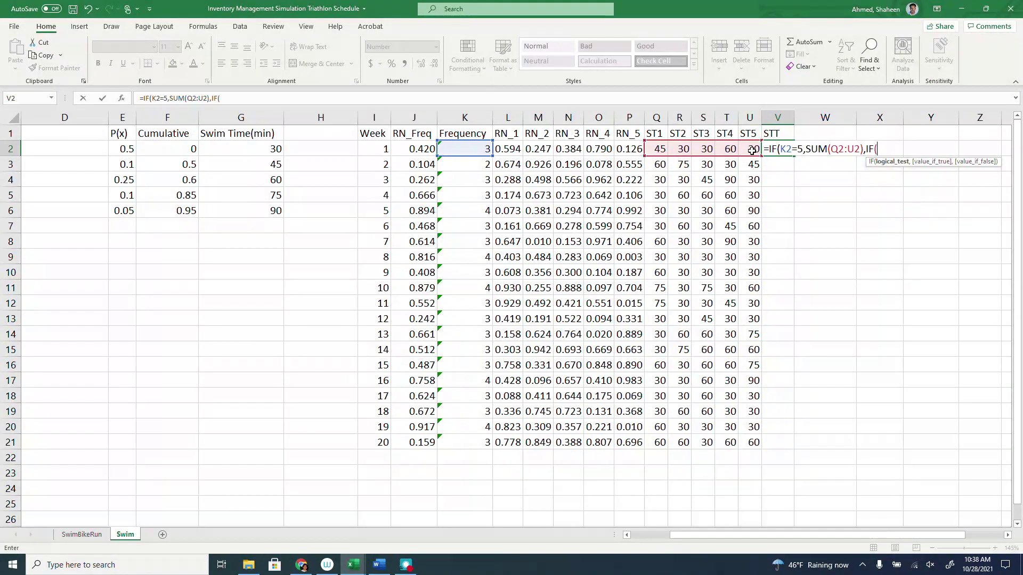
left_click(477, 149)
type("=")
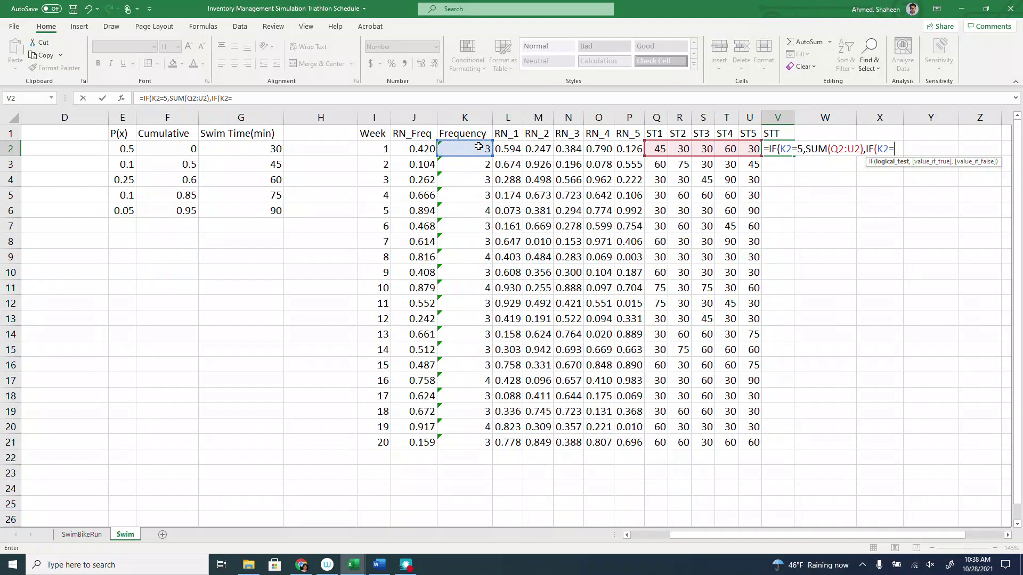
type("4,SUM(")
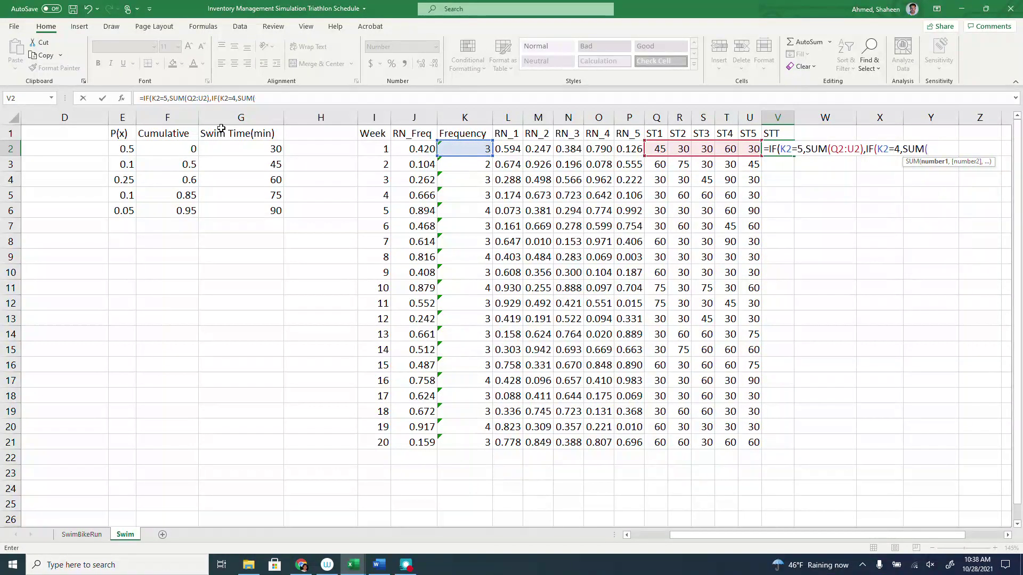
left_click_drag(660, 150, 739, 149)
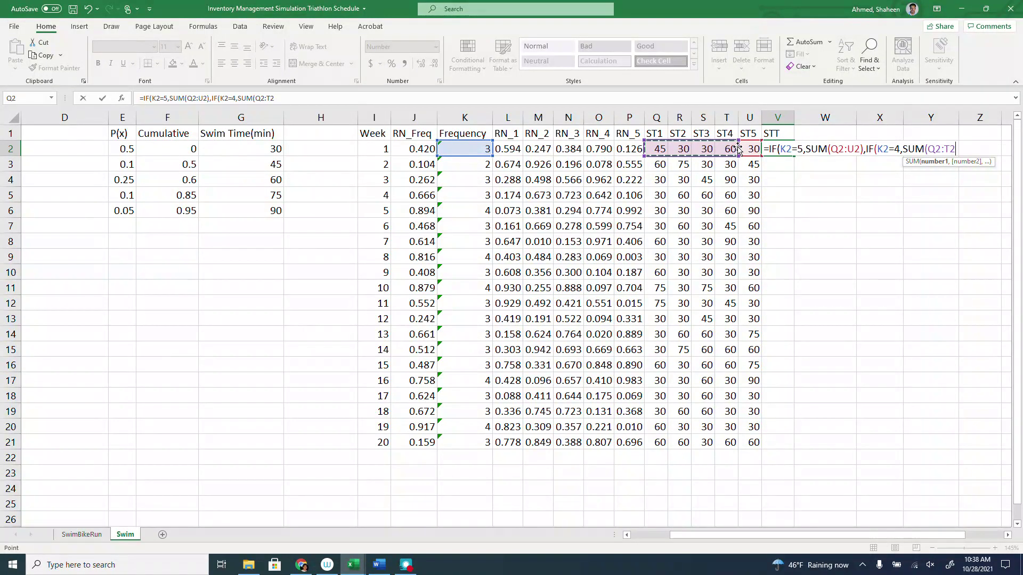
type("),IF")
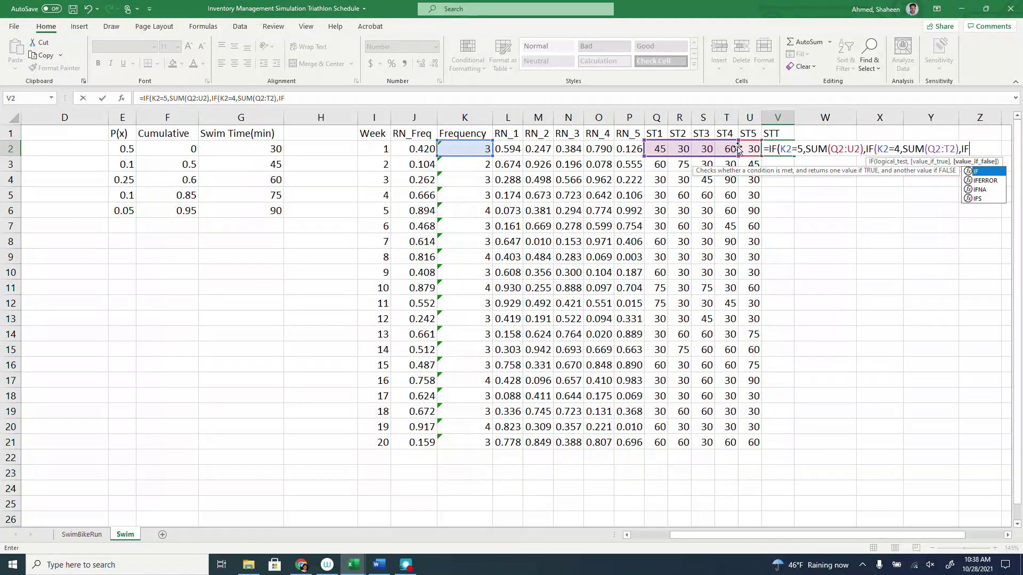
- Extend the V2 formula with a condition that returns SUM(Q2:S2) when K2 equals 3
type("(")
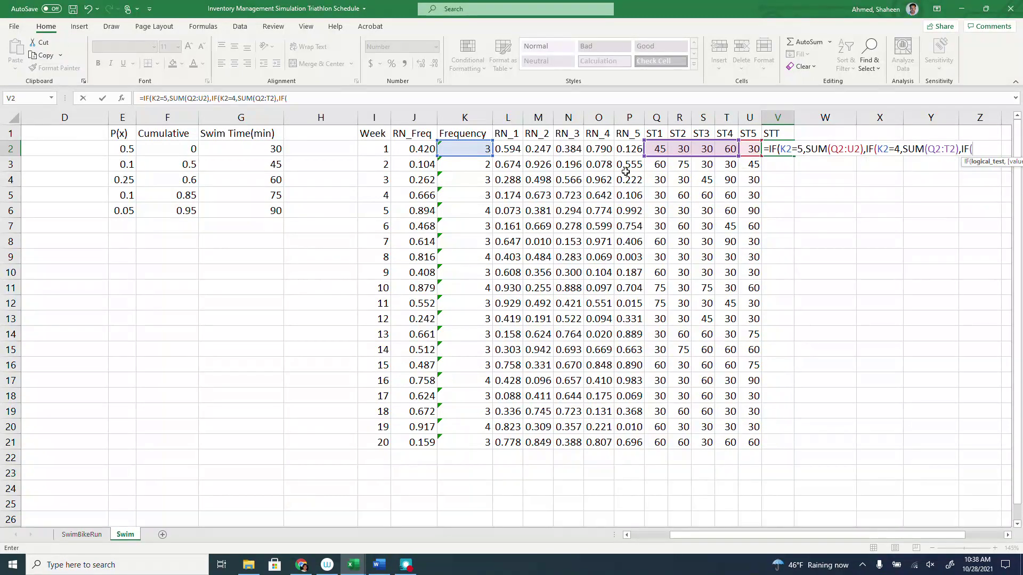
left_click(485, 148)
type("=")
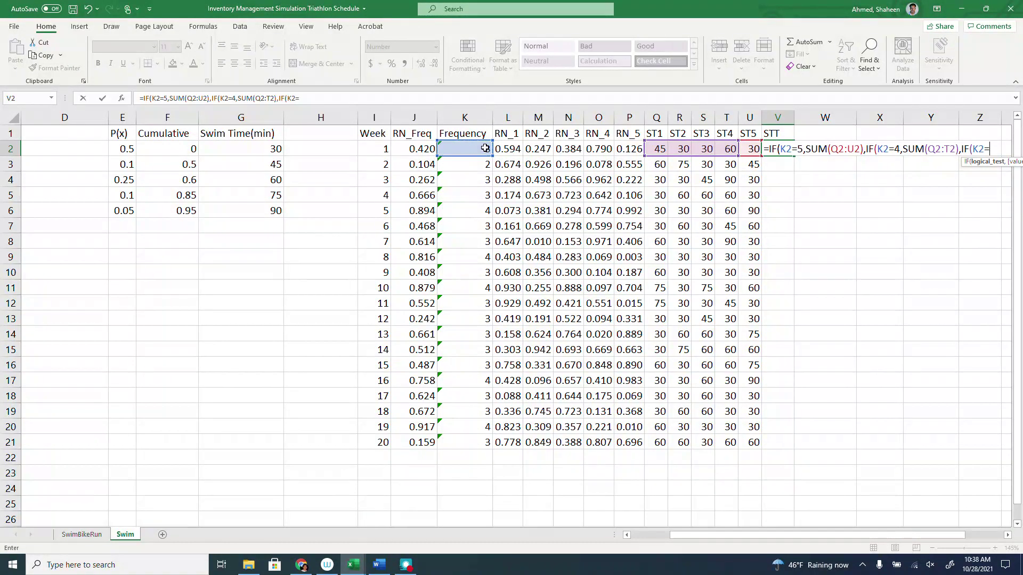
type("3,SUM(")
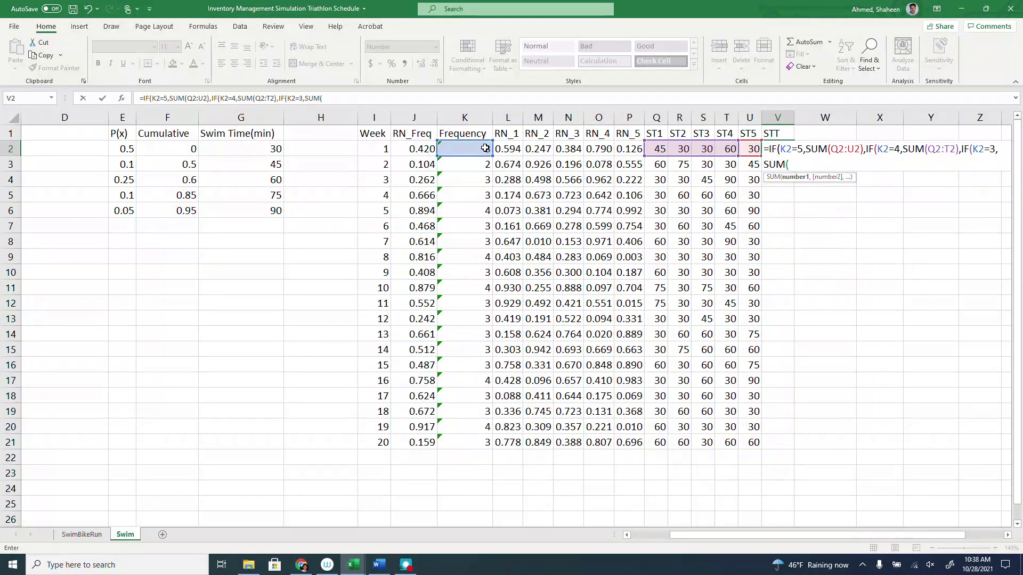
left_click_drag(657, 148, 703, 148)
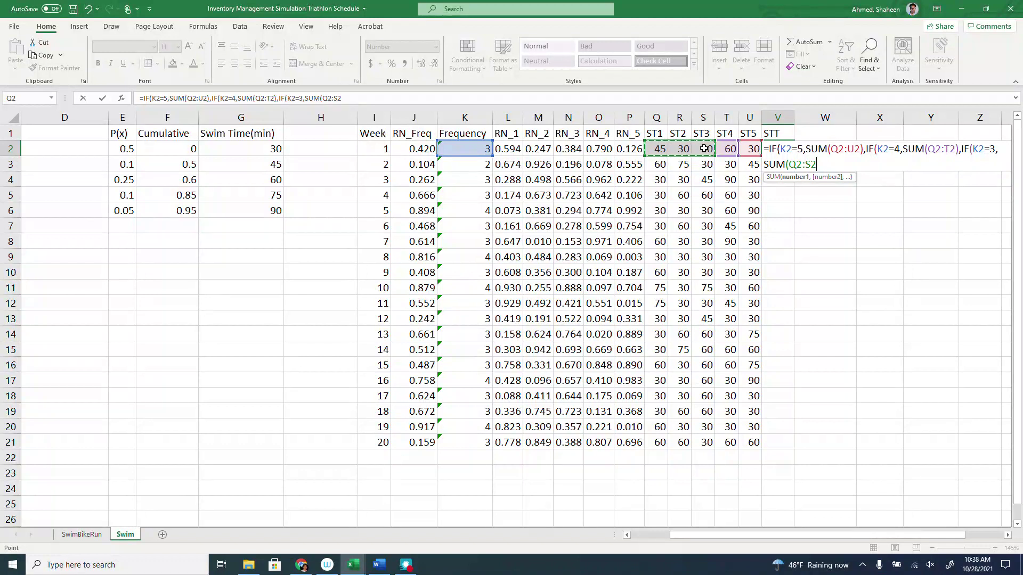
type("),IF(")
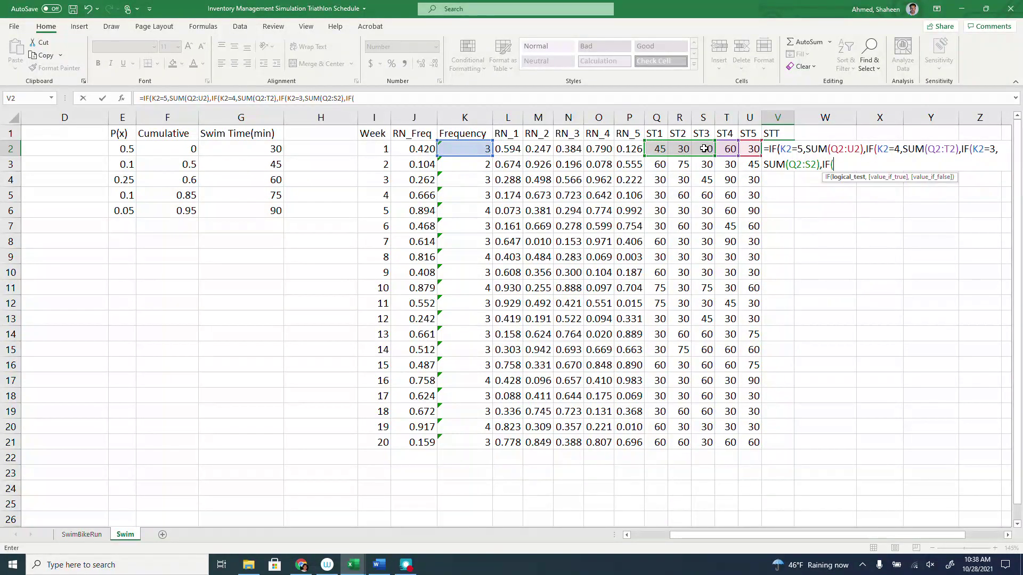
- Complete the V2 formula with SUM(Q2:R2) when K2 equals 2 and Q2 otherwise, and fill it down through week 20
left_click(480, 150)
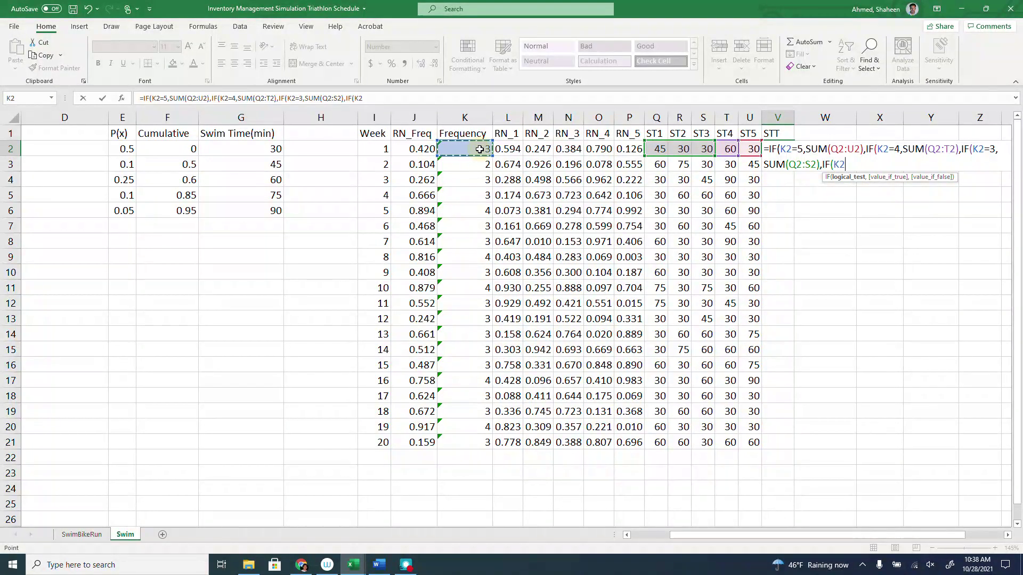
type("=2,SUM(")
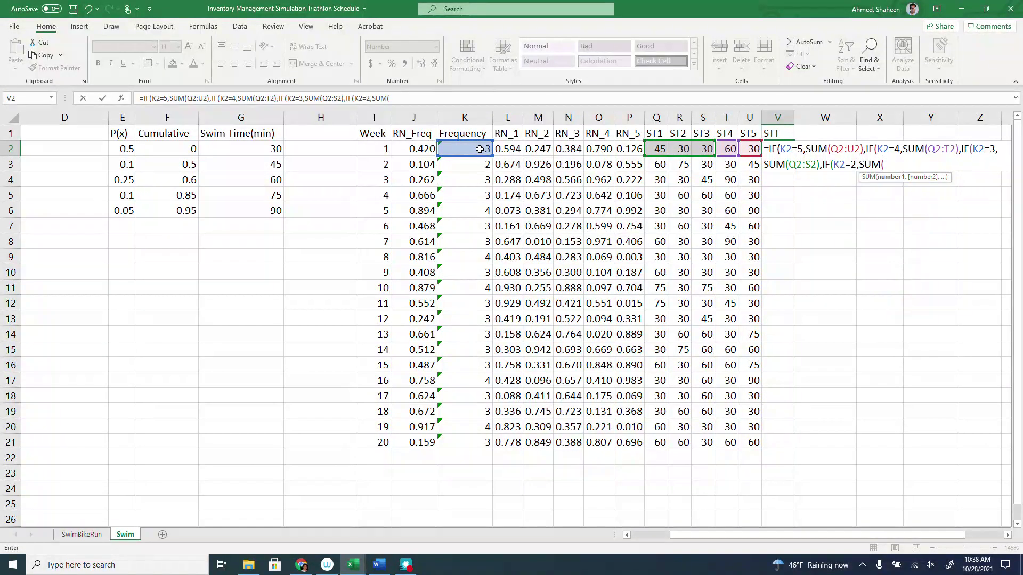
left_click_drag(659, 149, 687, 147)
type("),")
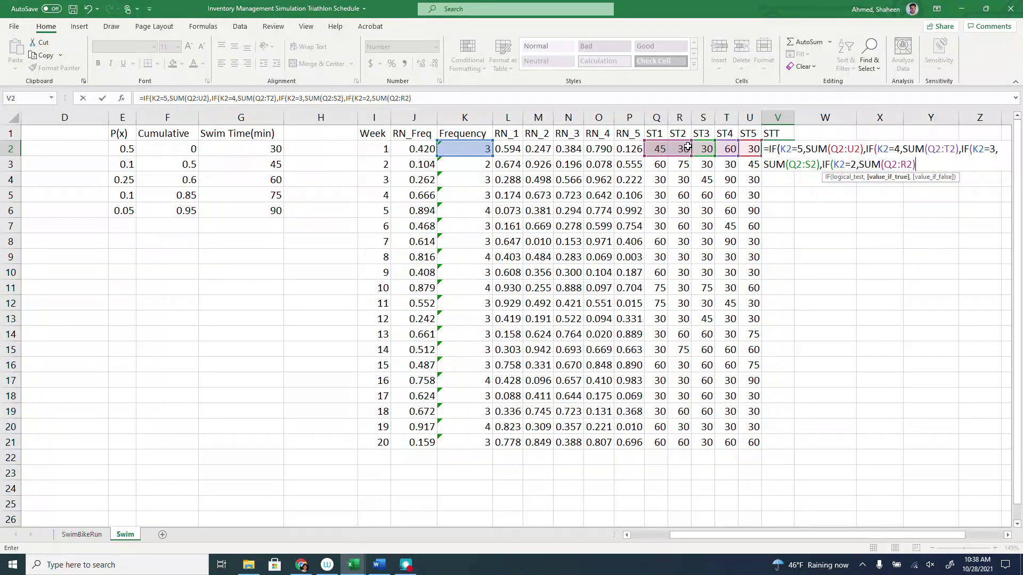
left_click(658, 147)
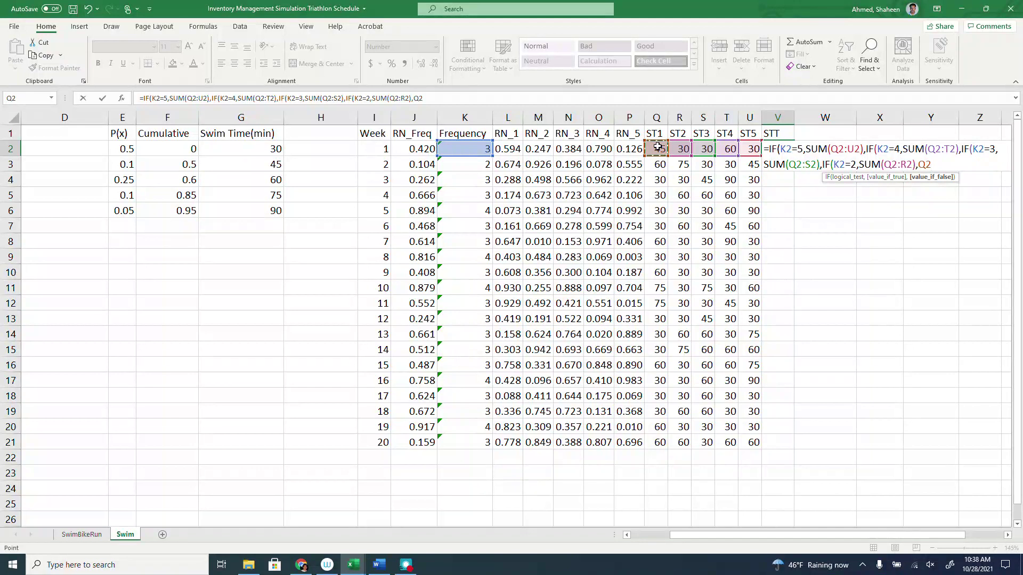
type("))))")
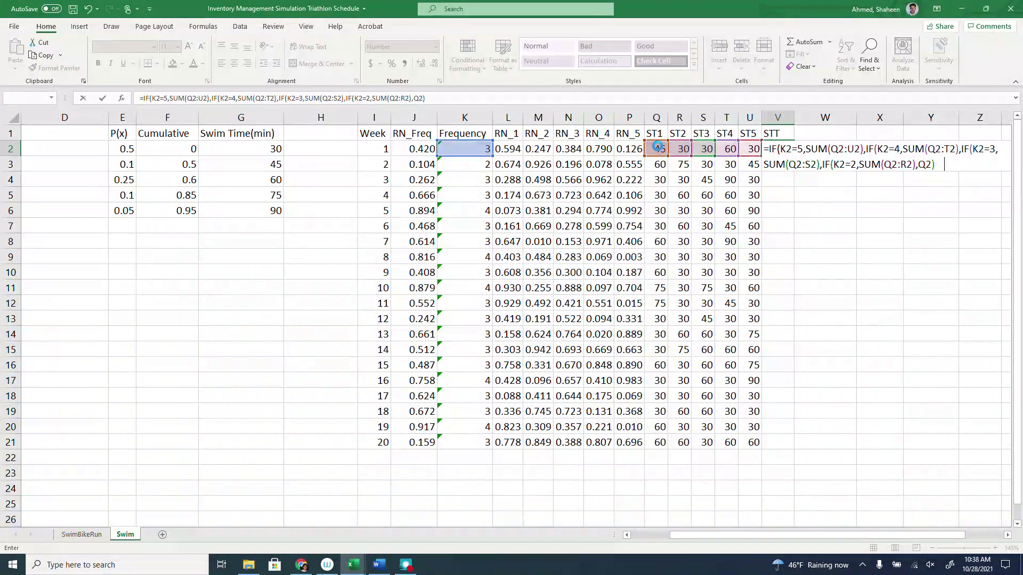
key("Return")
left_click(789, 151)
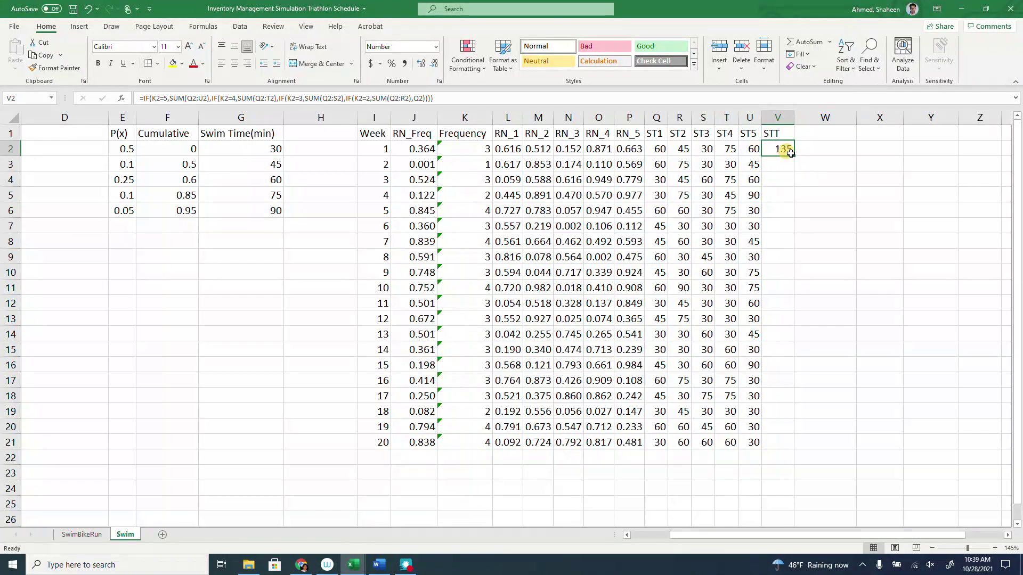
double_click(793, 156)
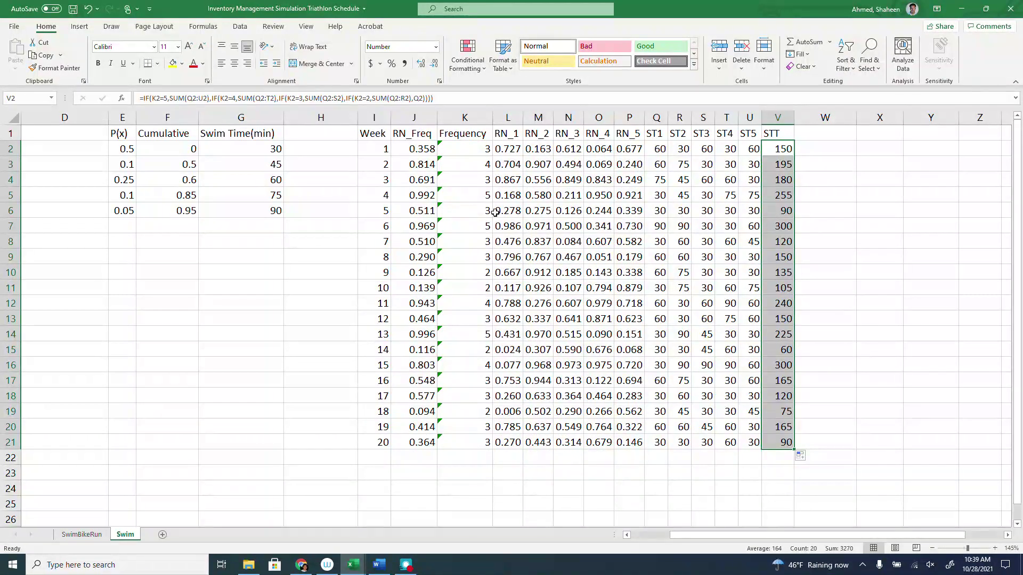
- Check the STT totals for weeks 5 and 18 against their frequencies and individual swim times
left_click_drag(461, 210, 780, 211)
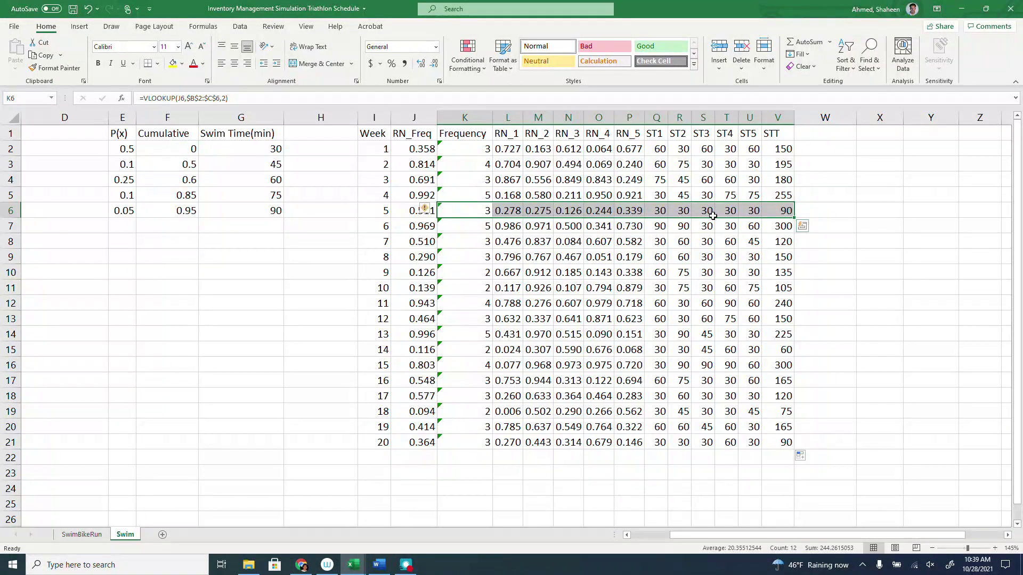
left_click_drag(661, 212, 703, 212)
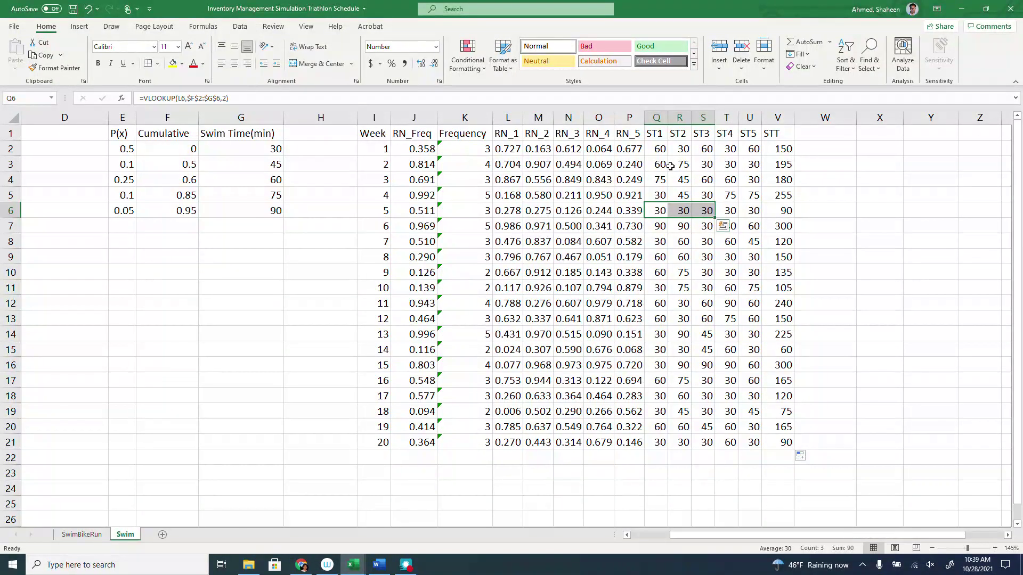
left_click_drag(486, 411, 799, 409)
left_click_drag(661, 411, 682, 412)
left_click(782, 410)
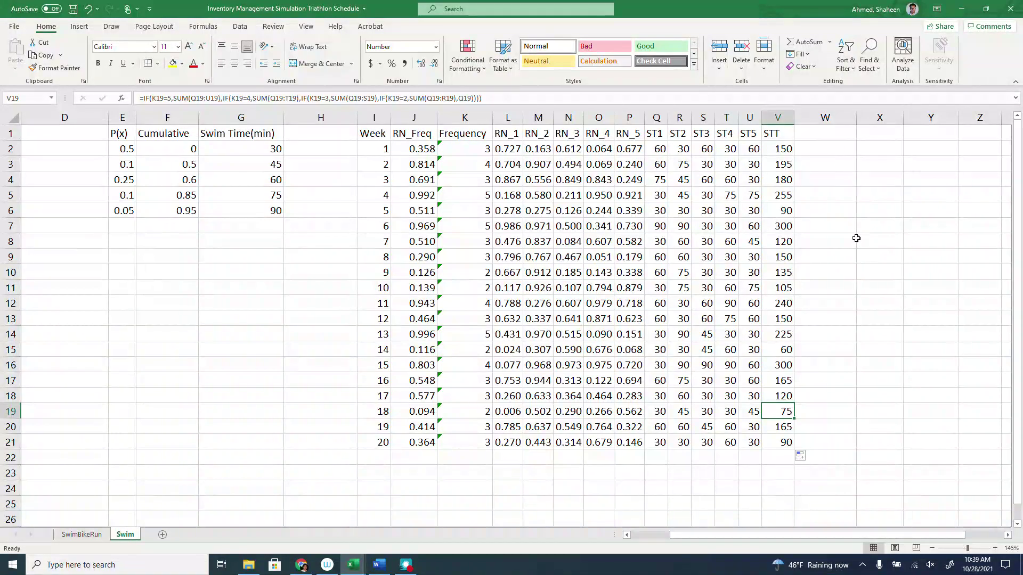
- Enter the label Frequency in X2, to the right of the simulation table
scroll(857, 239, "down", 1)
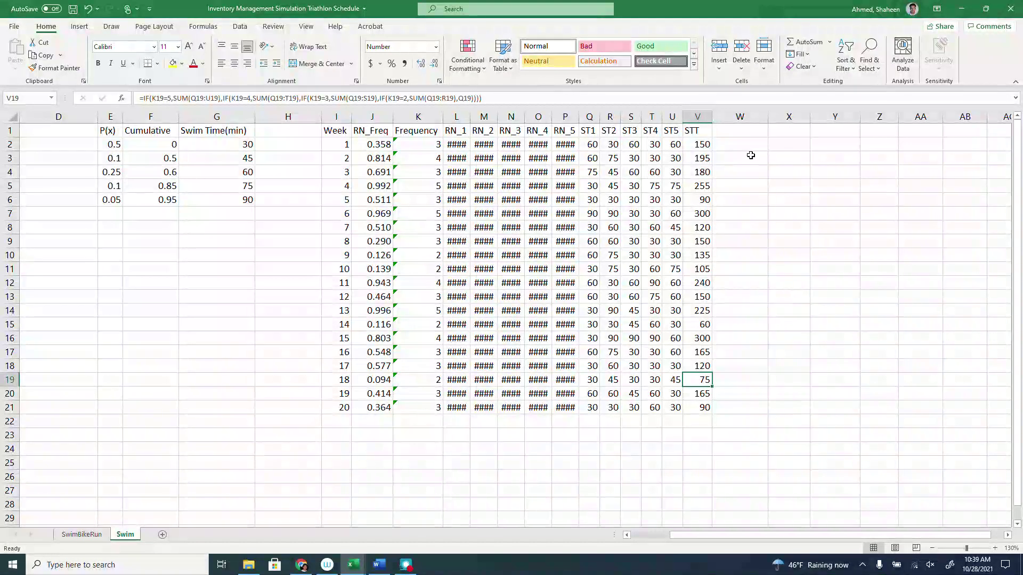
left_click(751, 145)
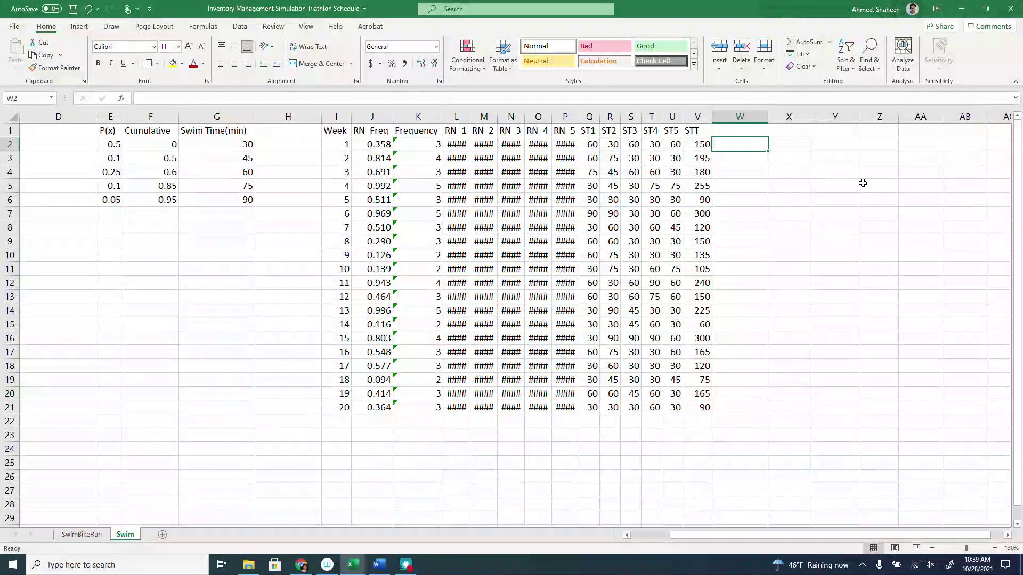
key("Right")
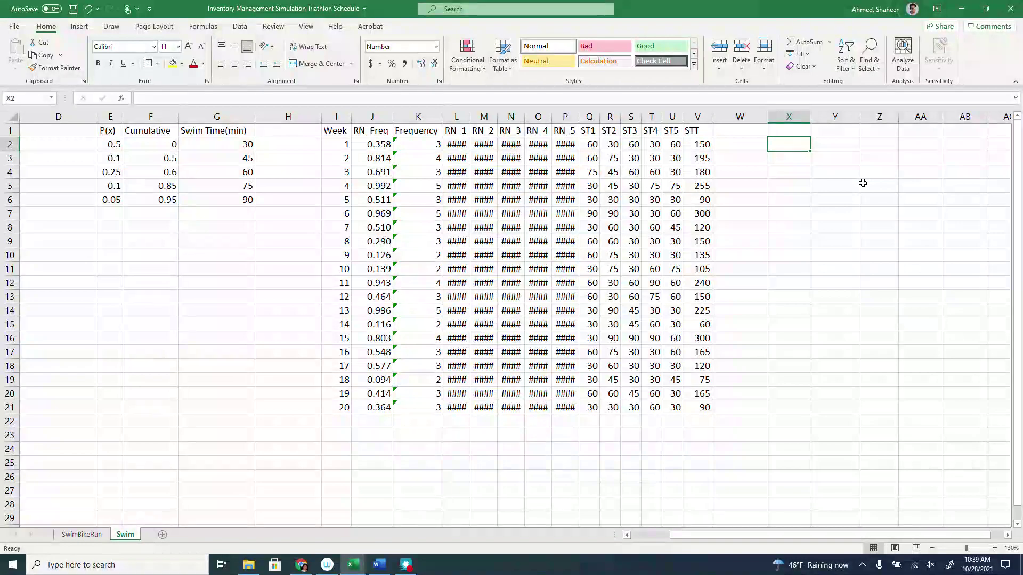
type("TOR")
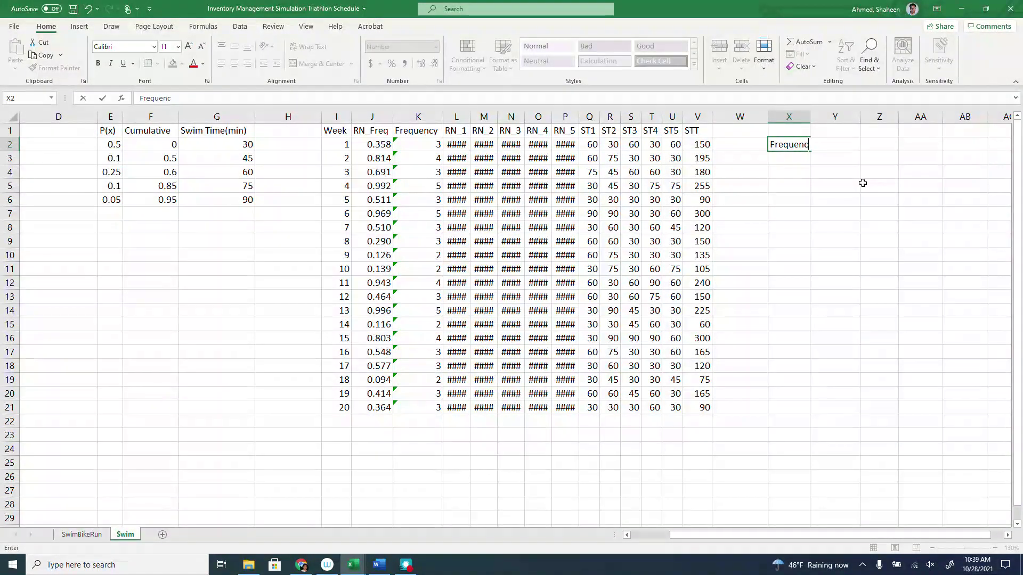
type("Frequency")
key("Tab")
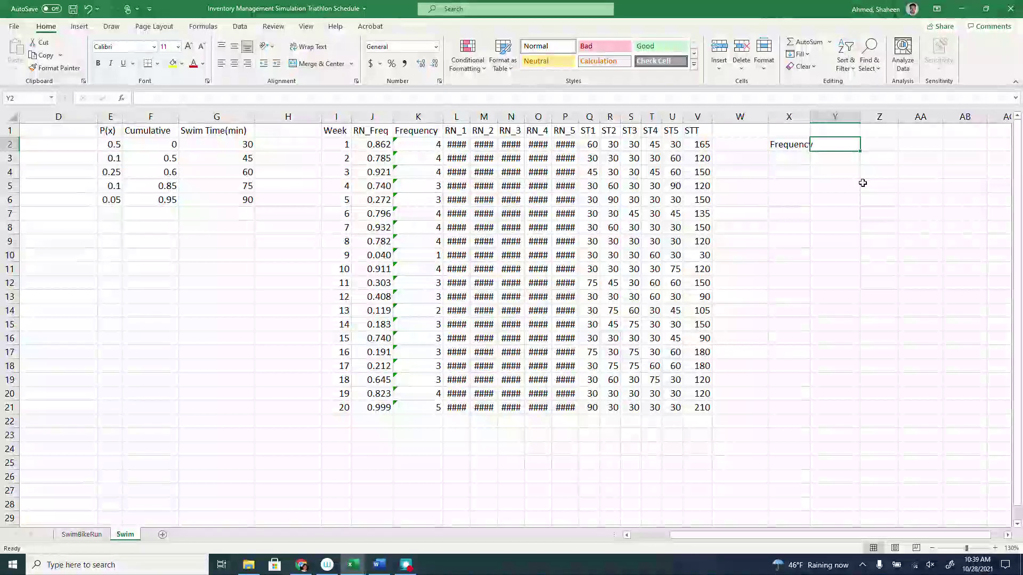
- Total the Frequency column in Y2 with a SUM of column K, and autofit columns X and Y
type("sum(")
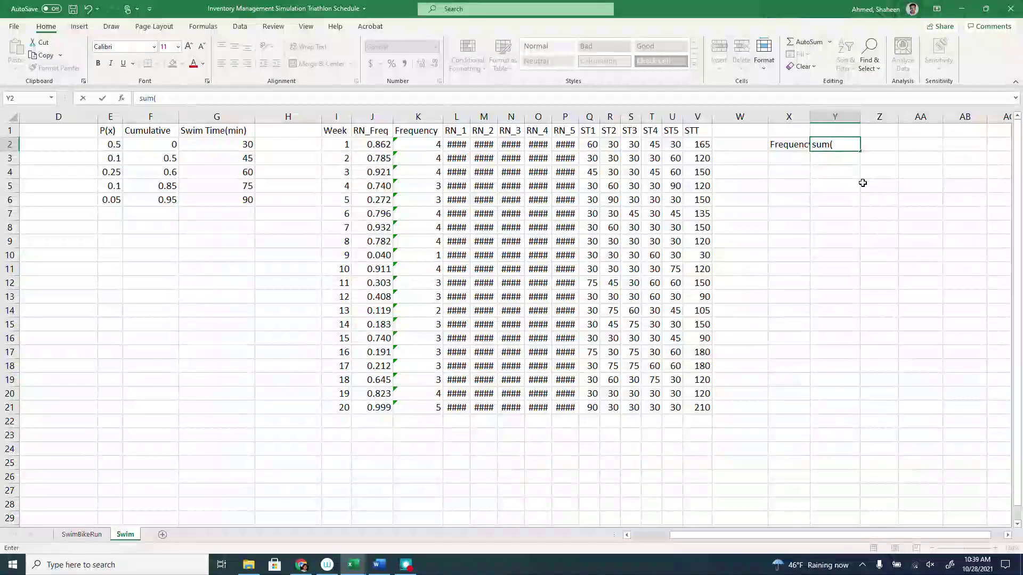
left_click(419, 116)
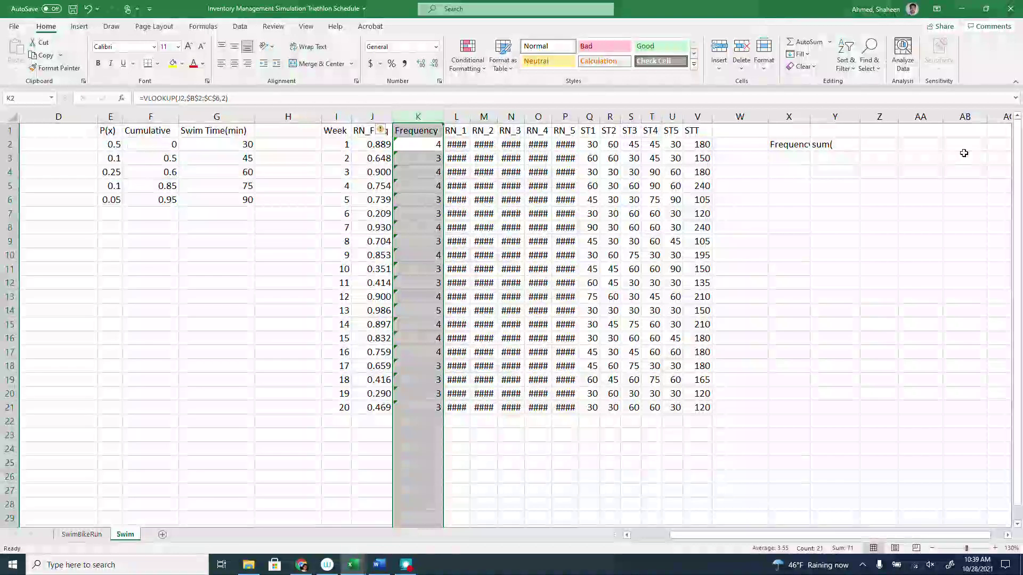
left_click(830, 145)
type("=su")
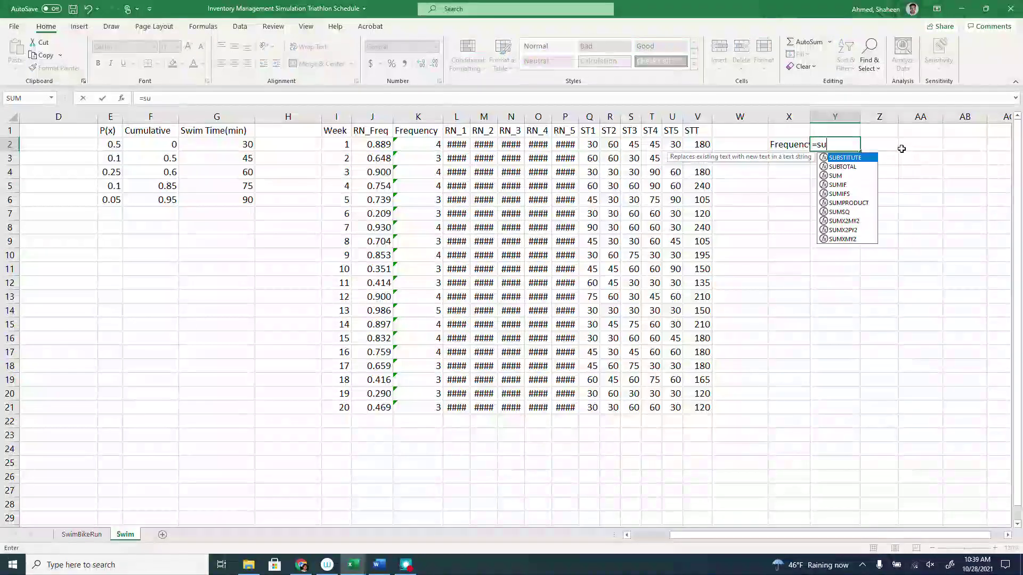
type("m(")
left_click(418, 116)
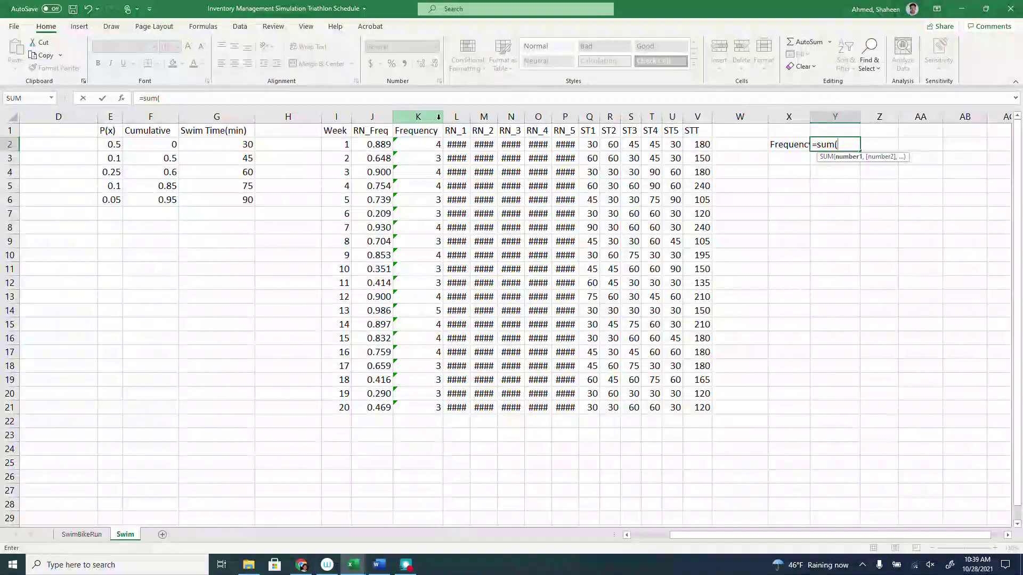
key("Return")
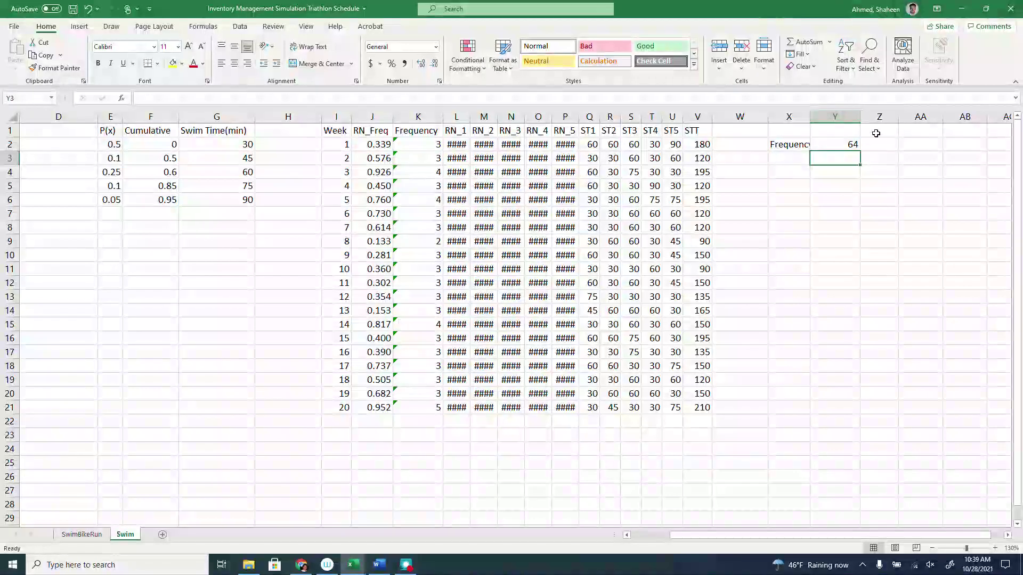
double_click(809, 116)
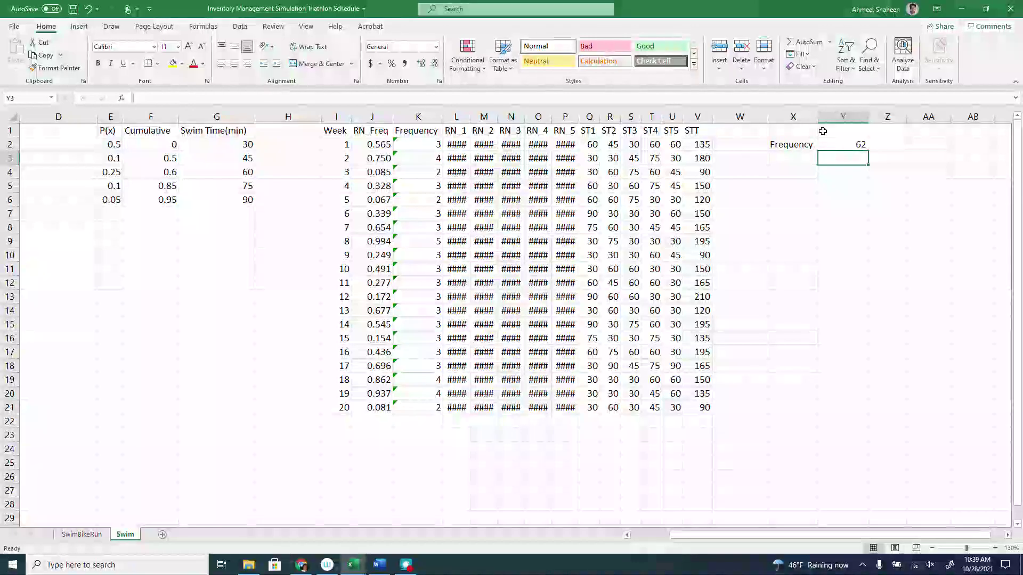
double_click(869, 117)
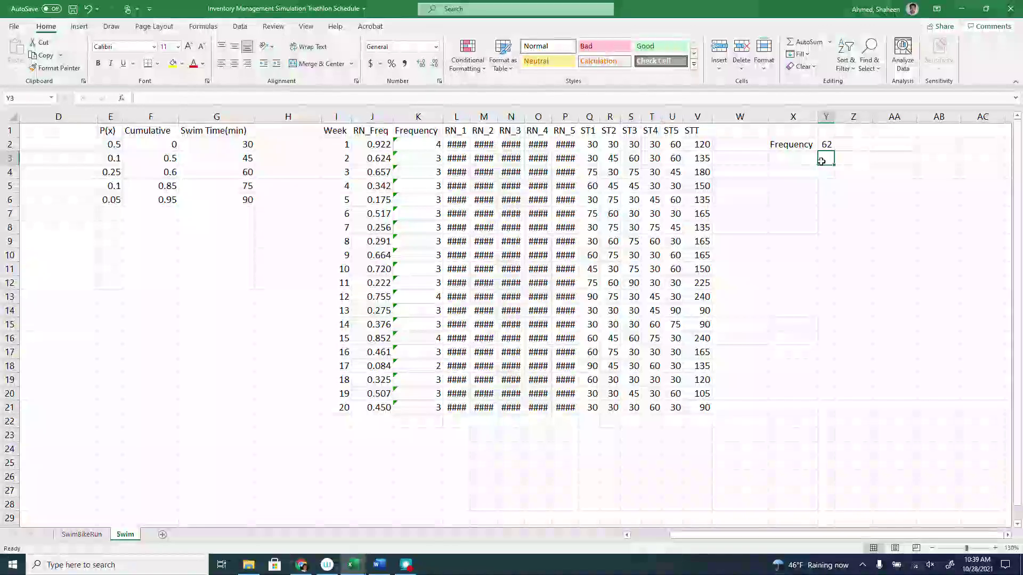
- Enter the label Time in X3 and total the STT column V with a SUM formula in Y3
left_click(801, 160)
type("Time")
key("Tab")
type("=sum(")
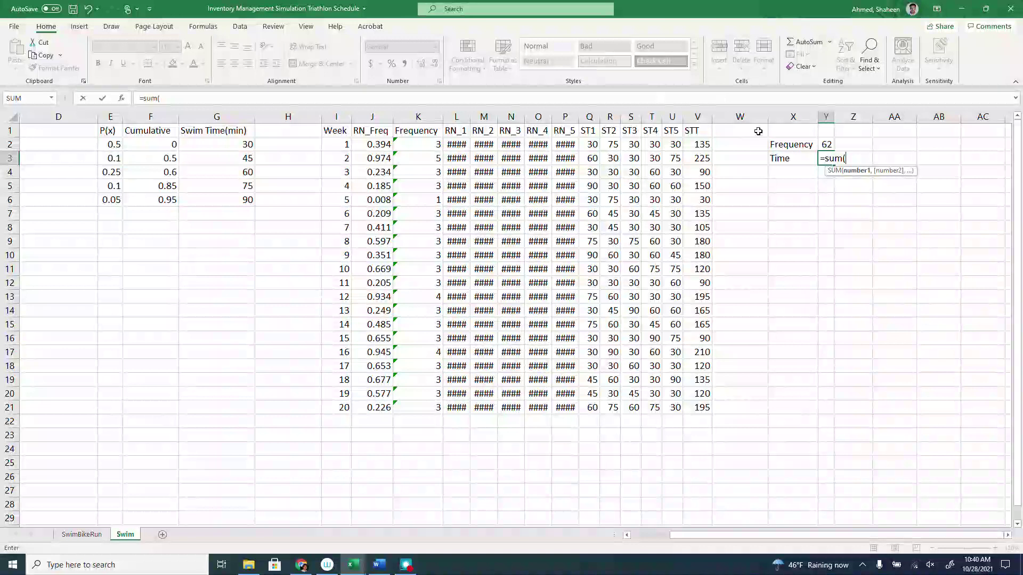
left_click(699, 116)
key("Return")
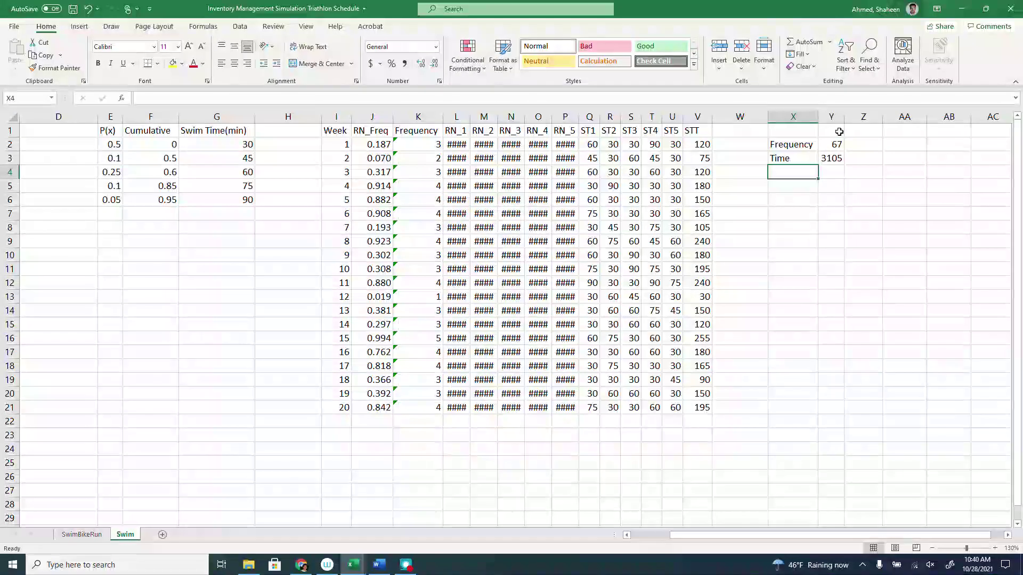
- Calculate the weekly average frequency in Z2 with =Y2/20 and fill the formula down to Z3
left_click(862, 142)
type("=")
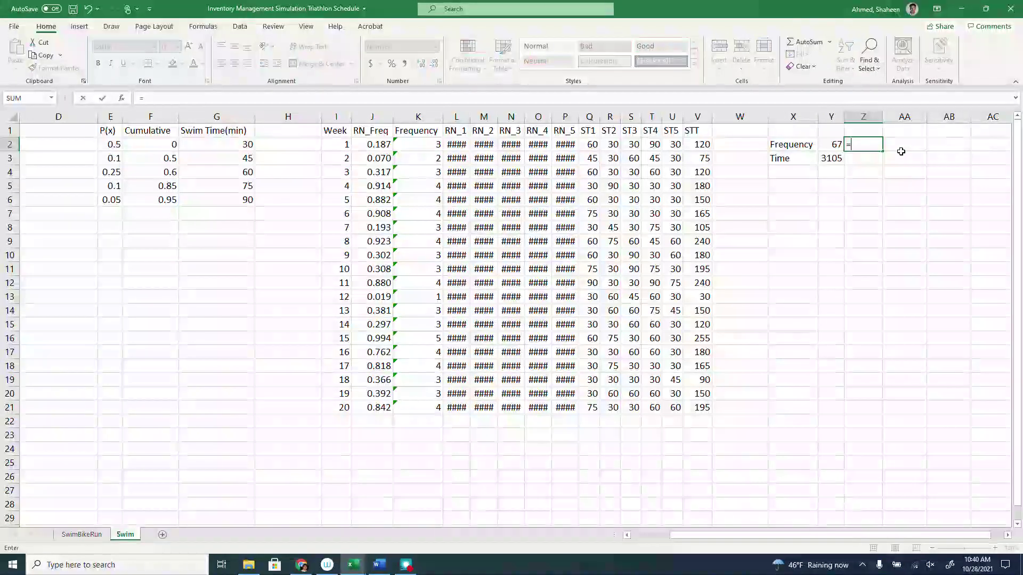
left_click(831, 143)
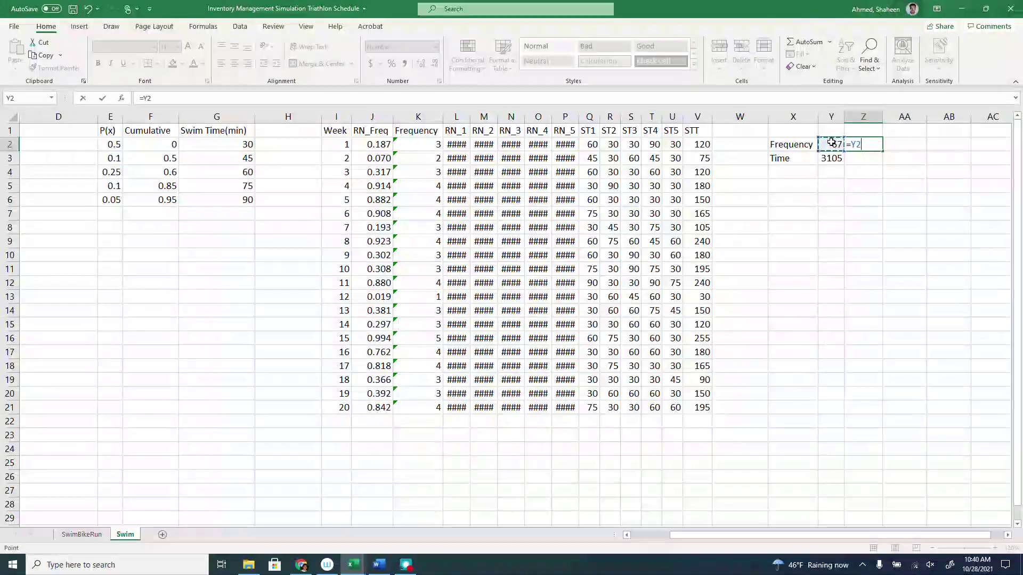
type("/20")
key("Return")
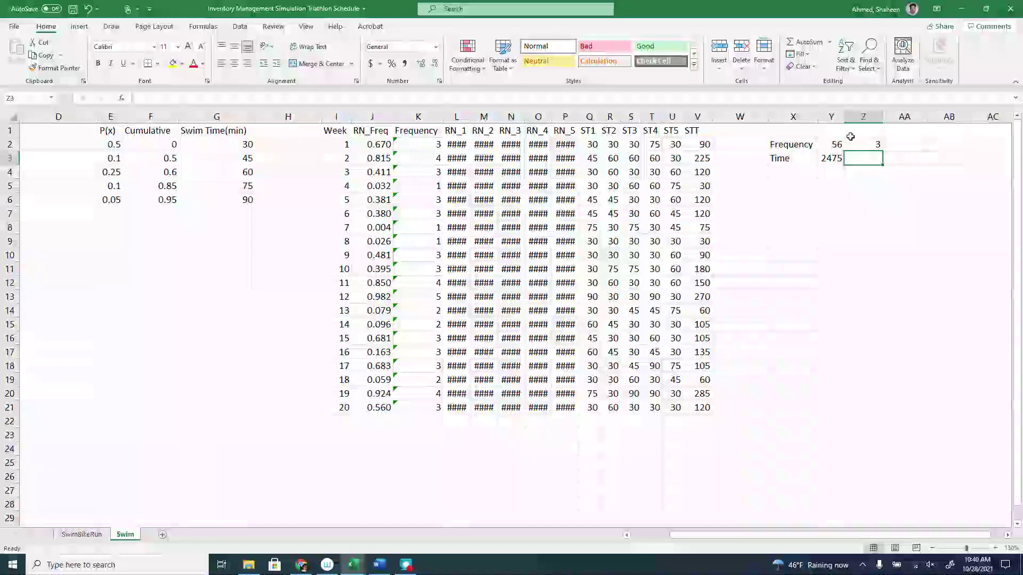
left_click(876, 145)
left_click_drag(882, 151, 880, 163)
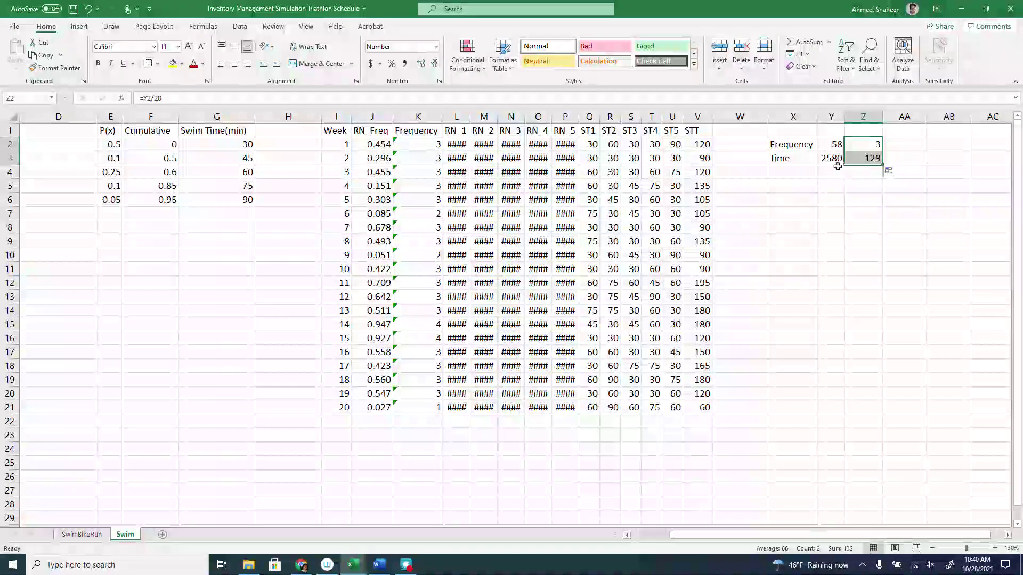
- Change the X3 label to Time (min) and enter the label Time (hr) in X4
double_click(801, 161)
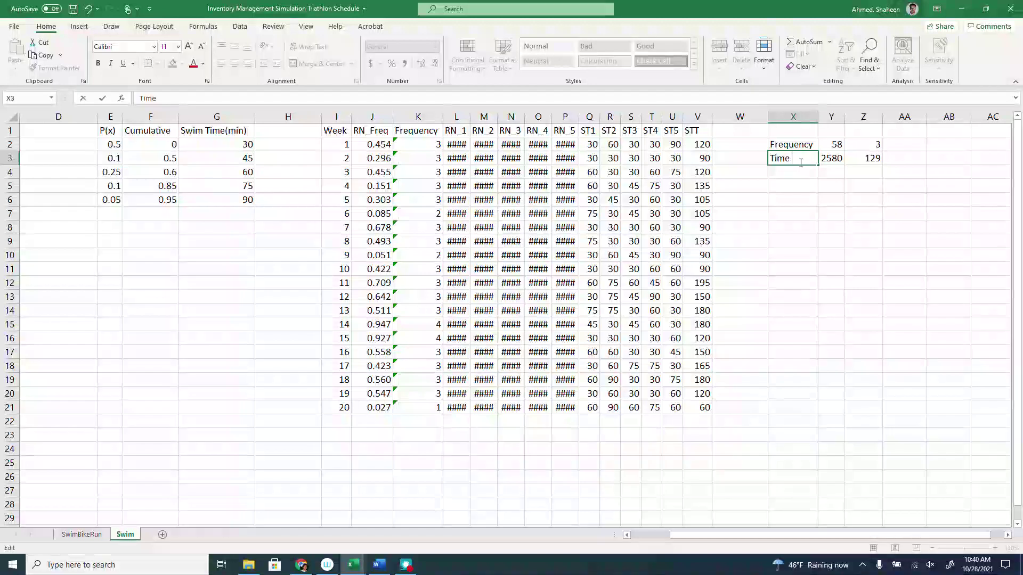
type("(min)")
key("Return")
type("Time (hr)")
- Convert the total time to hours in Y4 with =Y3/60 and fill the formula across to Z4
key("Tab")
type("=")
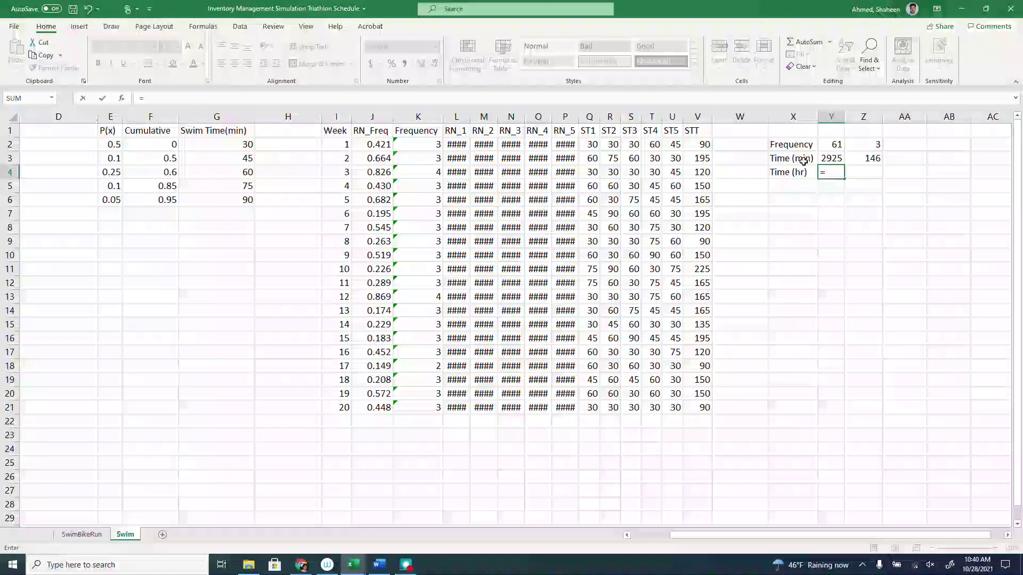
left_click(829, 157)
type("/60")
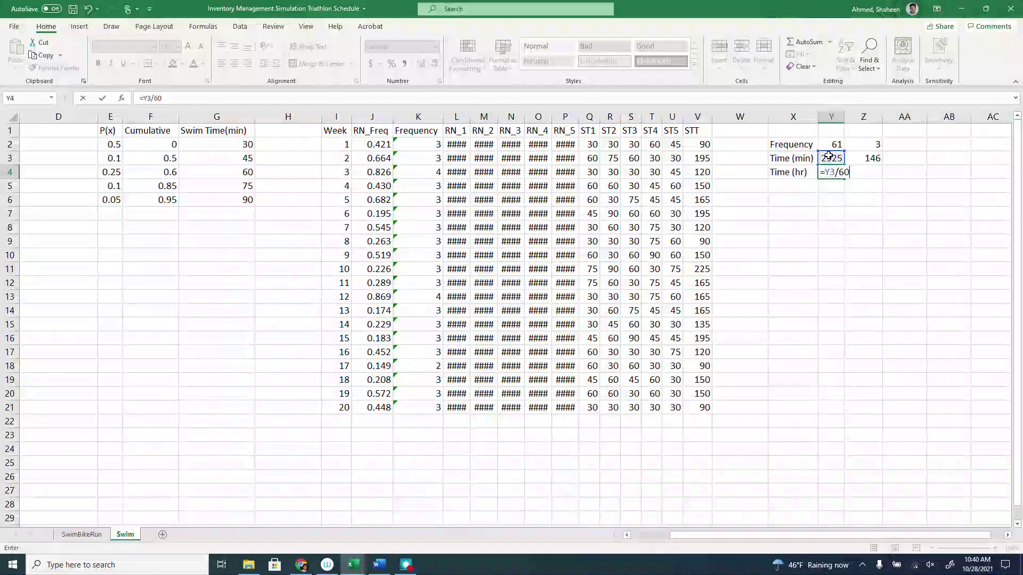
key("Return")
left_click(834, 171)
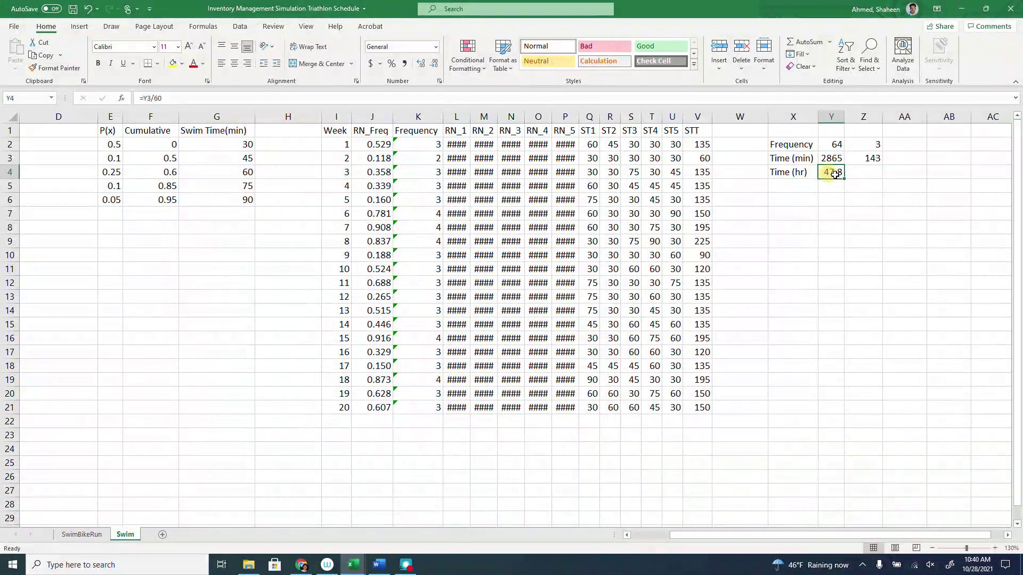
left_click_drag(844, 179, 873, 182)
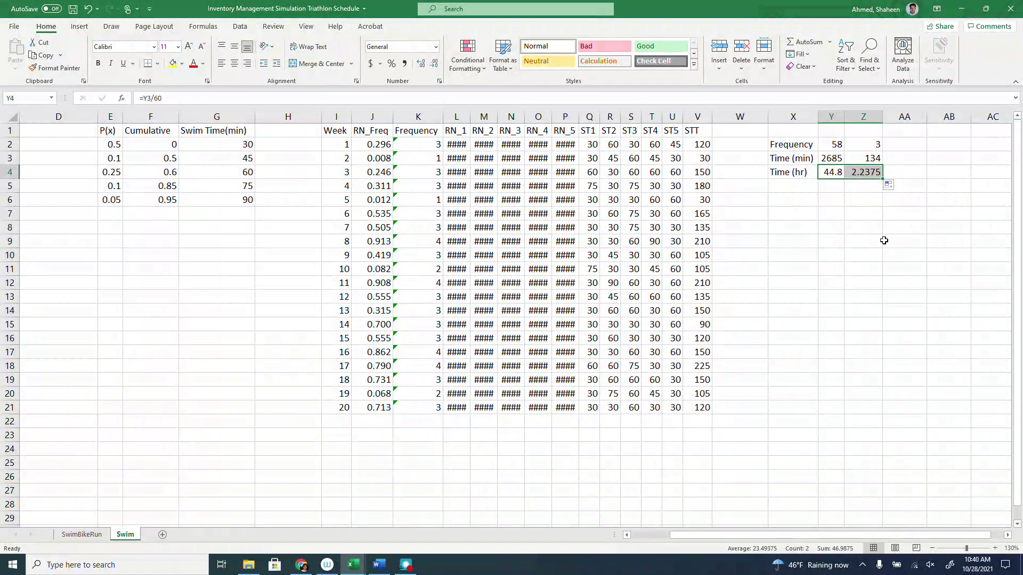
- Review the average hours in Z4 and average frequency in Z2, and save the workbook
left_click(865, 172)
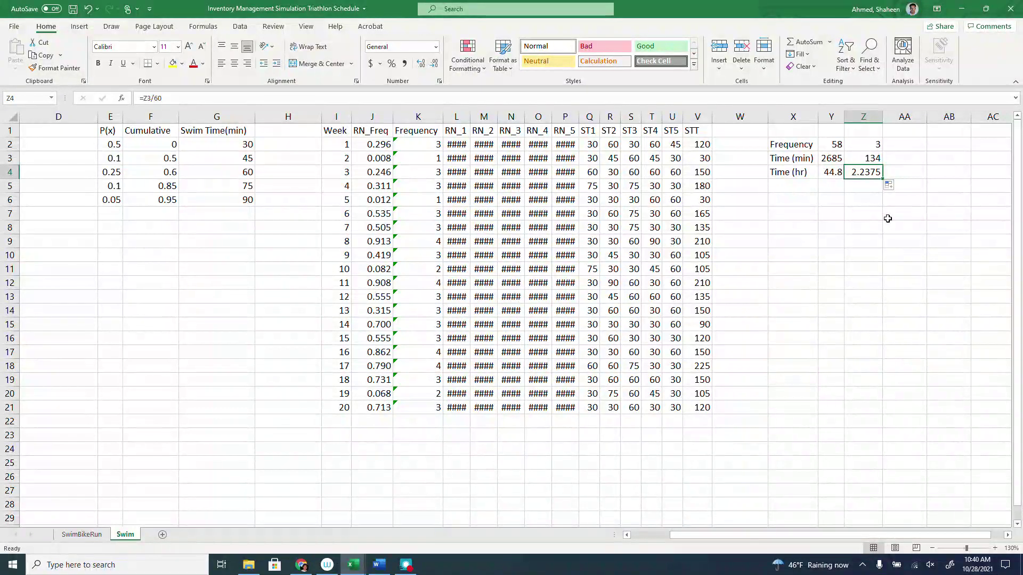
left_click(879, 143)
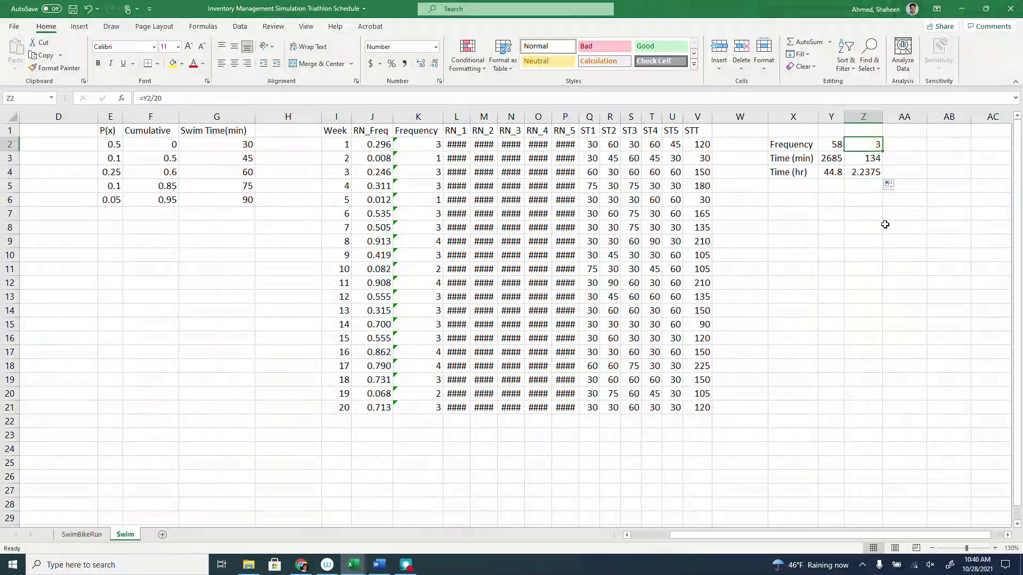
left_click(73, 11)
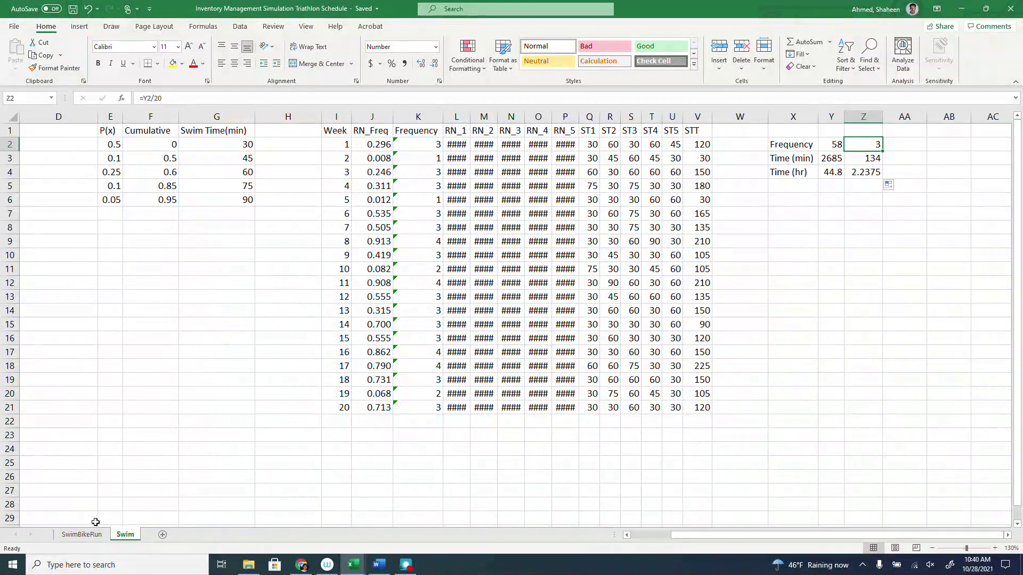
- Examine the total and average summary for swim, bike and run at the far end of the SwimBikeRun sheet
left_click(82, 534)
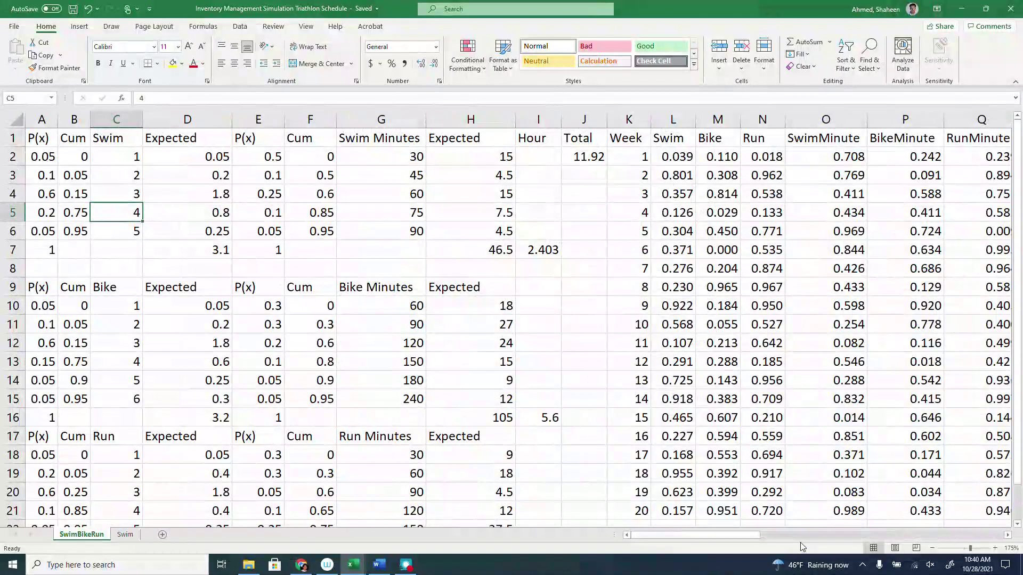
left_click_drag(710, 535, 955, 544)
left_click(965, 213)
left_click_drag(965, 216, 434, 133)
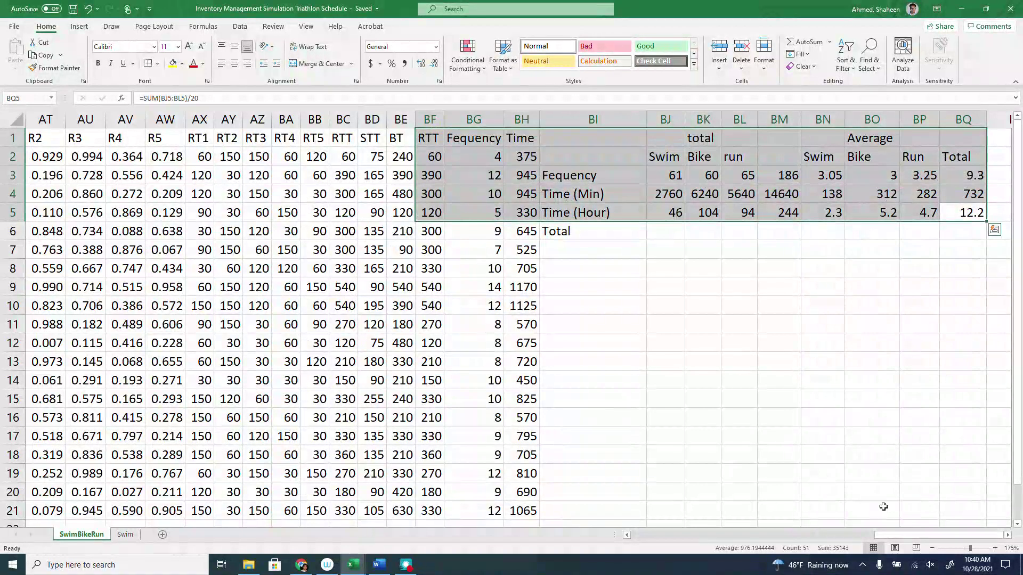
left_click_drag(930, 536, 687, 557)
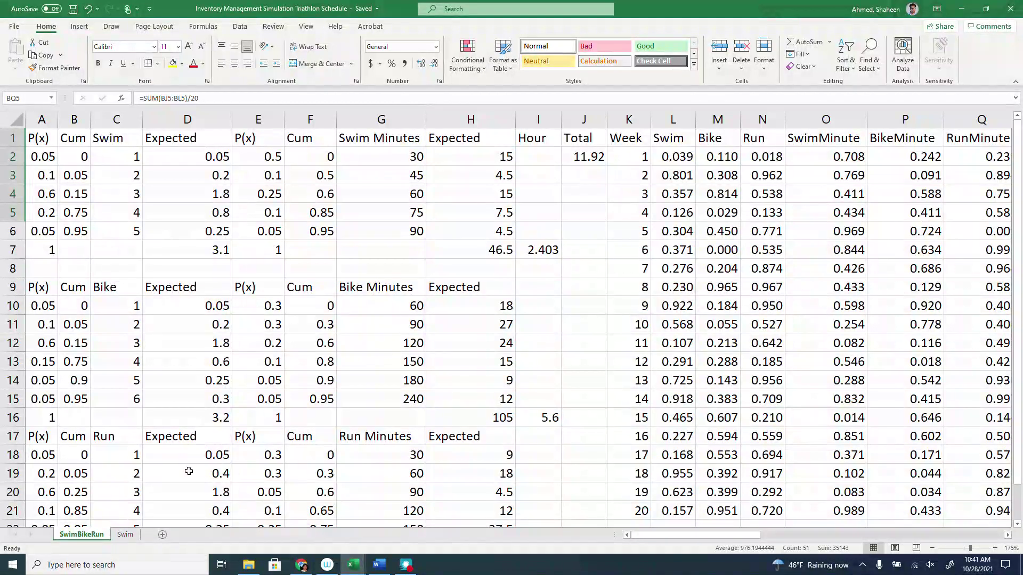
- Autofit columns K through P on the Swim sheet so the RN_1 to RN_5 random numbers fit
left_click(125, 534)
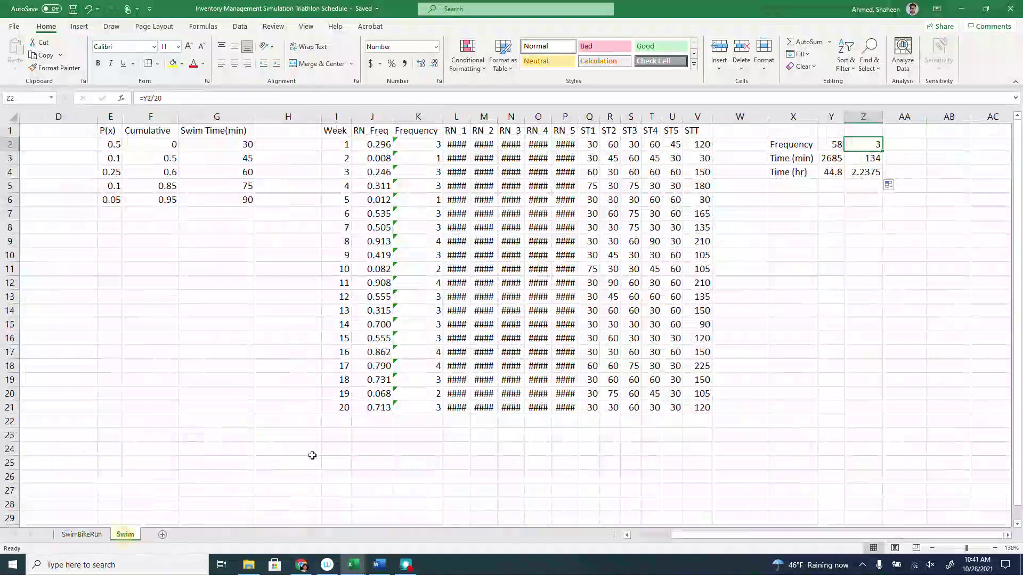
left_click(564, 117)
left_click_drag(564, 116, 418, 117)
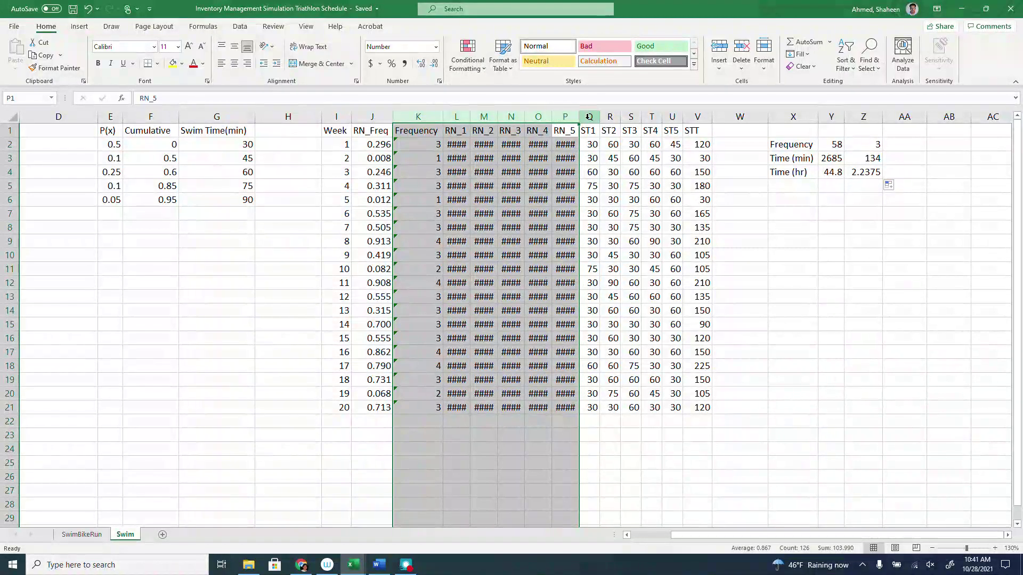
left_click_drag(576, 118, 590, 118)
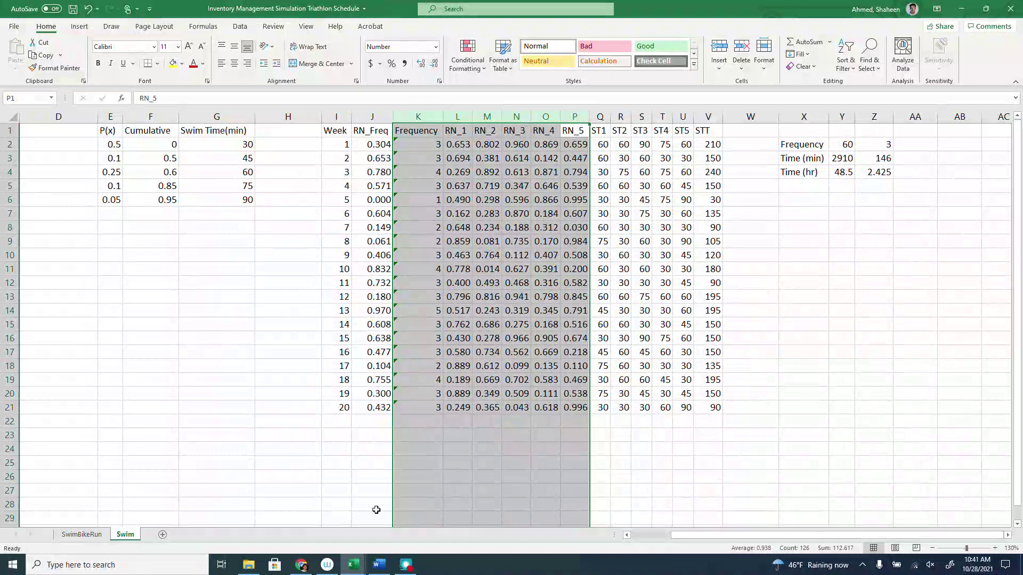
left_click_drag(762, 535, 722, 535)
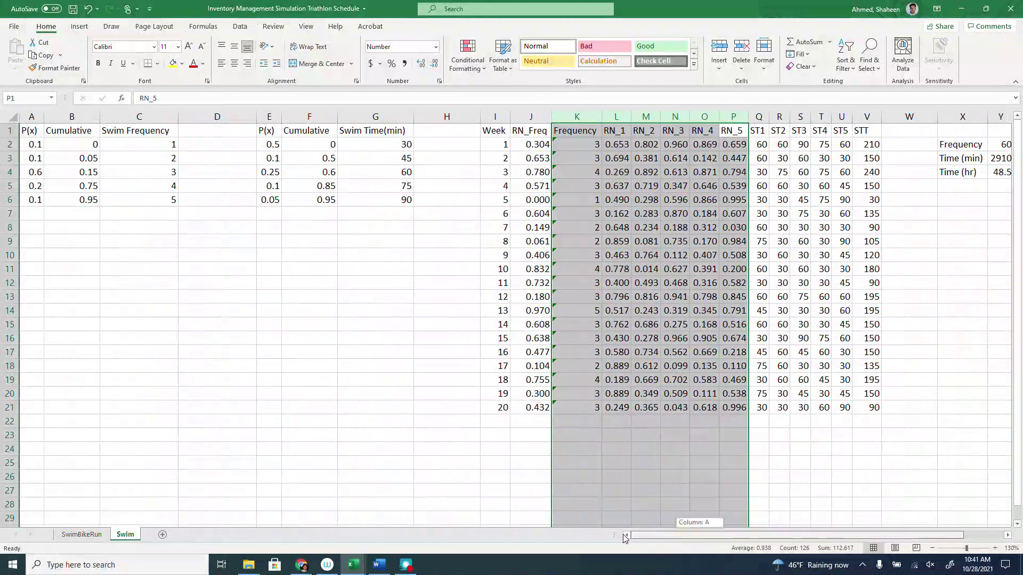